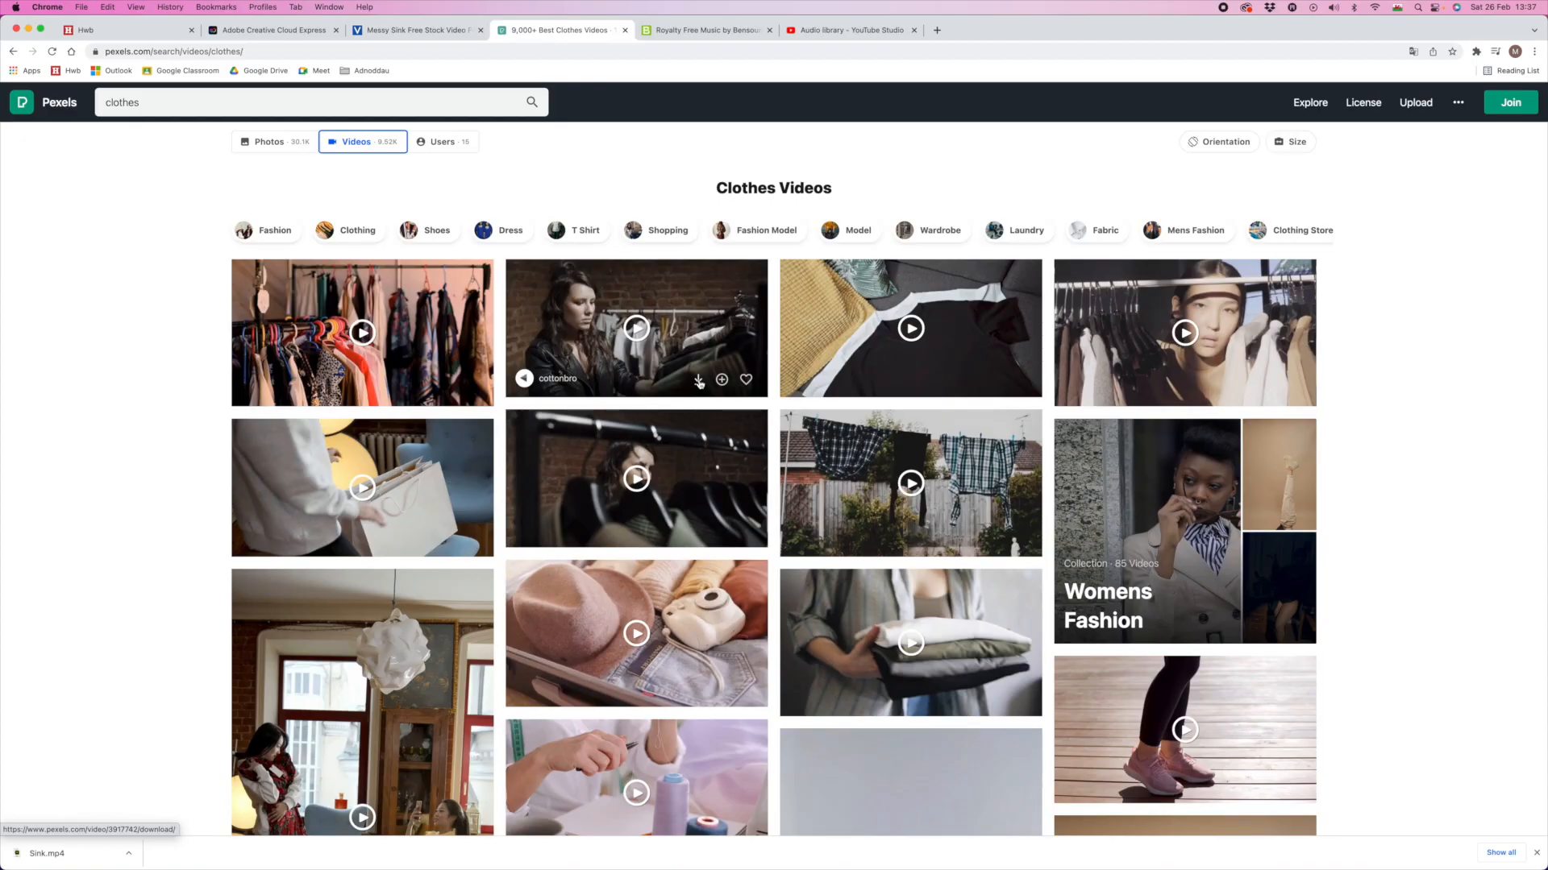
Step: Download the stock video of the woman at the clothes rail and the patient search's video of a man clasping his hands
click(698, 381)
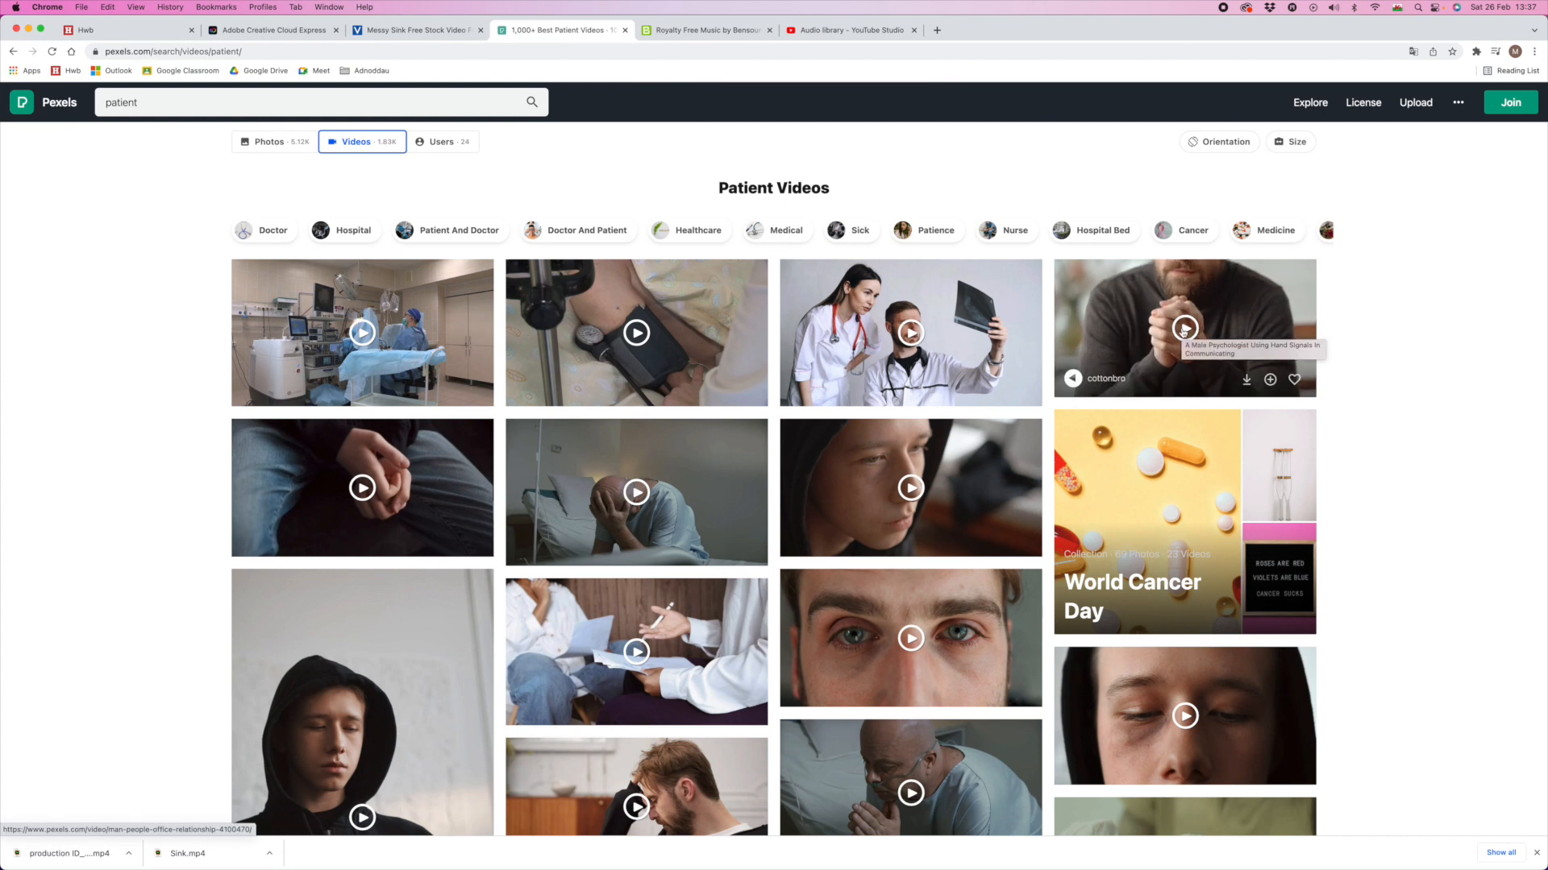
scroll(360, 491, down, 8)
scroll(1193, 337, up, 8)
click(1246, 379)
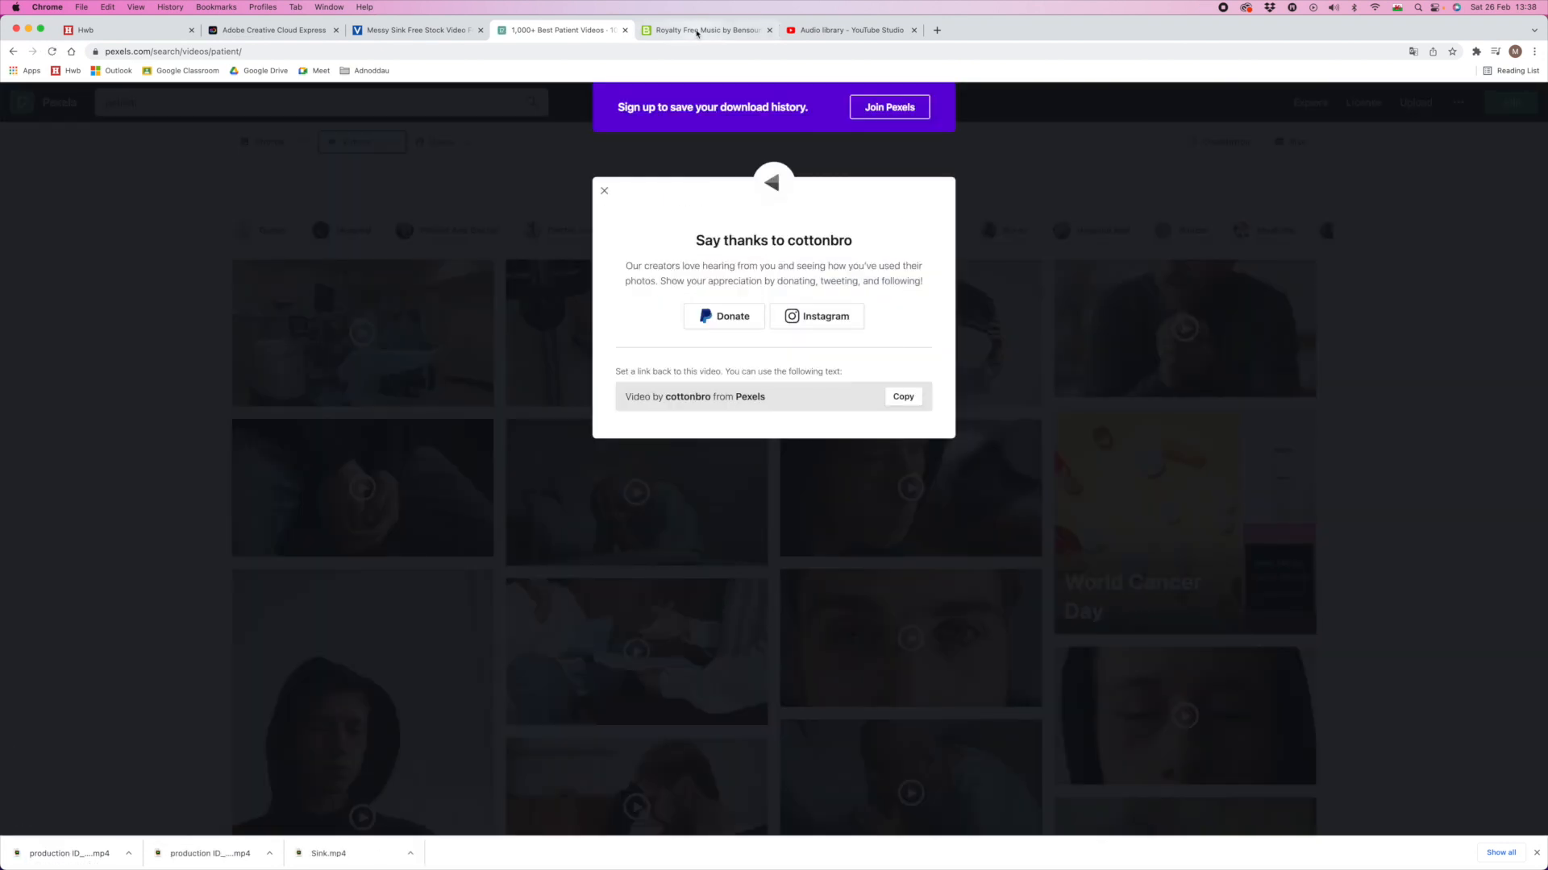
Step: Switch to Bensound, browse to the second page of royalty-free music, and preview the track Moose
click(697, 32)
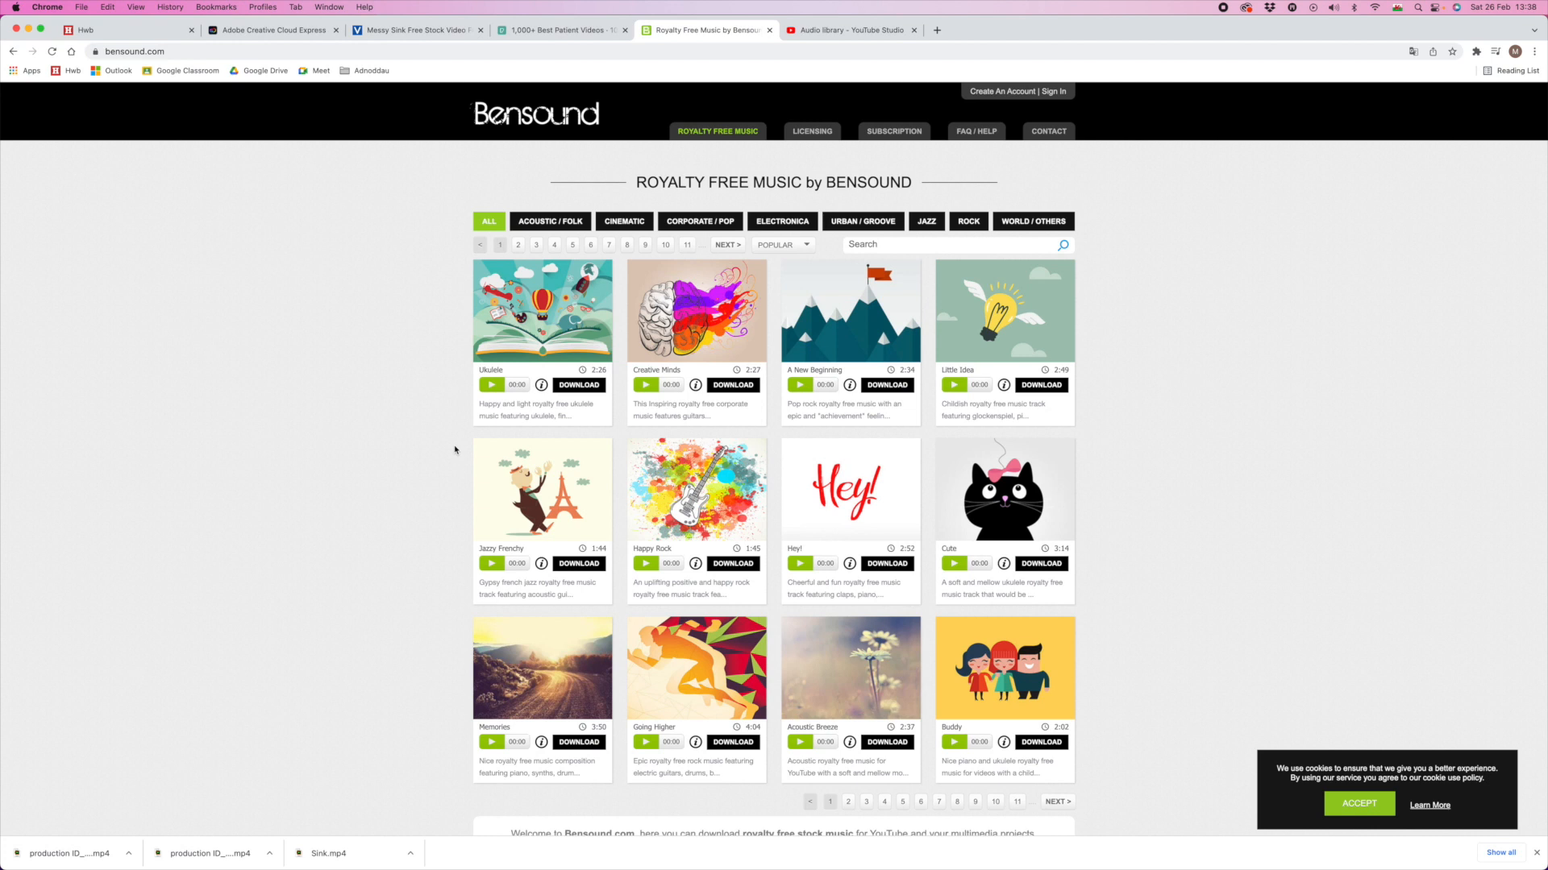
scroll(461, 453, down, 2)
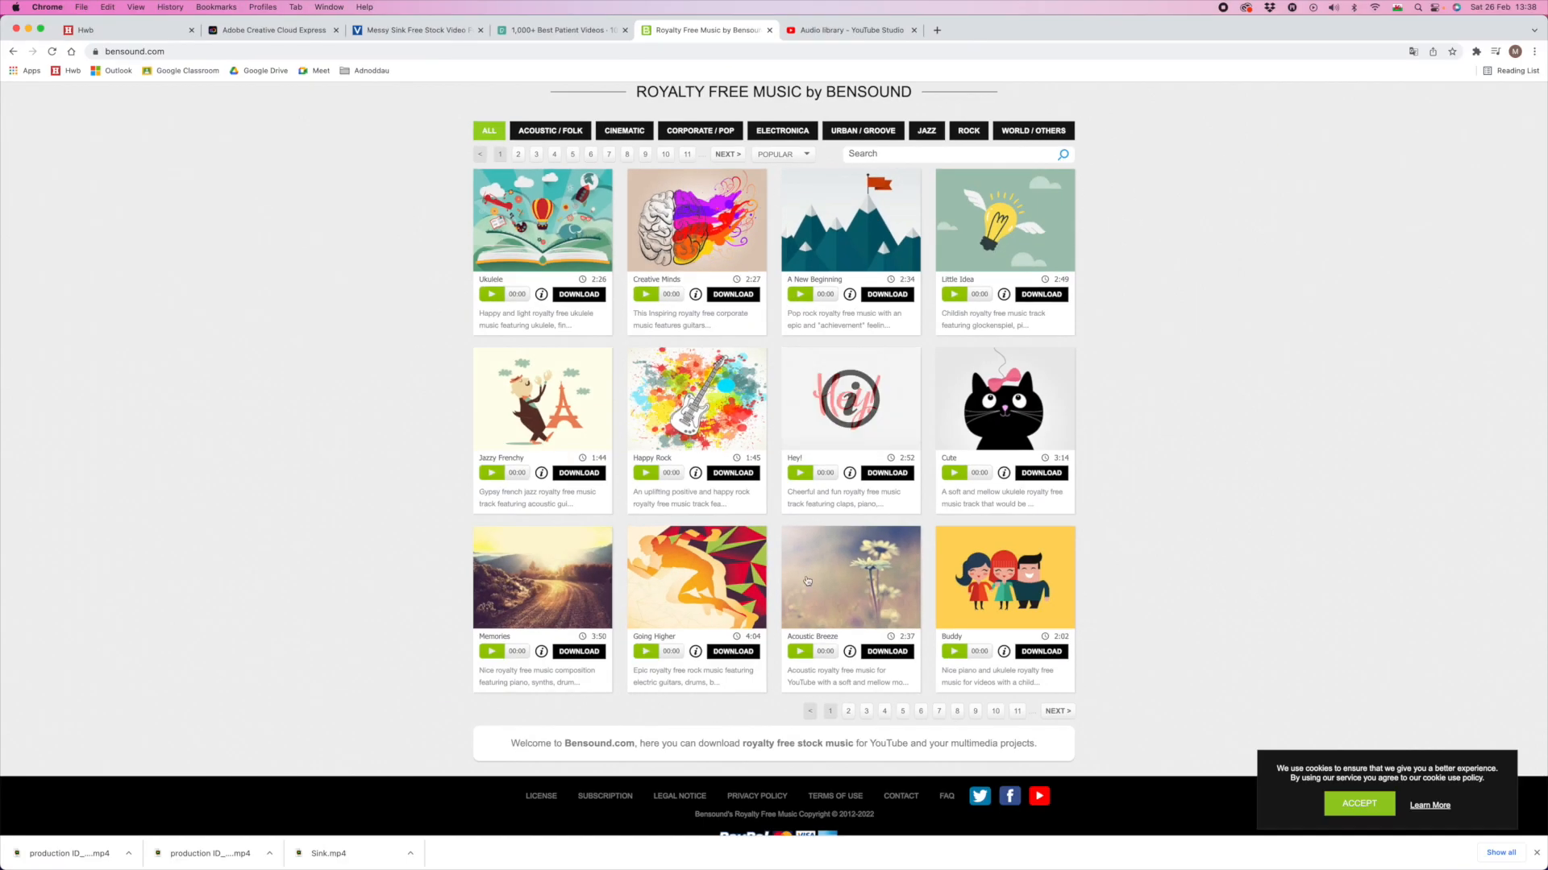
click(847, 712)
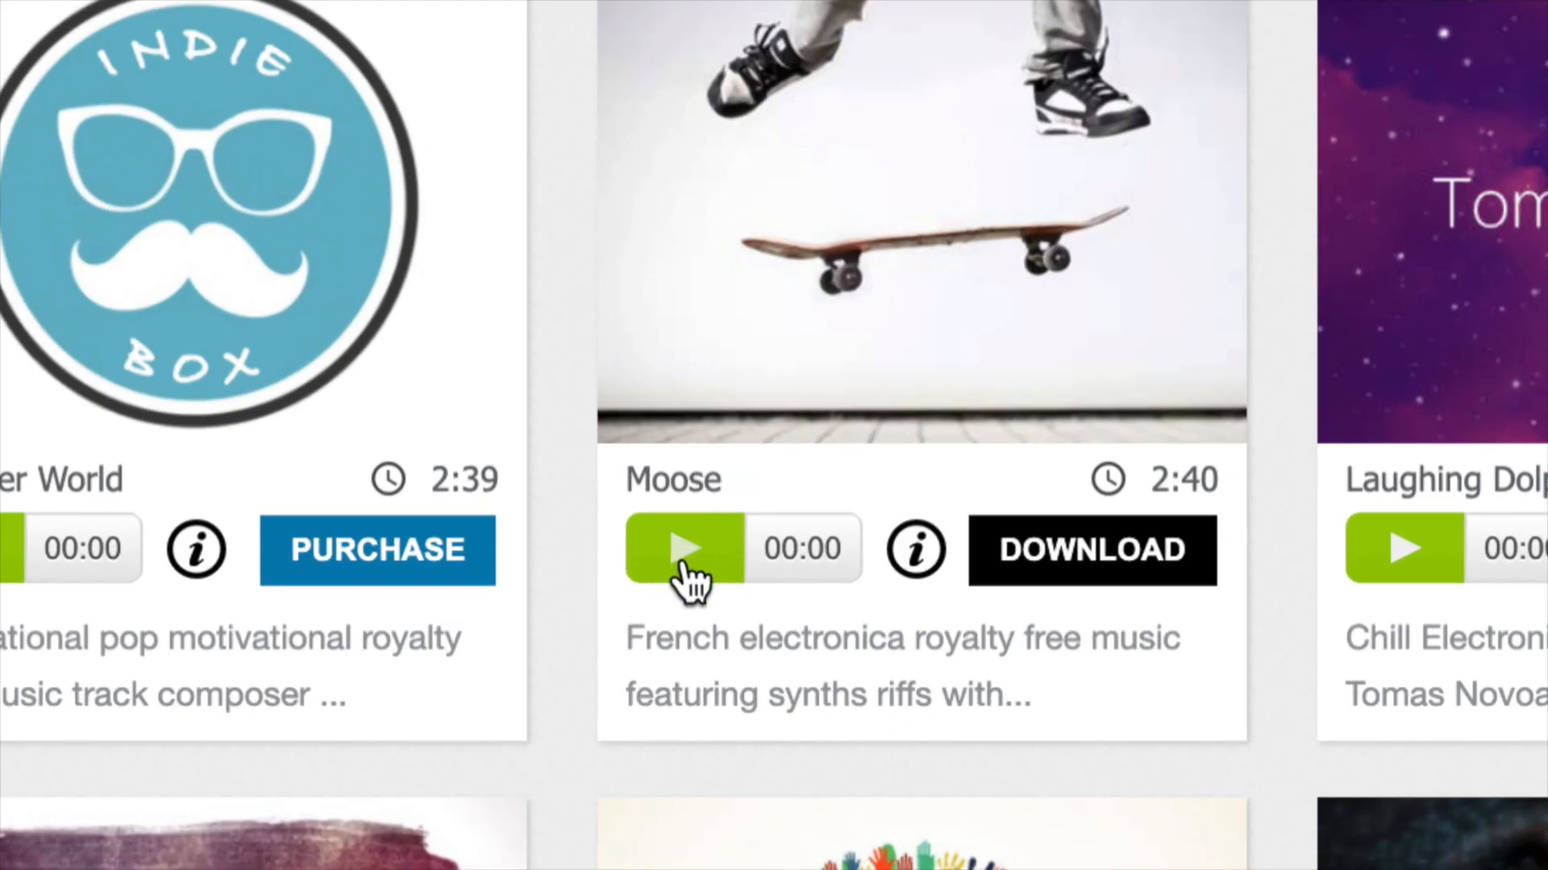
click(645, 564)
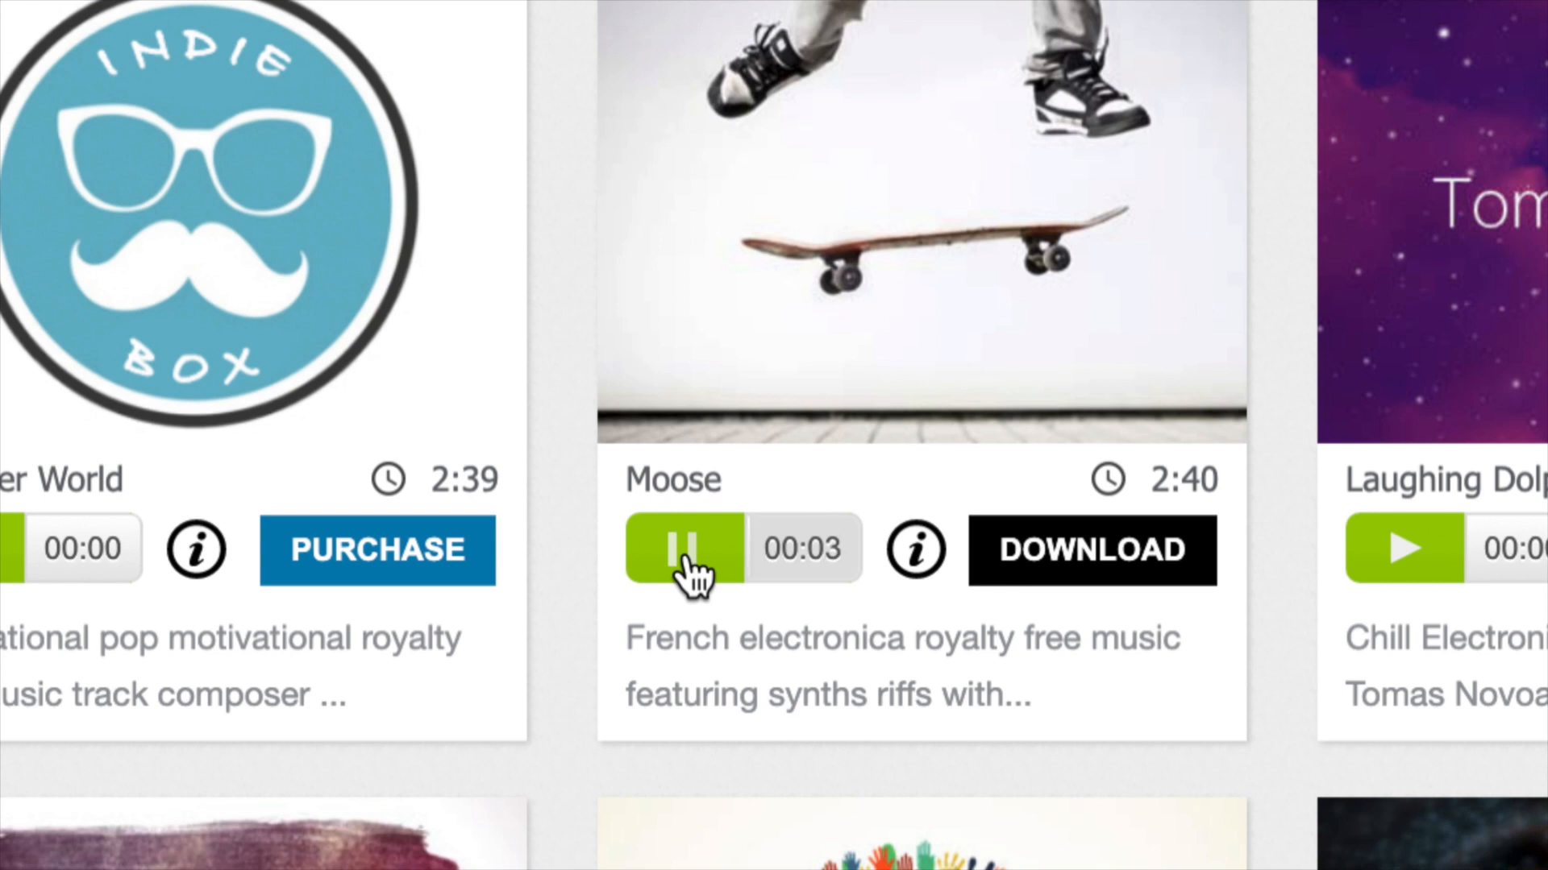
click(684, 568)
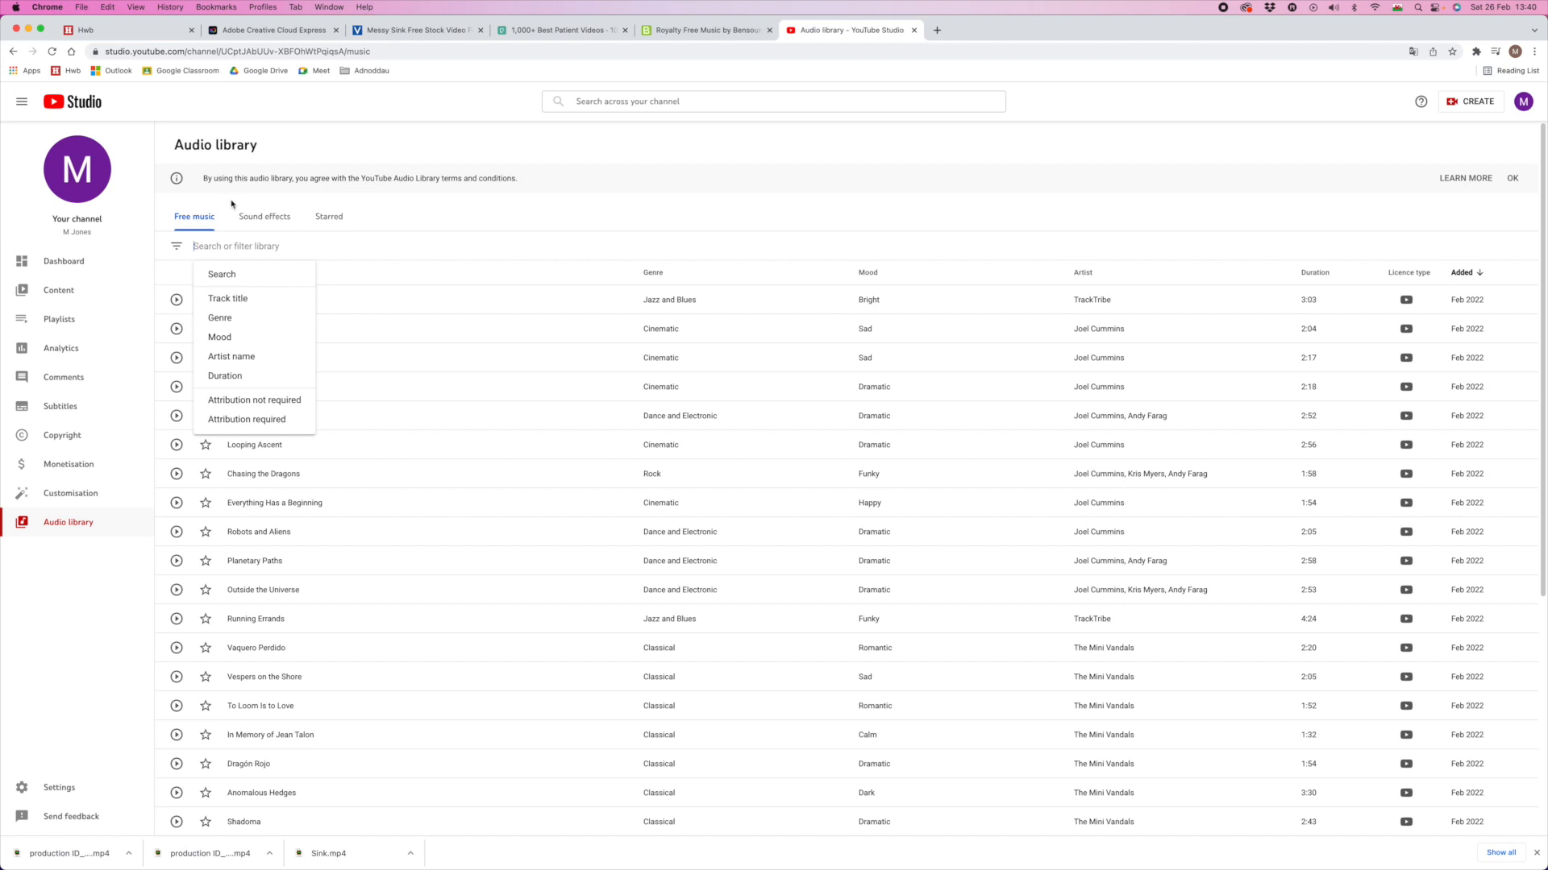
Step: Filter the free music by the Country and Folk genre and Happy mood, and download the track Yacht Stomp
click(220, 319)
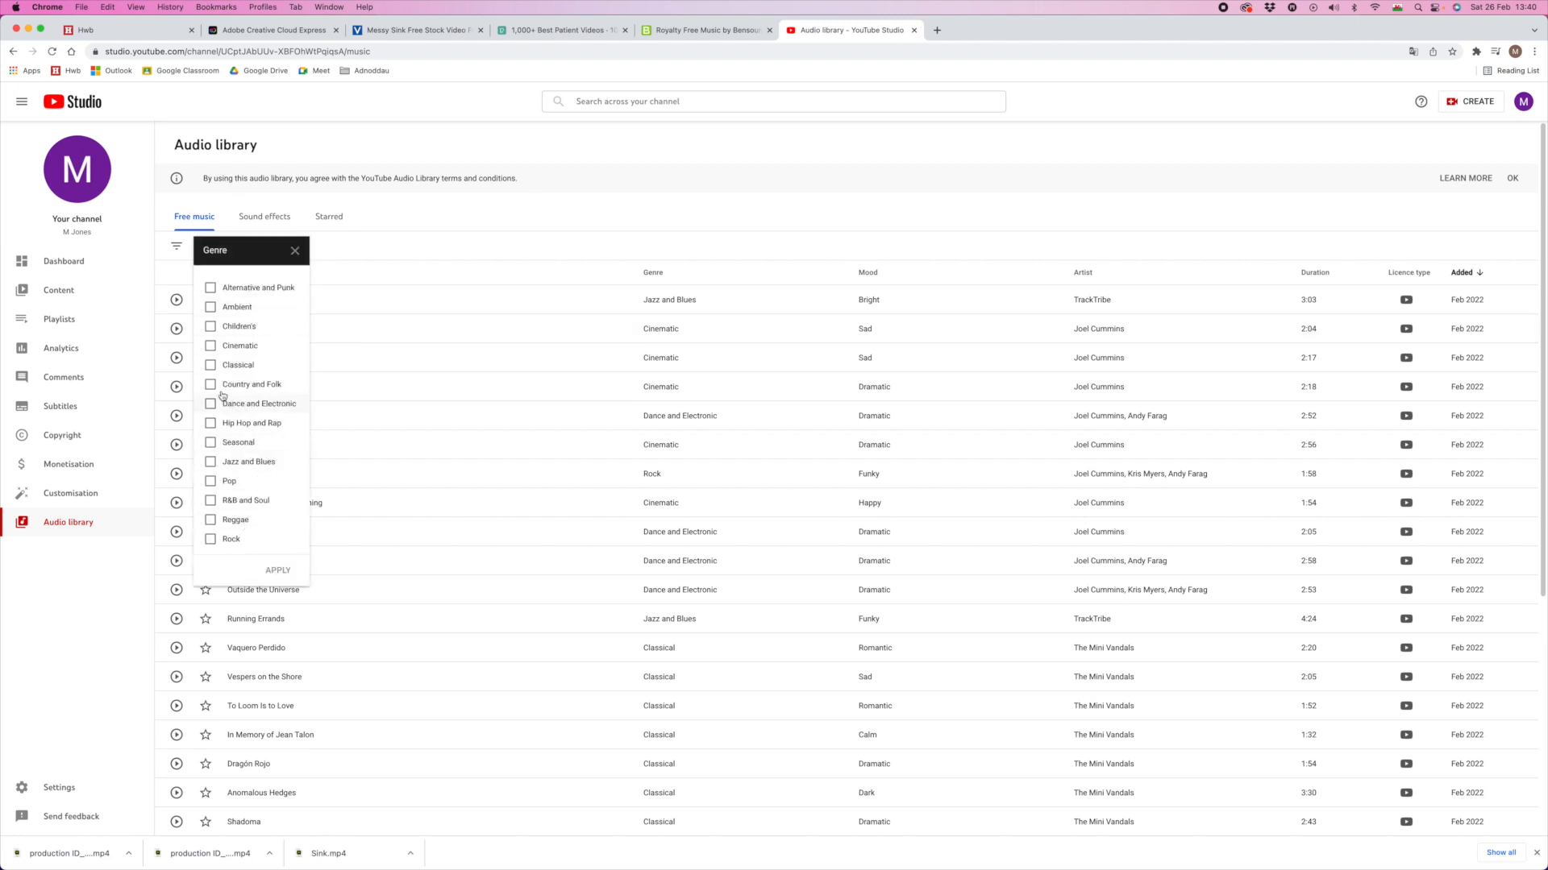
click(213, 385)
click(278, 570)
click(171, 247)
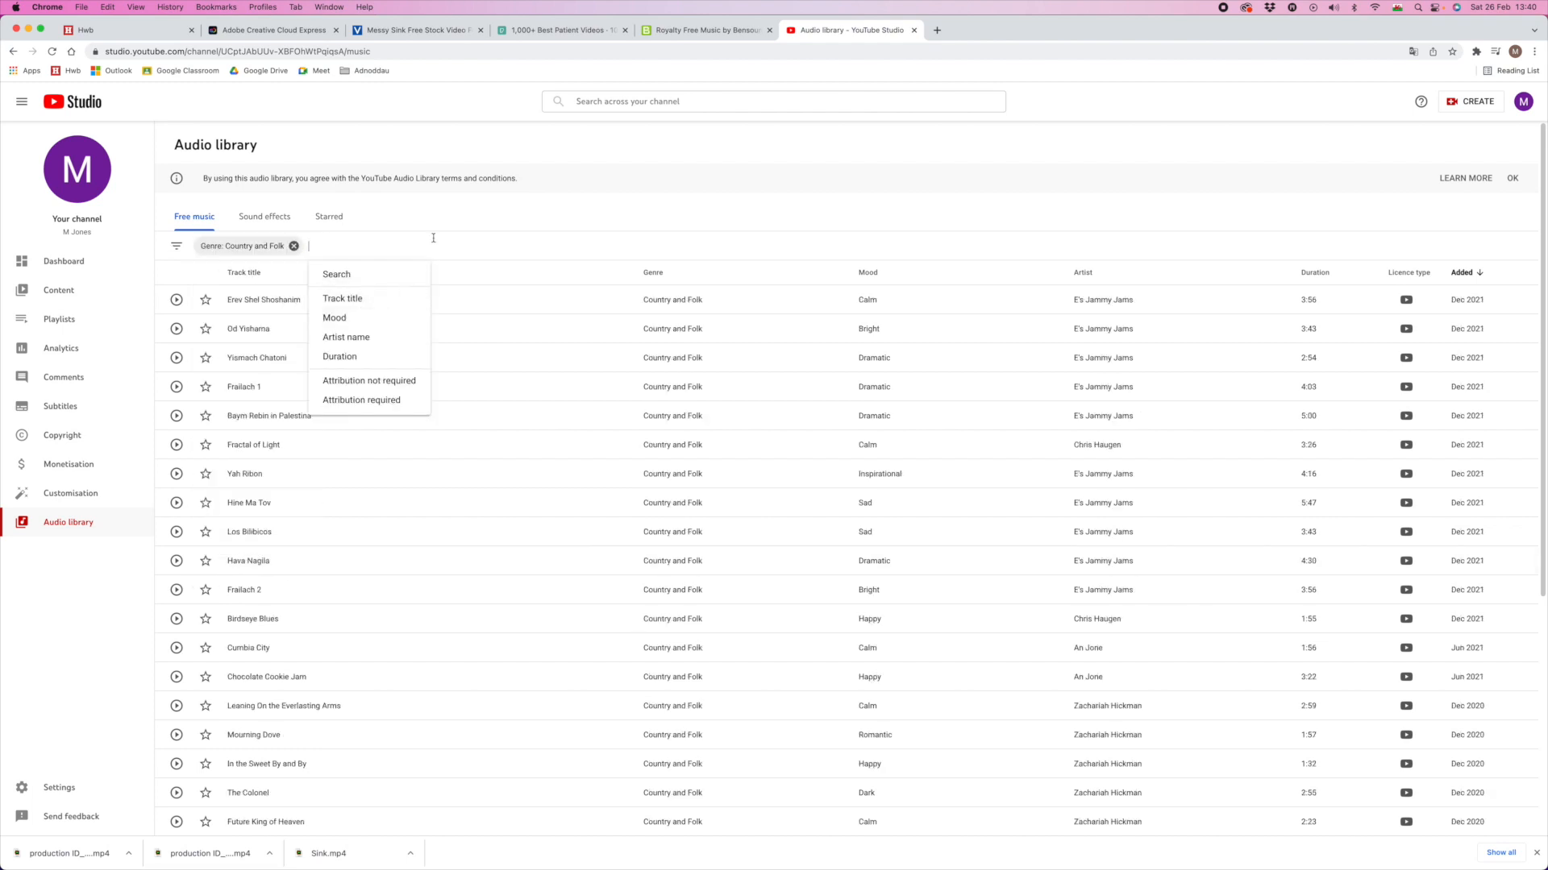
click(177, 358)
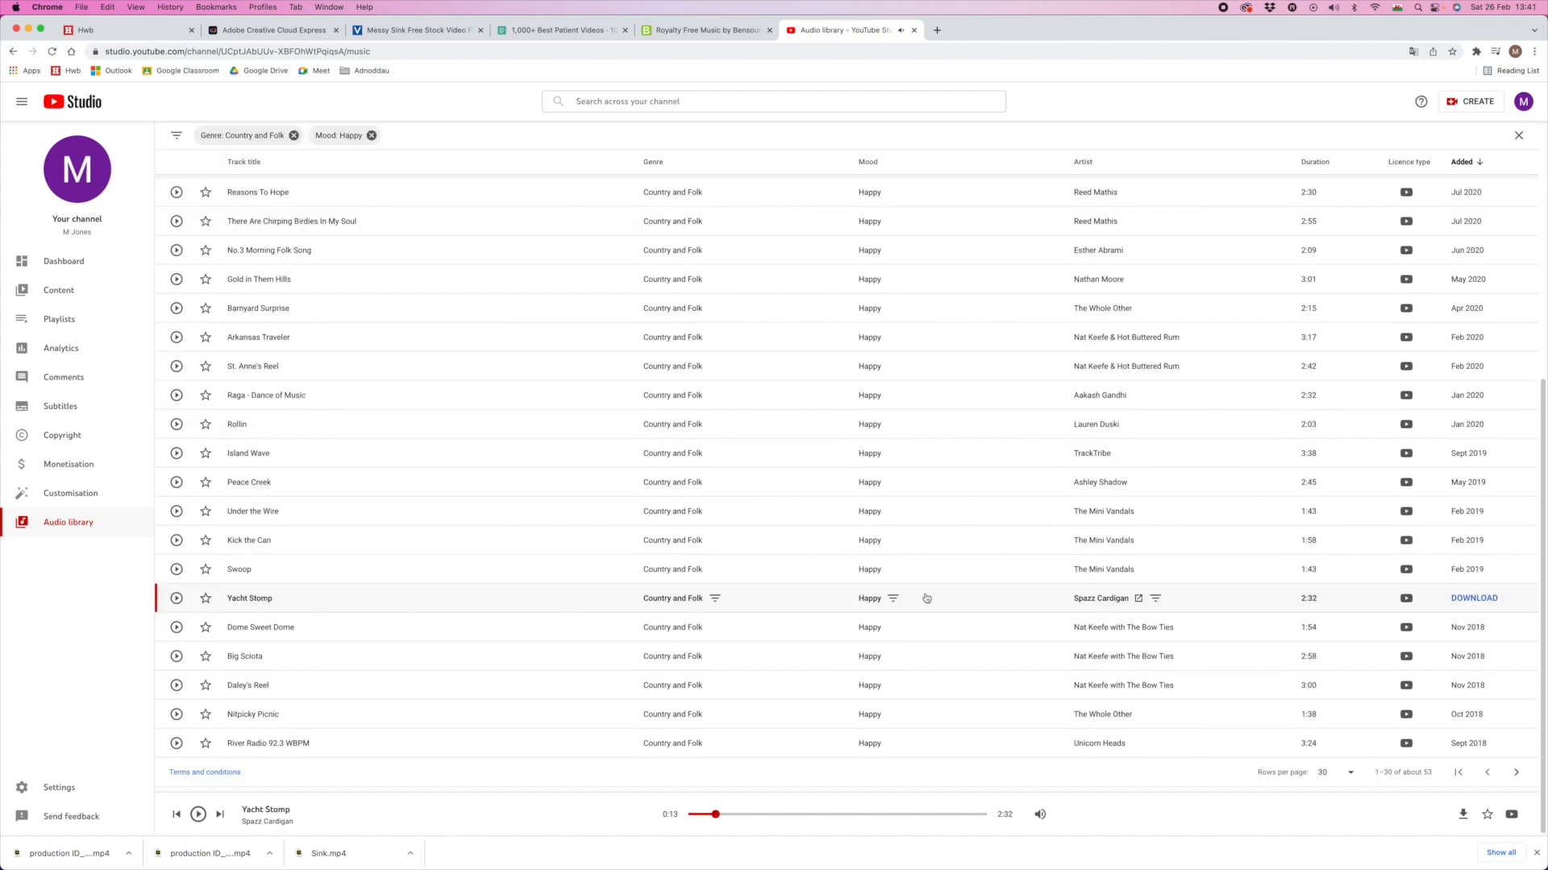
click(1479, 600)
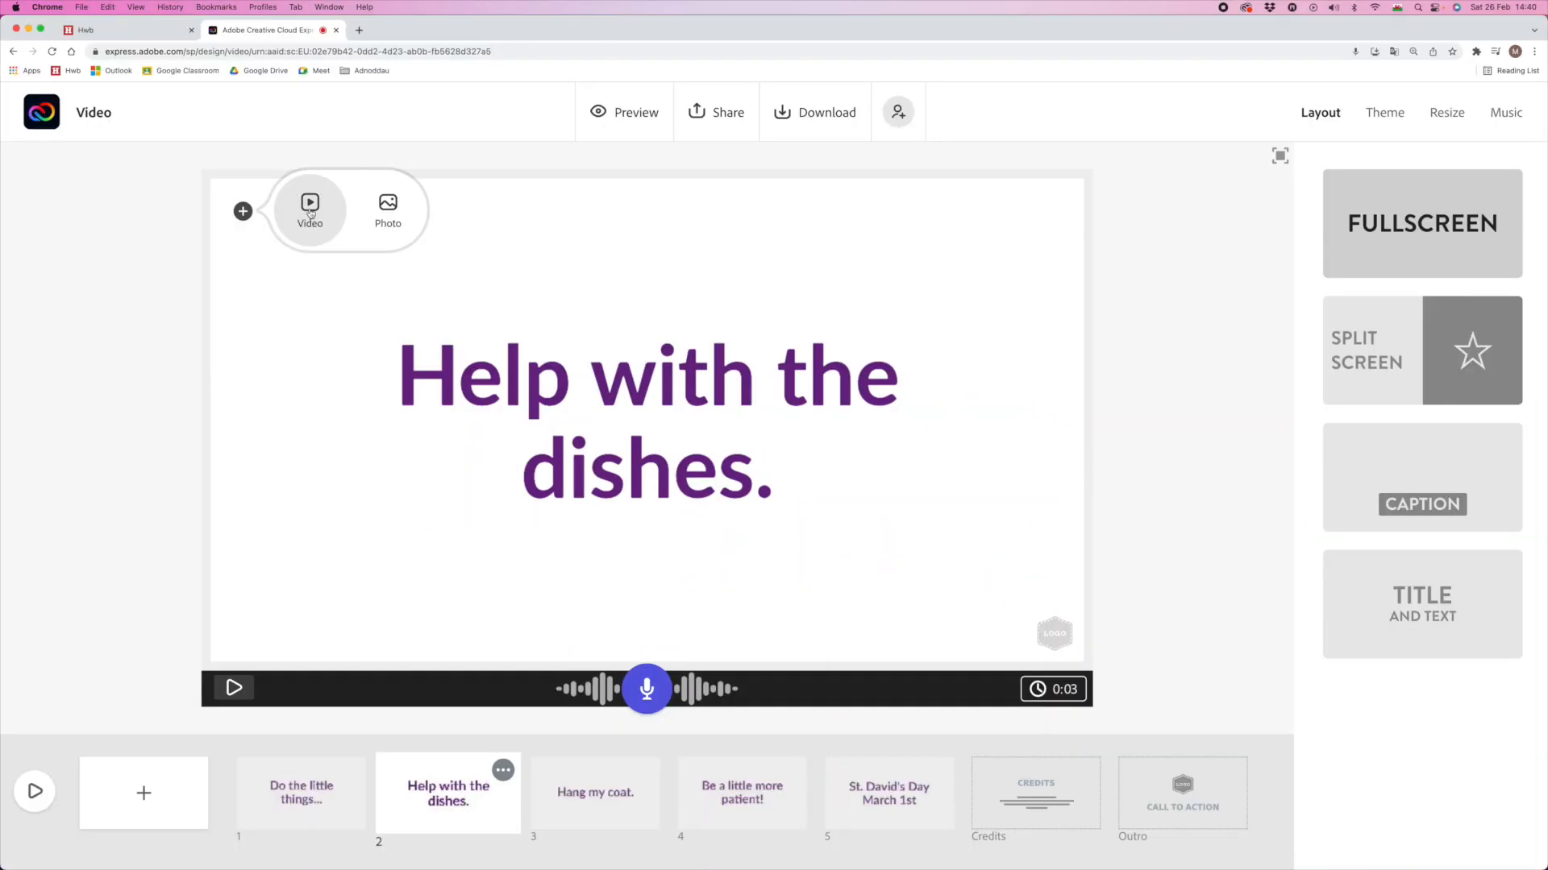
Step: Add Sink.mp4 from Downloads to the "Help with the dishes." slide, using a slightly later section of the clip
click(310, 213)
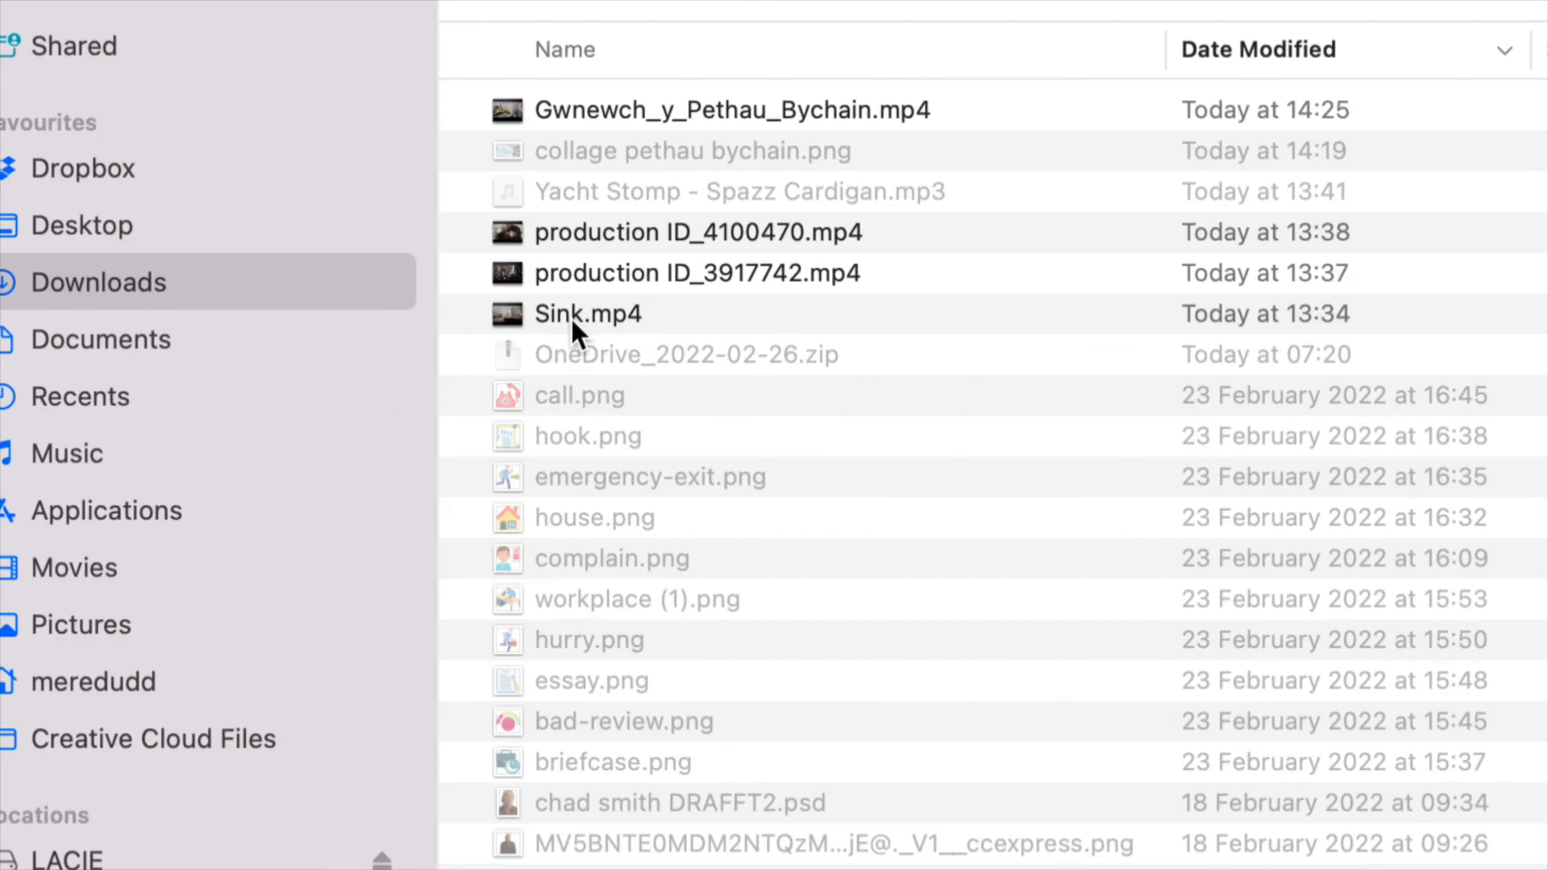
click(588, 313)
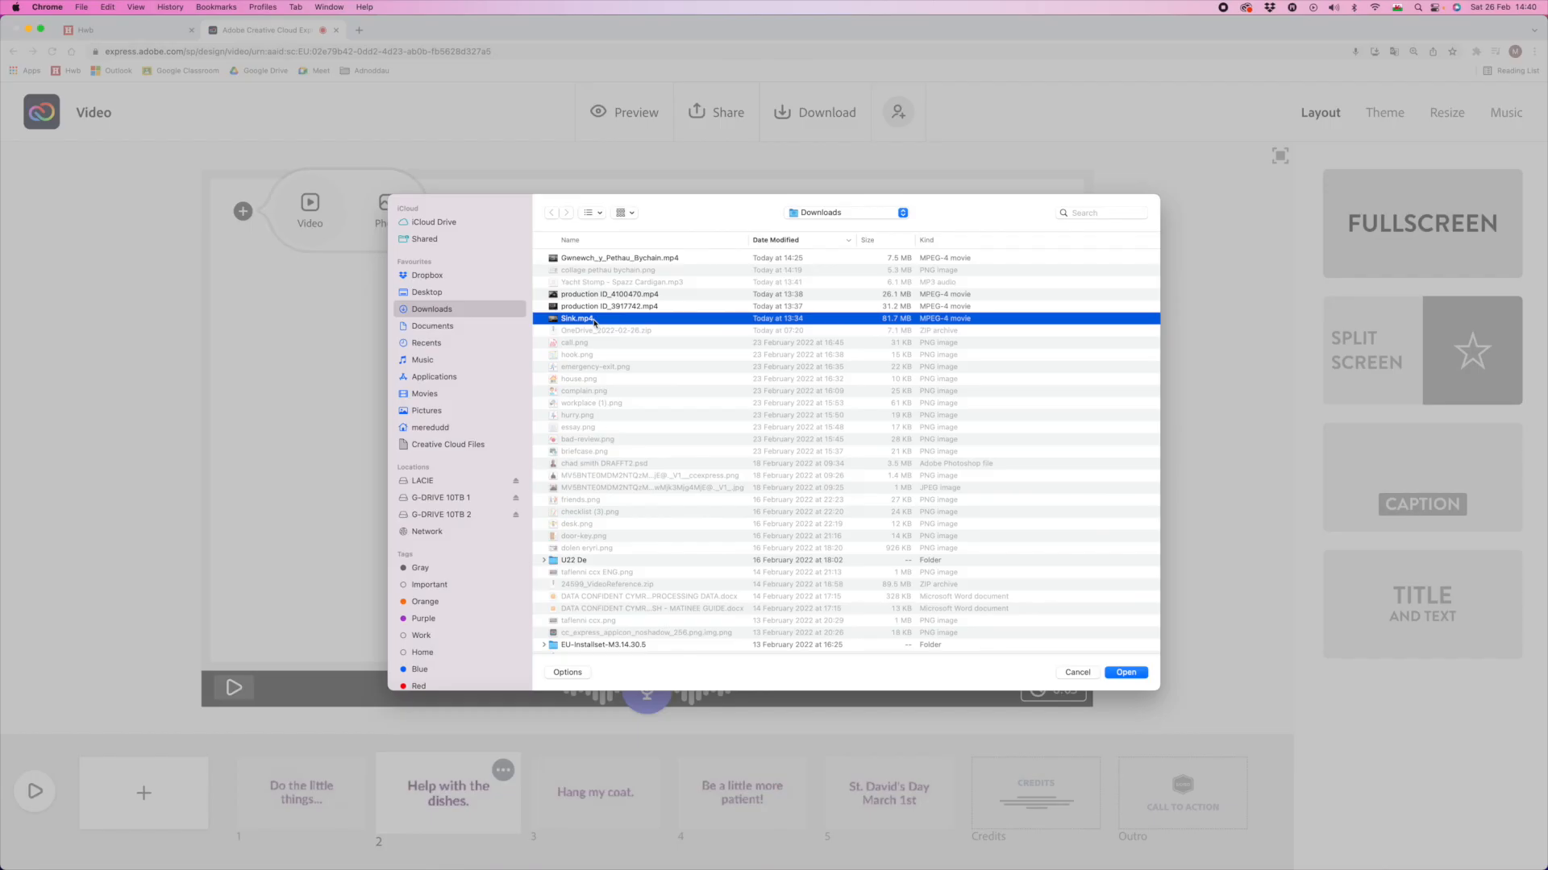
click(1131, 674)
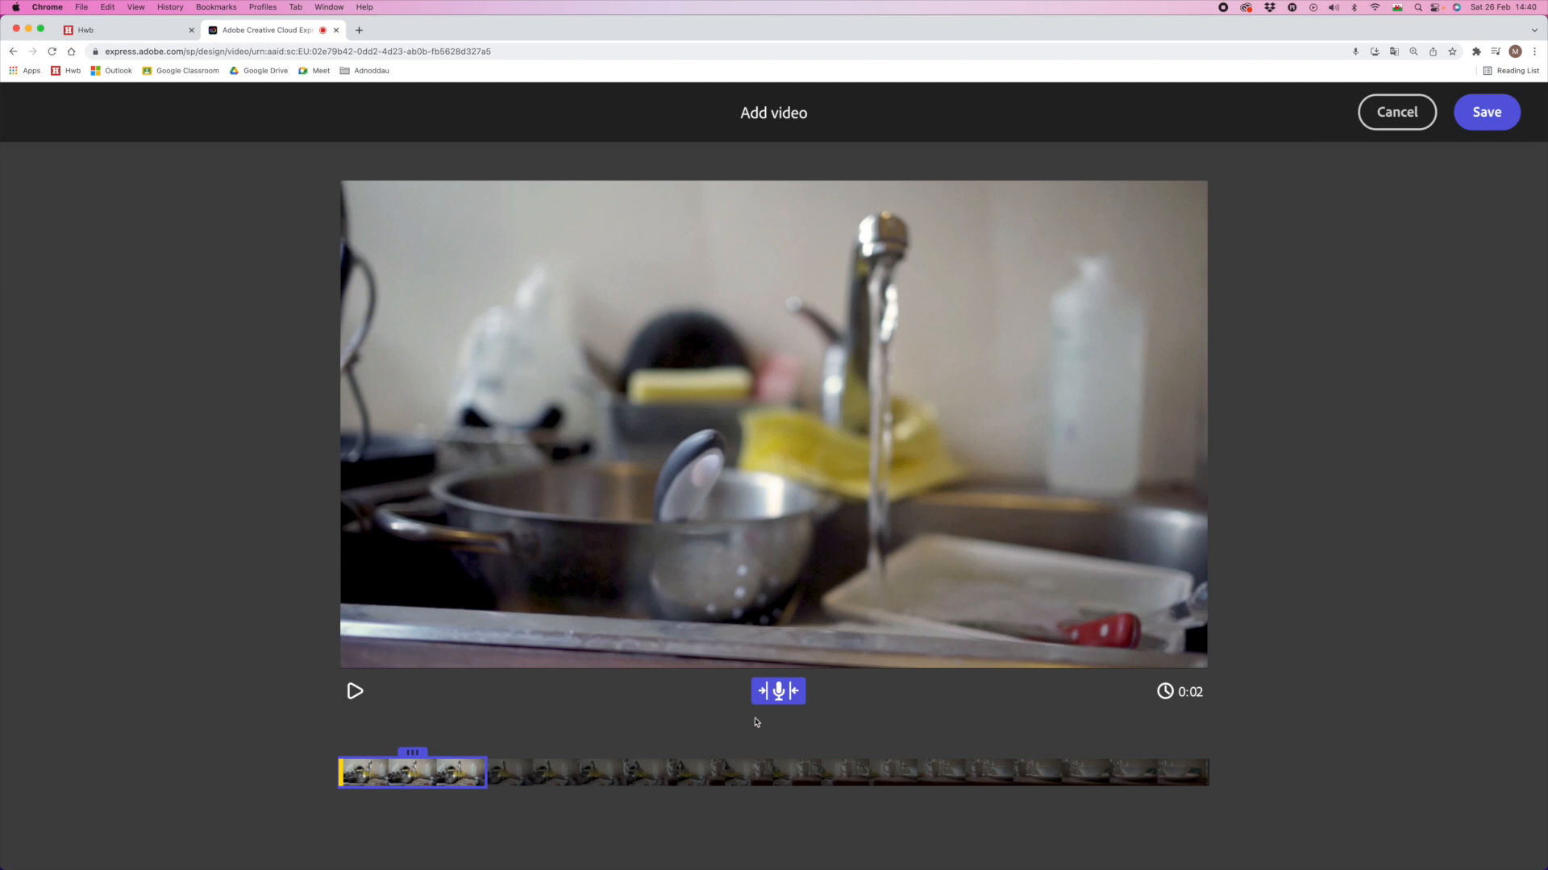
drag(410, 753, 509, 753)
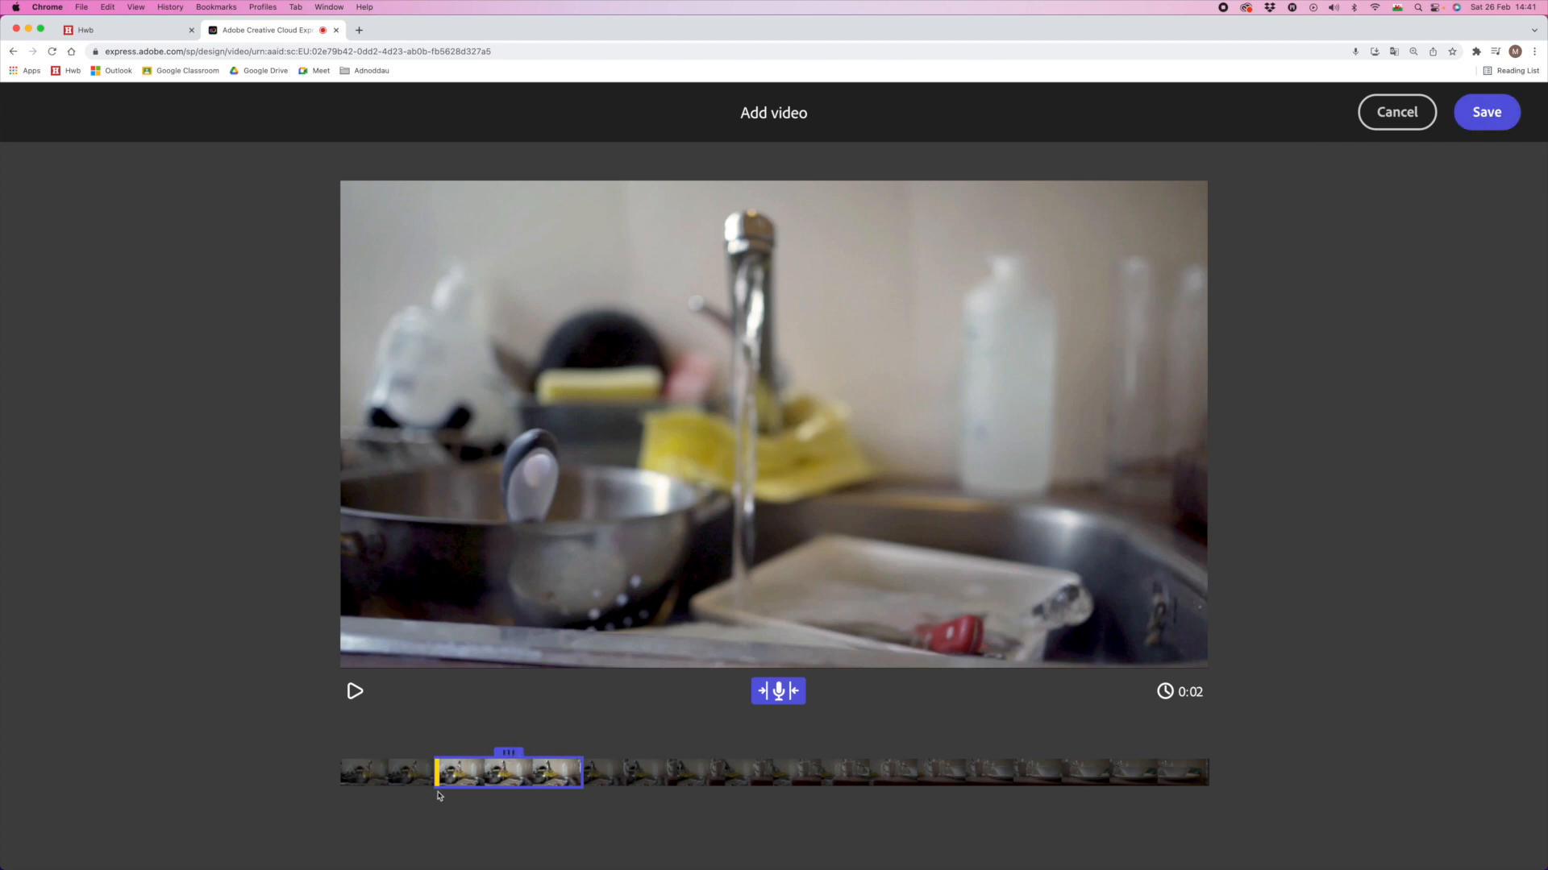
click(1497, 121)
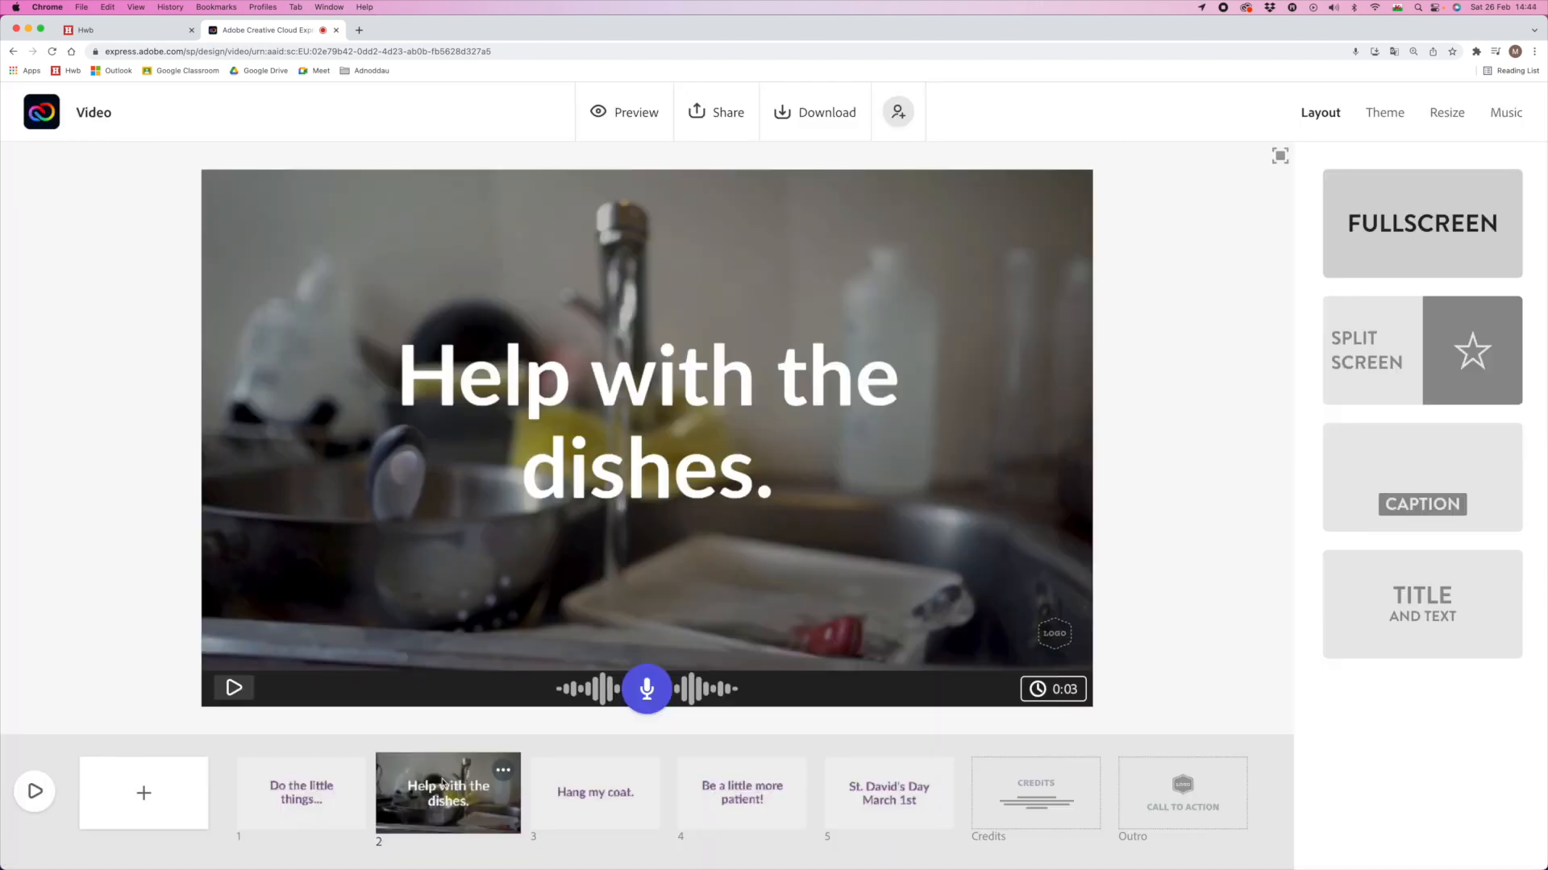
Step: Add production ID_3917742.mp4 to the "Hang my coat." slide, using a later section of the clip
click(597, 794)
click(321, 223)
click(598, 307)
click(1126, 673)
drag(481, 757, 812, 753)
click(1486, 112)
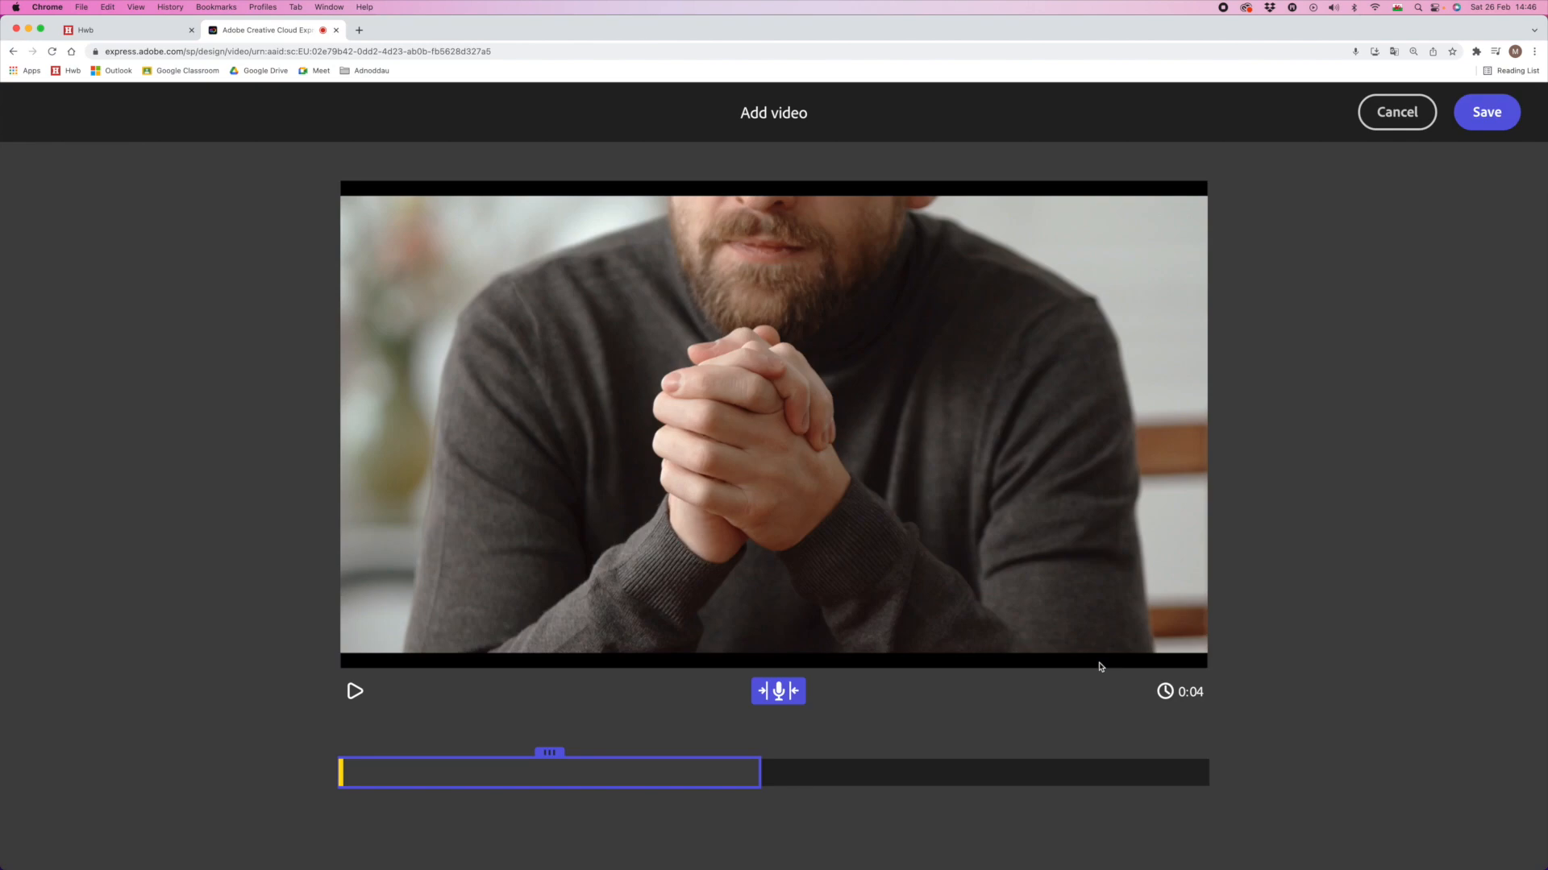
Step: Shift the selected section toward the end of the clasped-hands clip and save it to the "Be a little more patient!" slide
drag(556, 752, 934, 754)
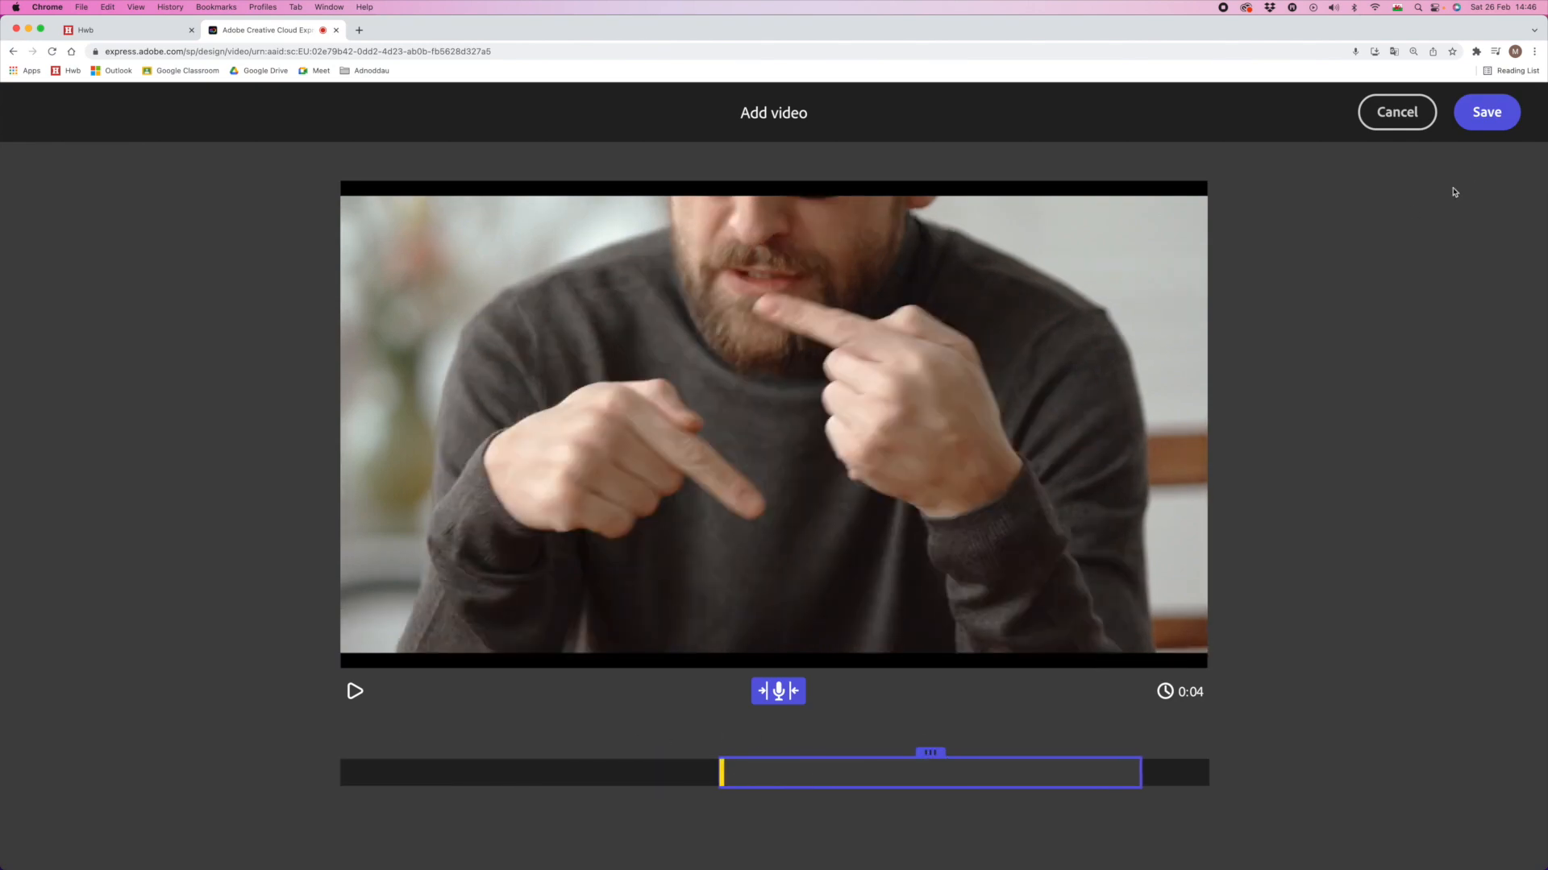
click(1487, 112)
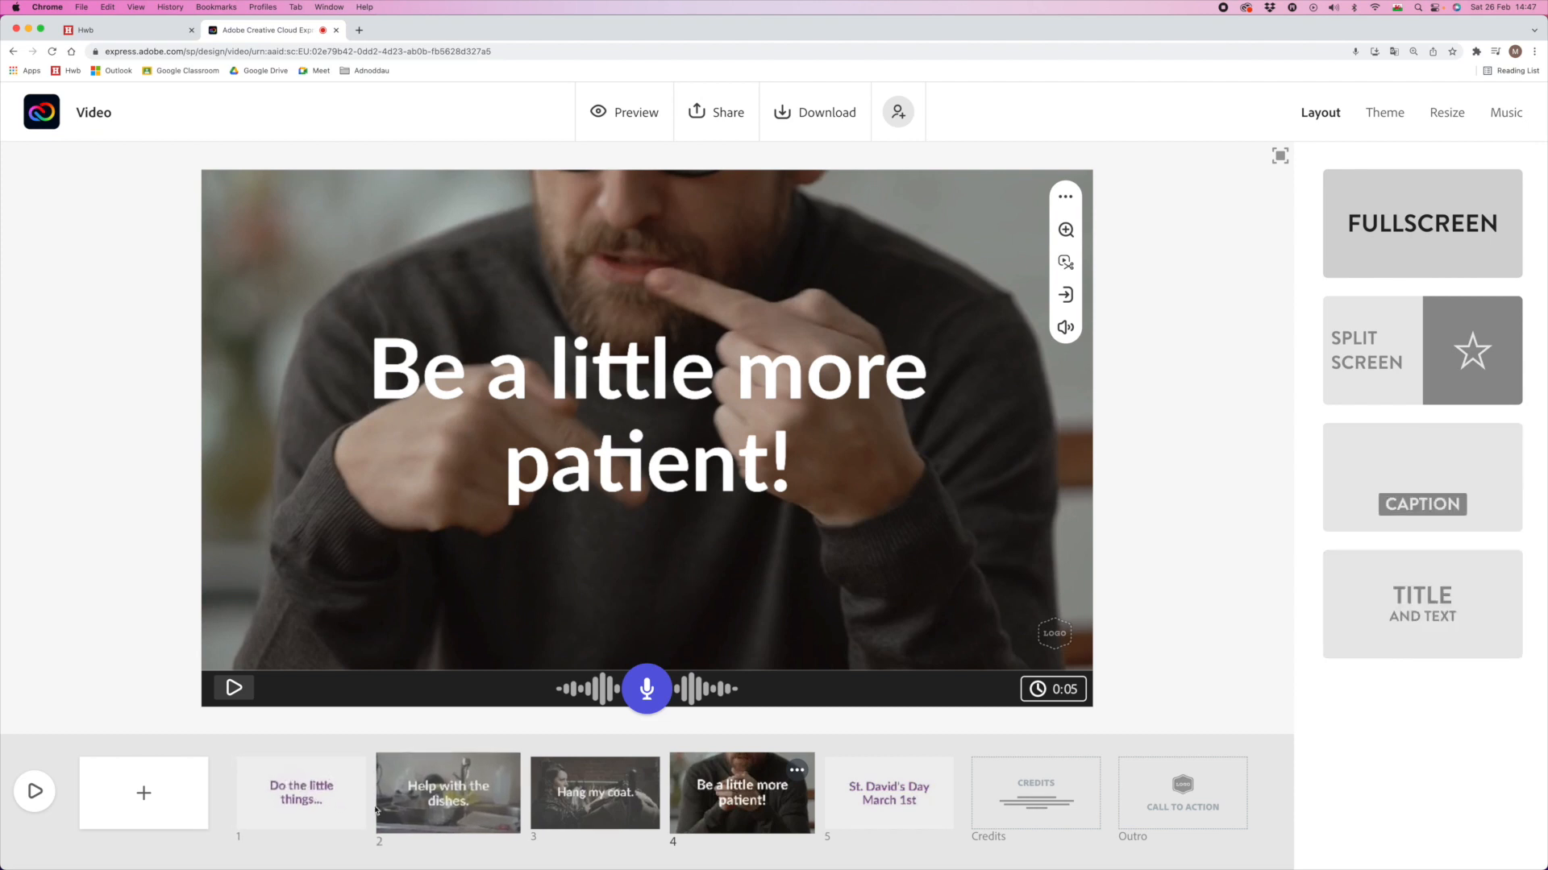
Step: Select the opening "Do the little things..." slide and apply the Statement theme in red to the video
click(314, 798)
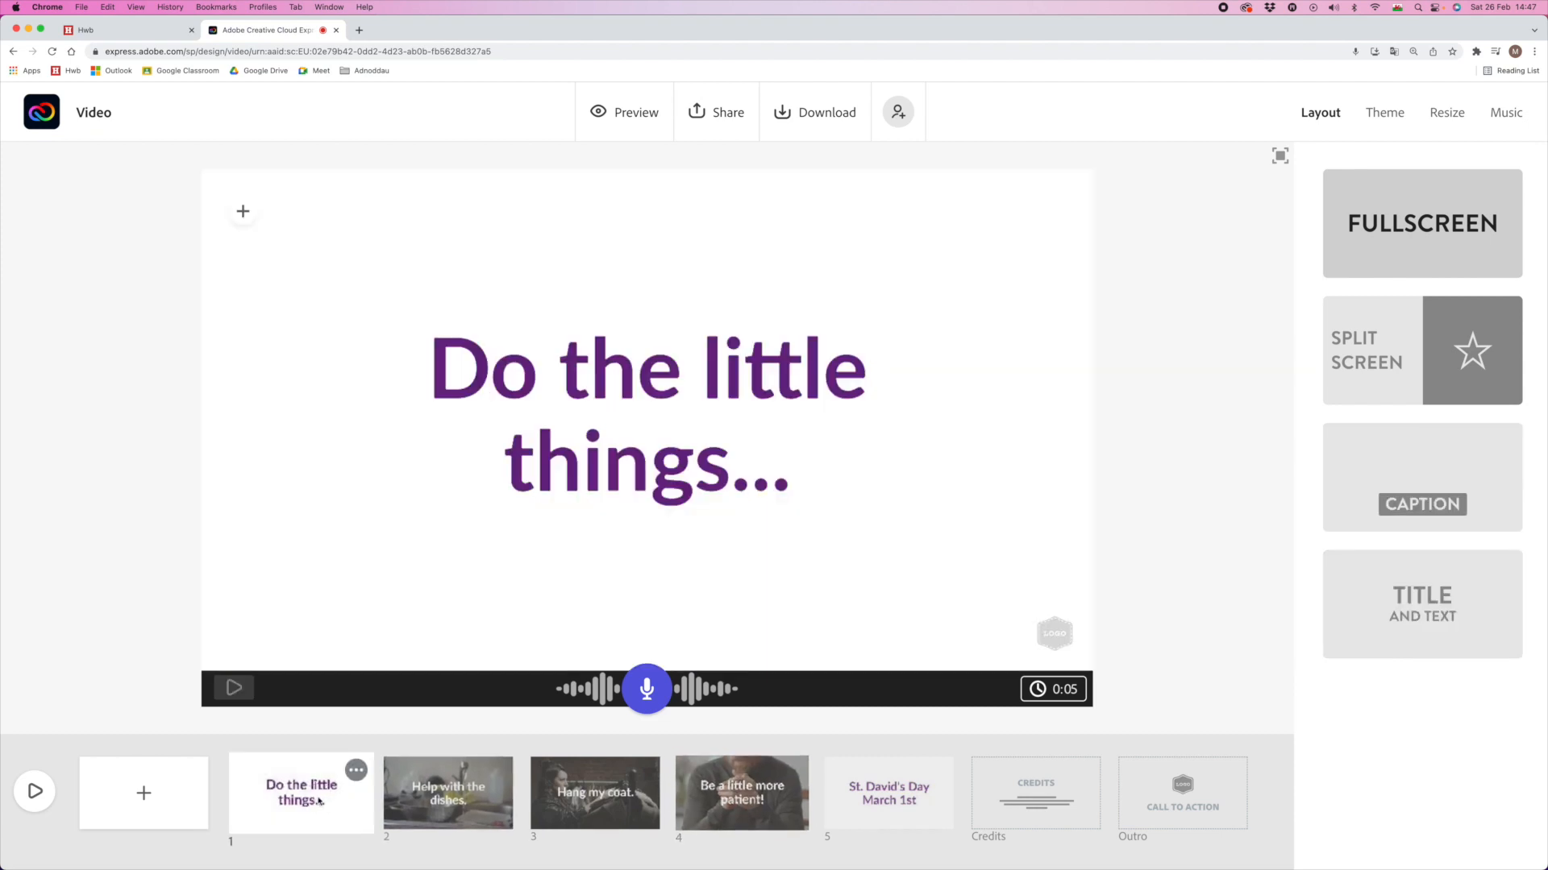
click(1401, 120)
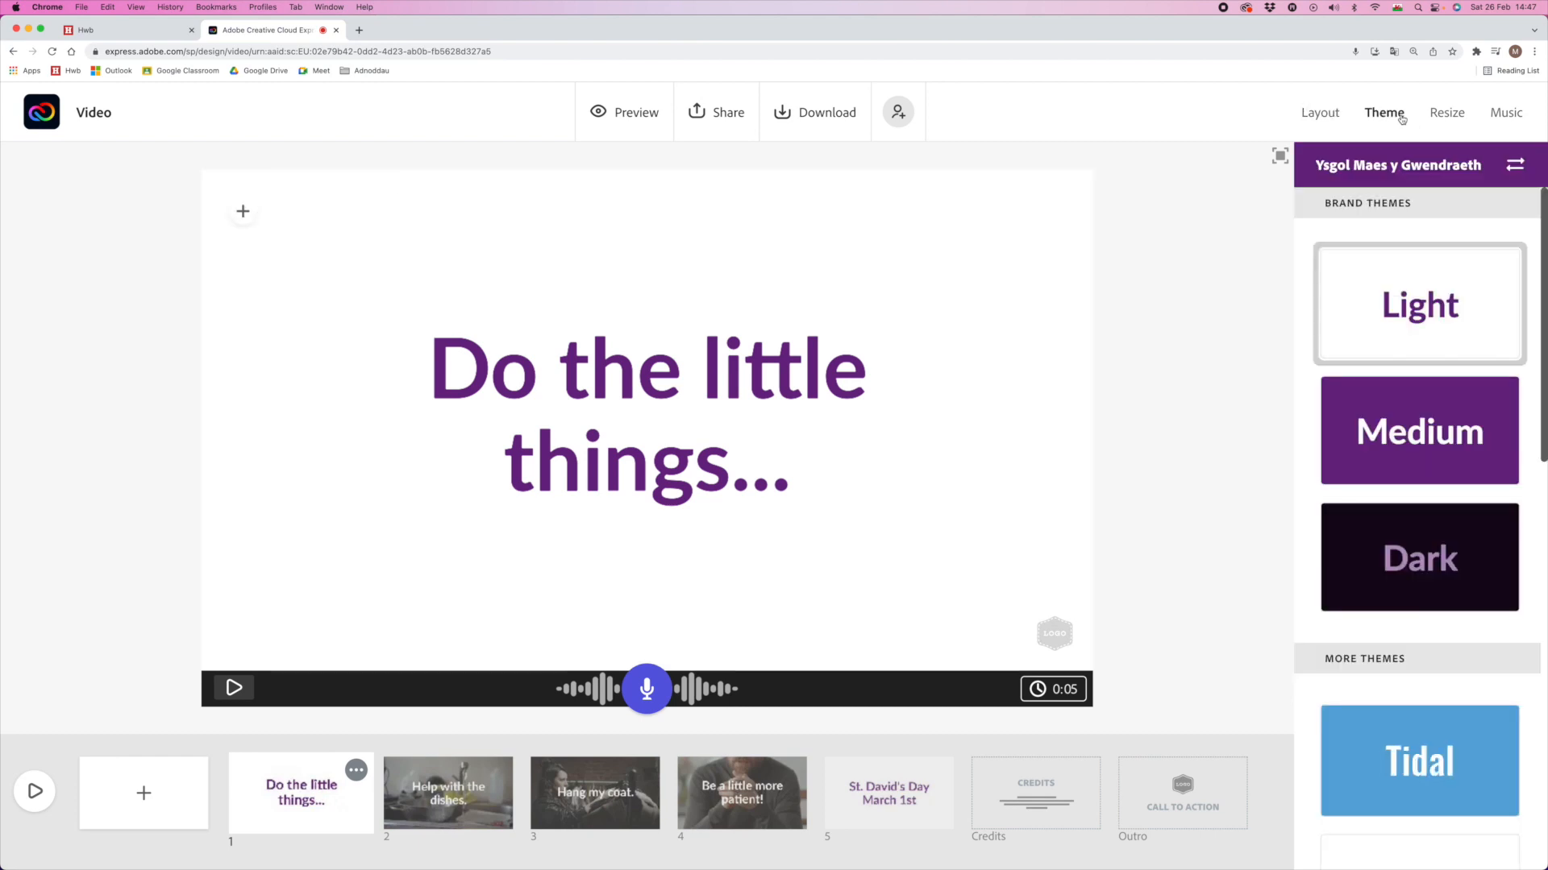
scroll(1491, 444, down, 6)
scroll(1507, 459, down, 3)
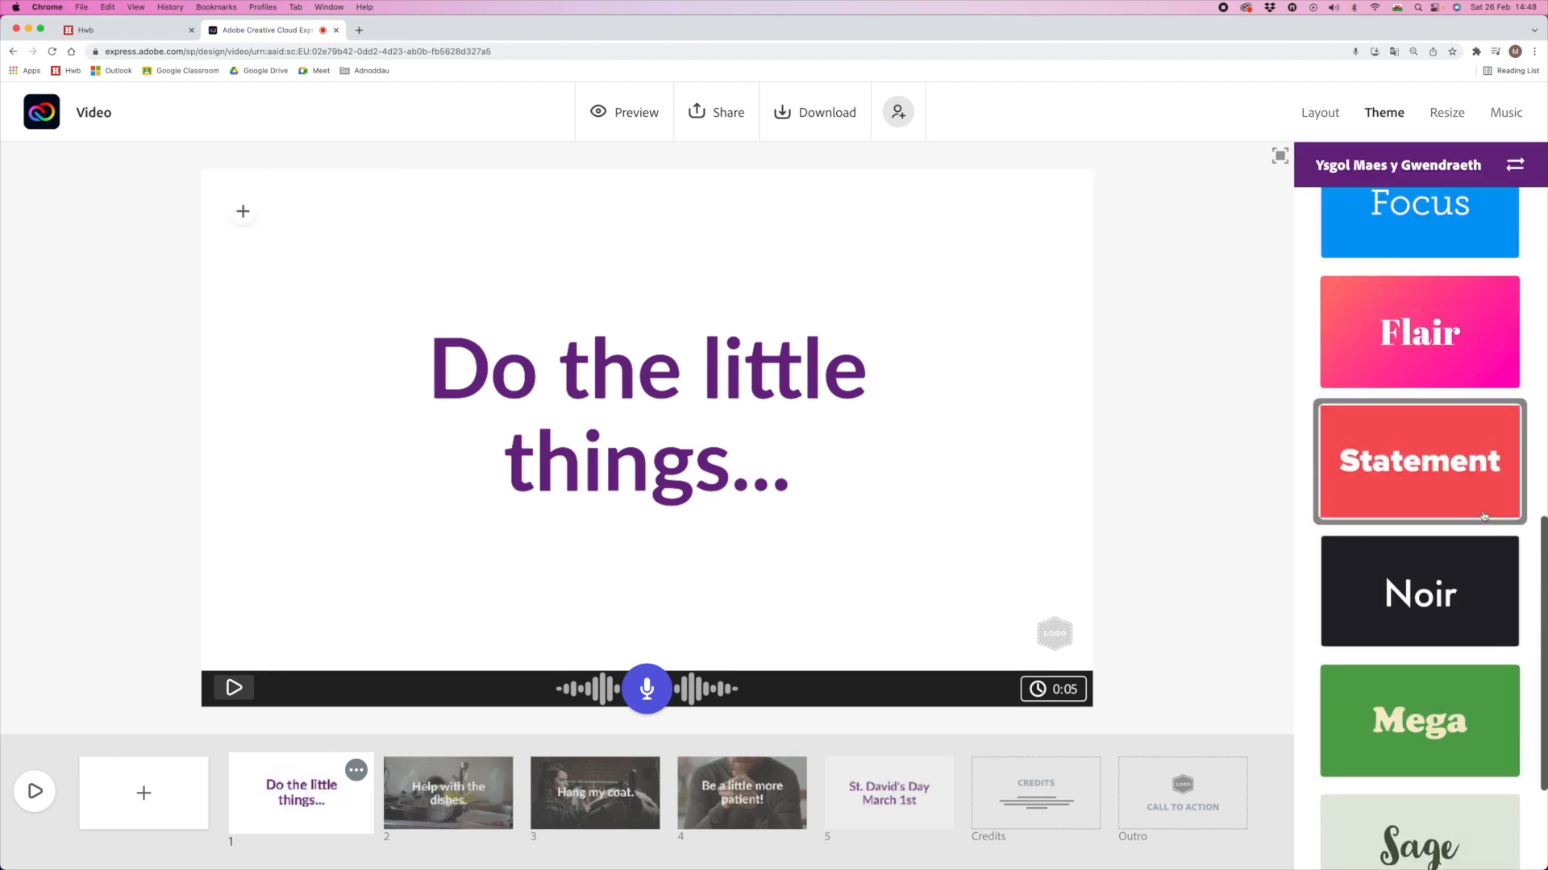
scroll(1501, 379, down, 3)
click(1500, 372)
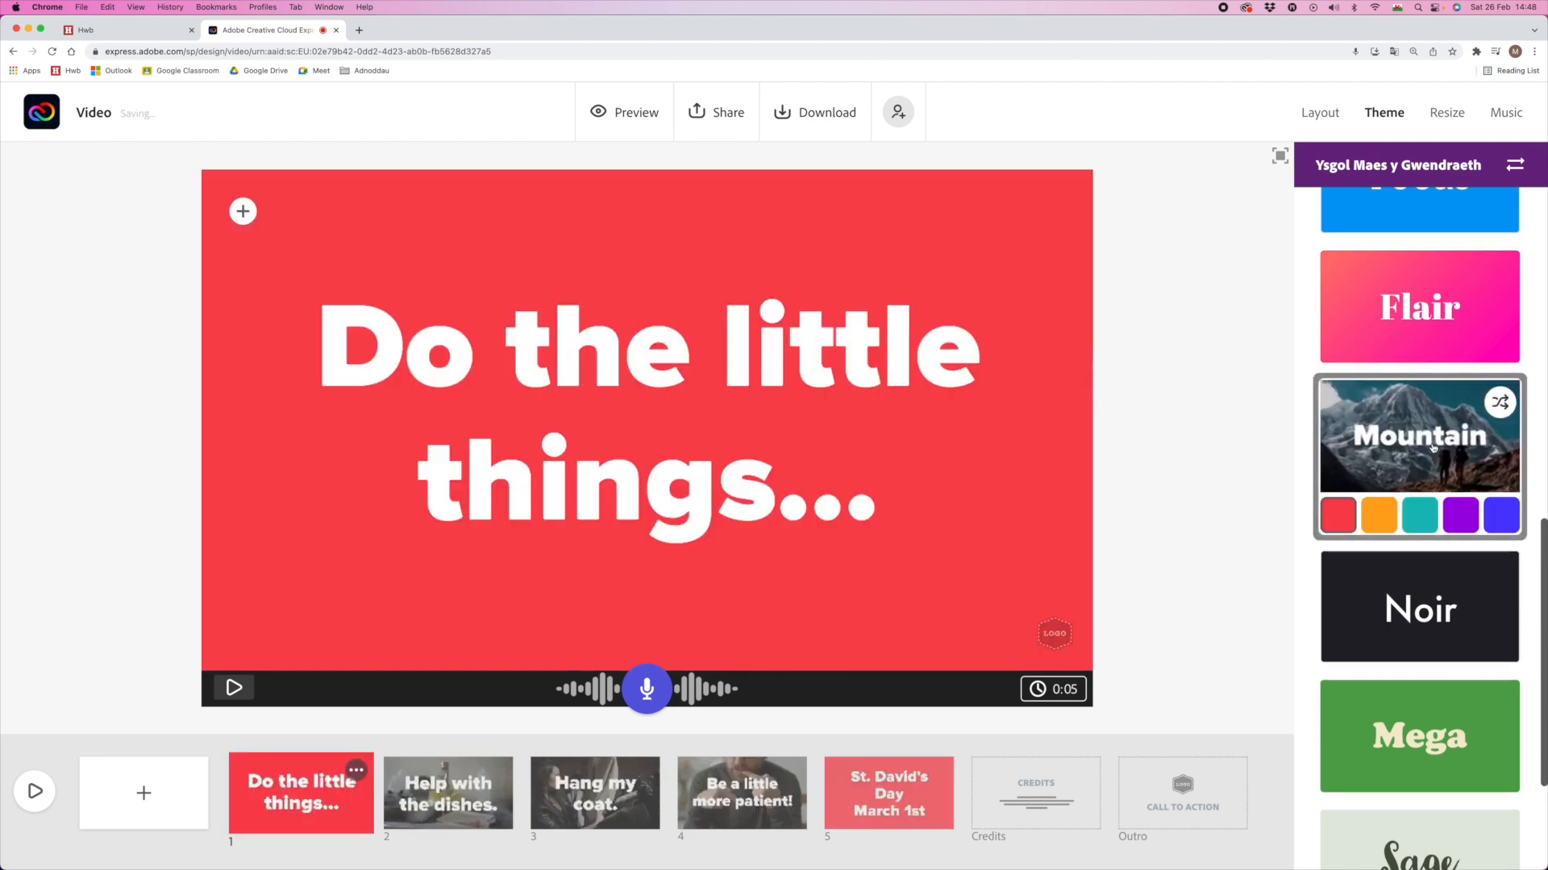
Step: Give the "Help with the dishes." slide a split-screen layout and swap the sides of the text and video
click(456, 793)
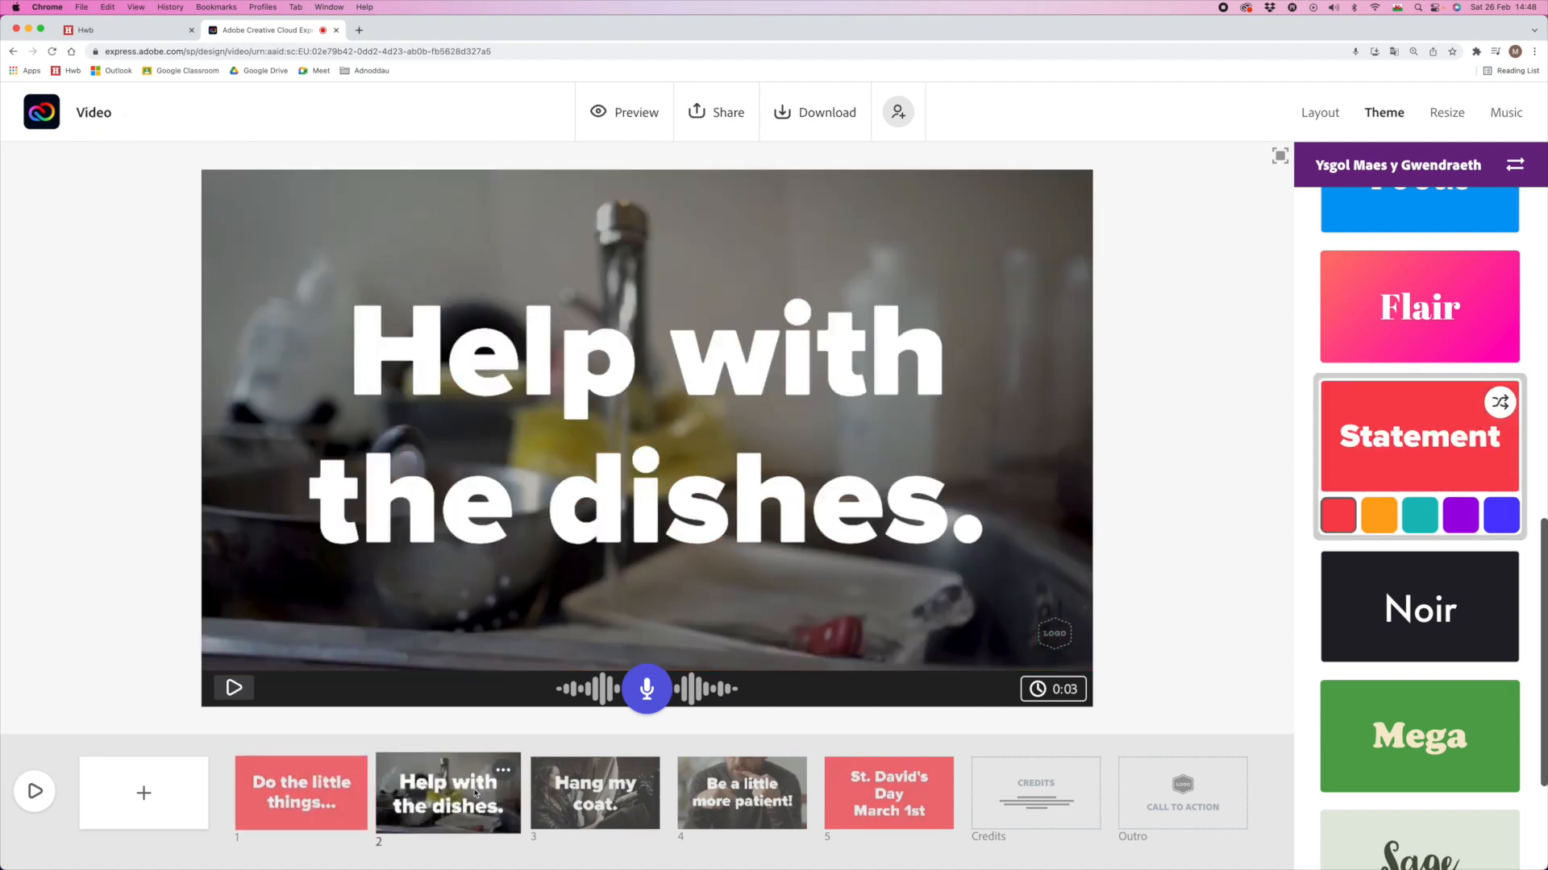
click(1322, 114)
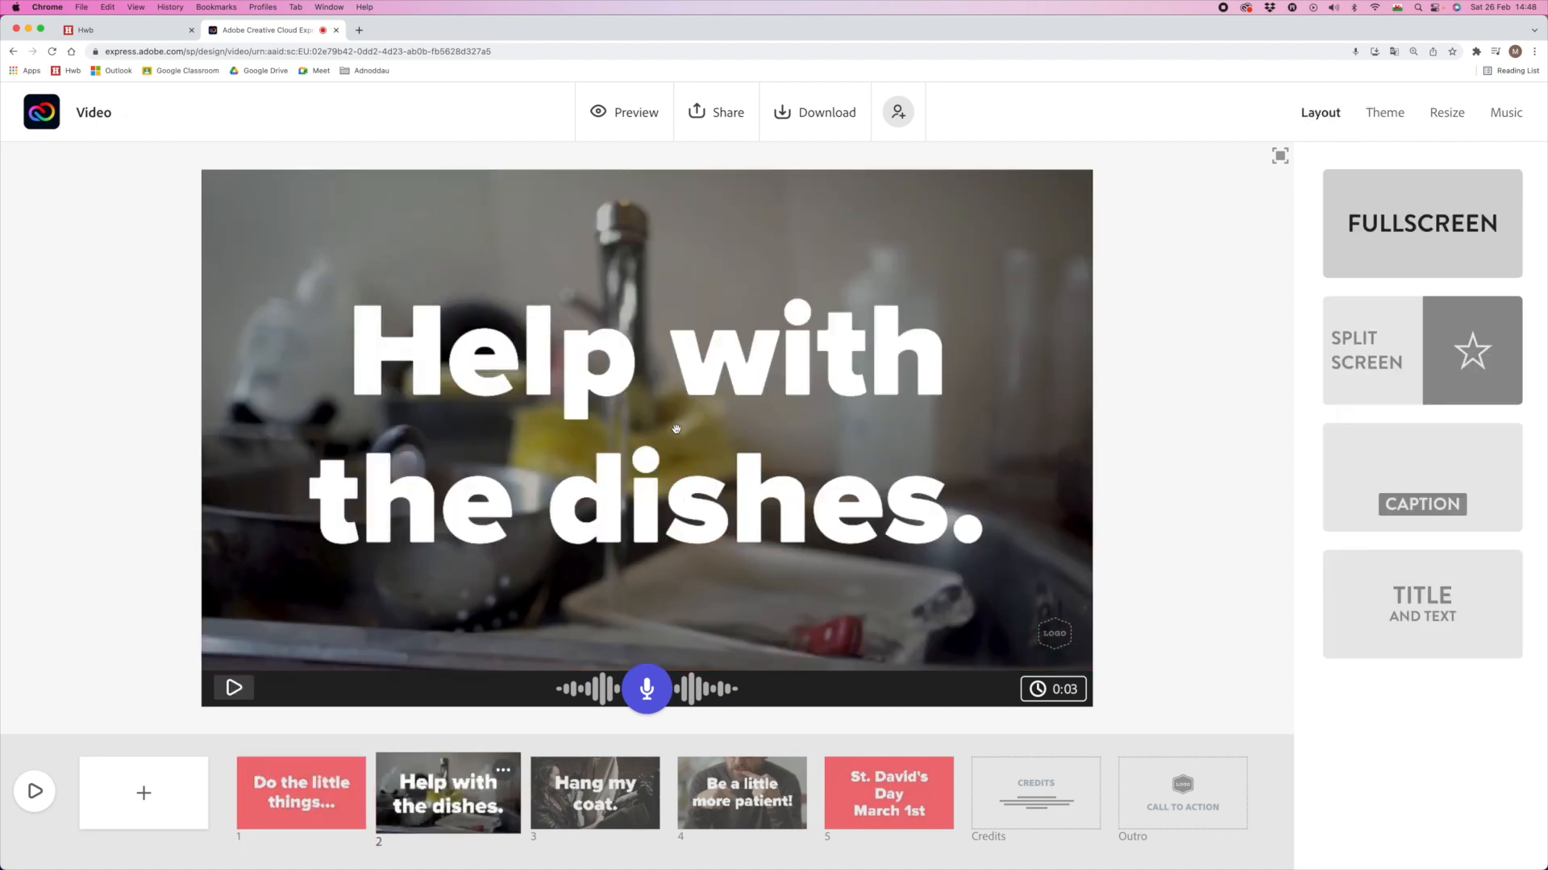
click(1444, 372)
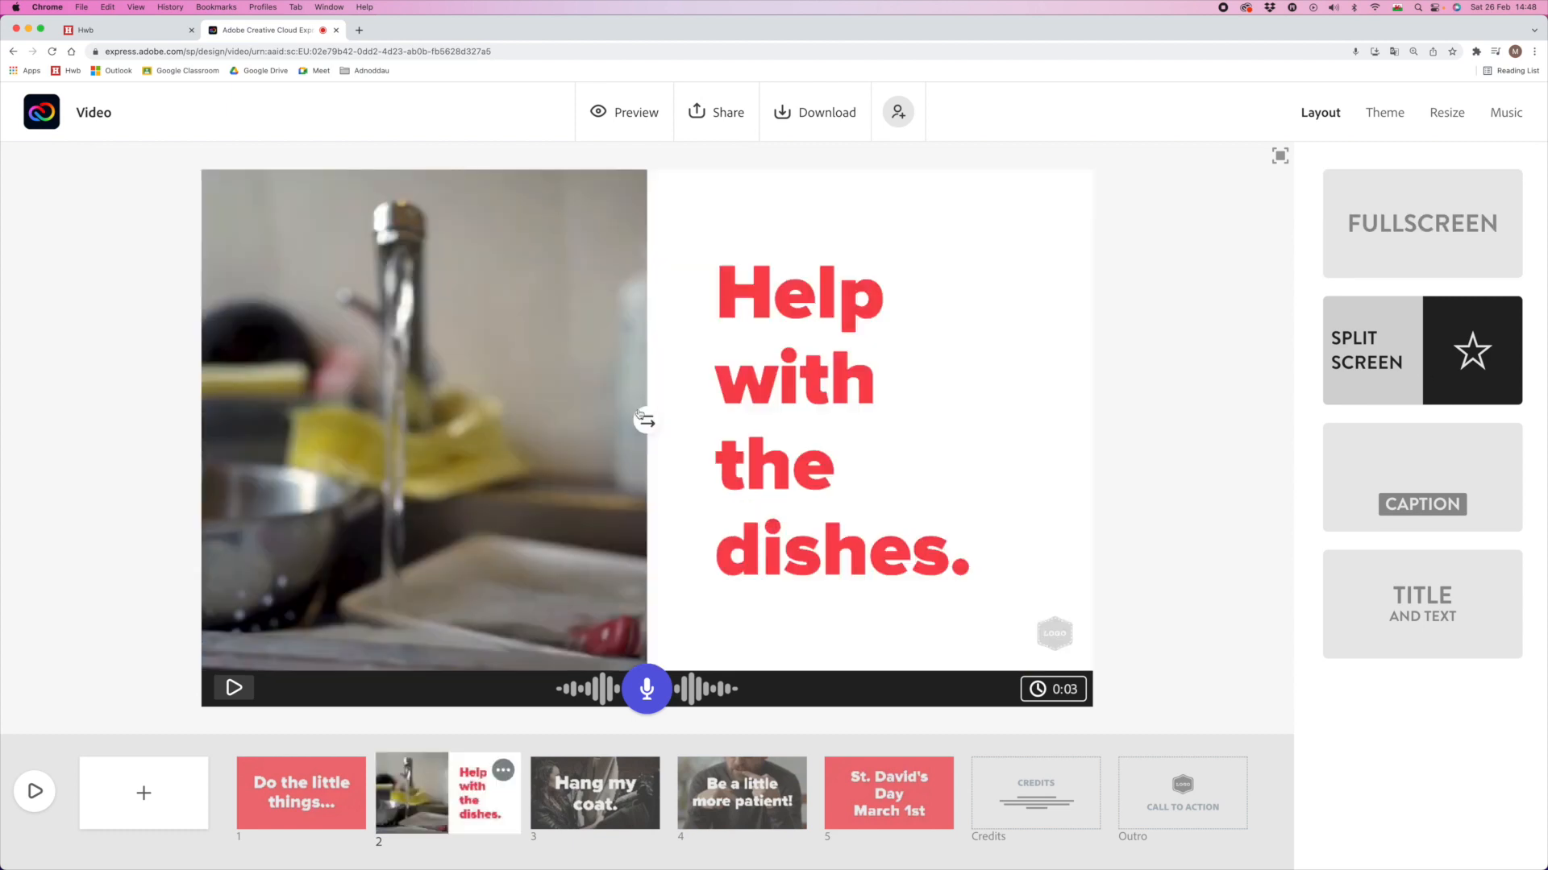
click(641, 416)
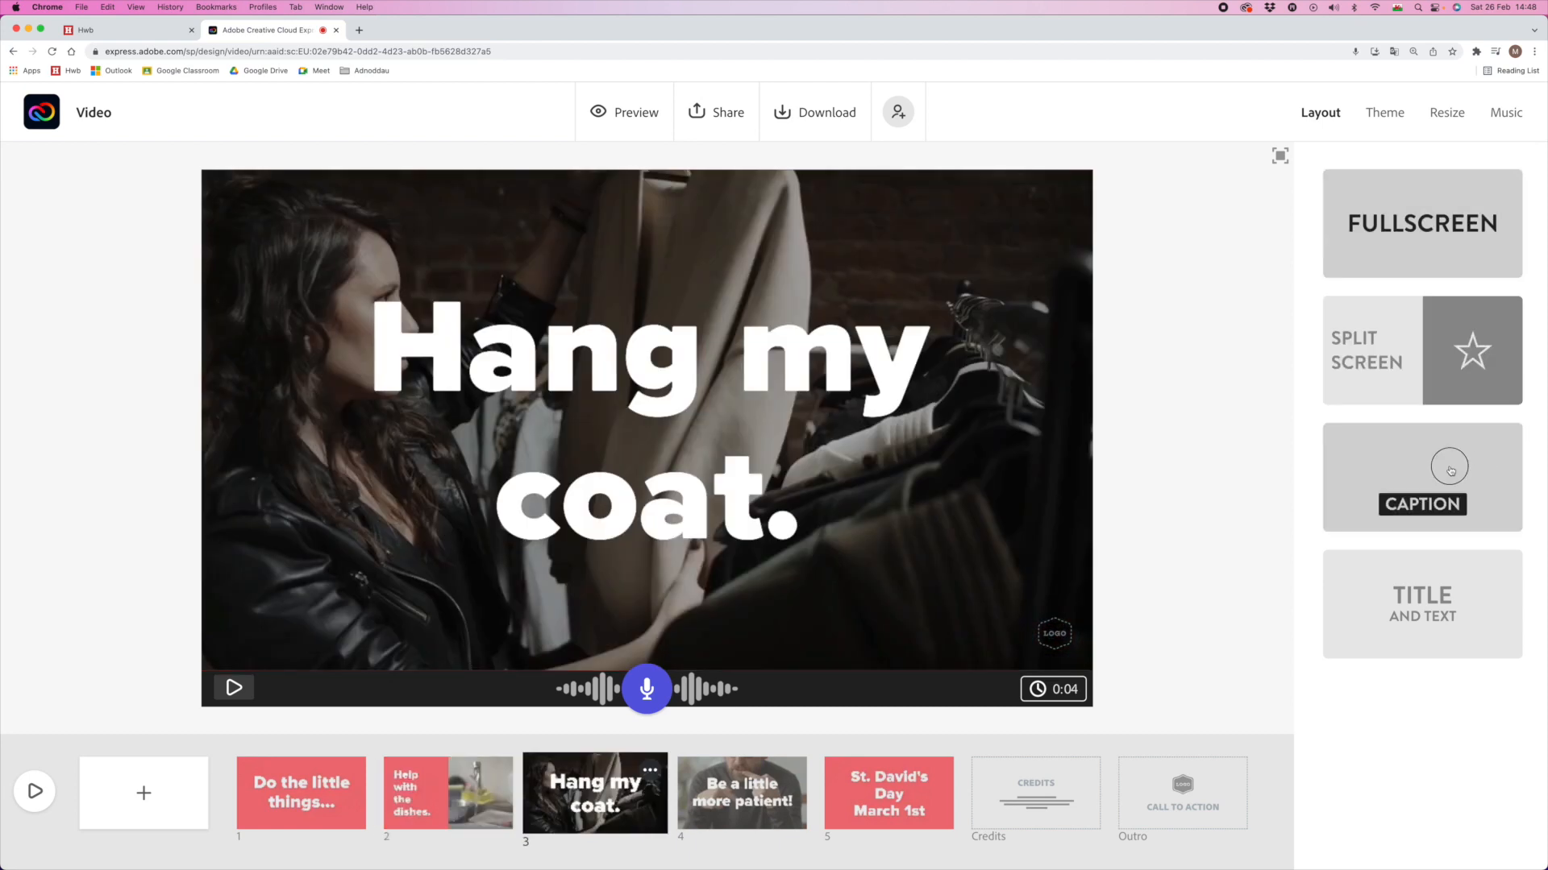
Step: Apply the Caption layout to the "Hang my coat." slide and move its caption to the slide's lower-right corner
click(1450, 471)
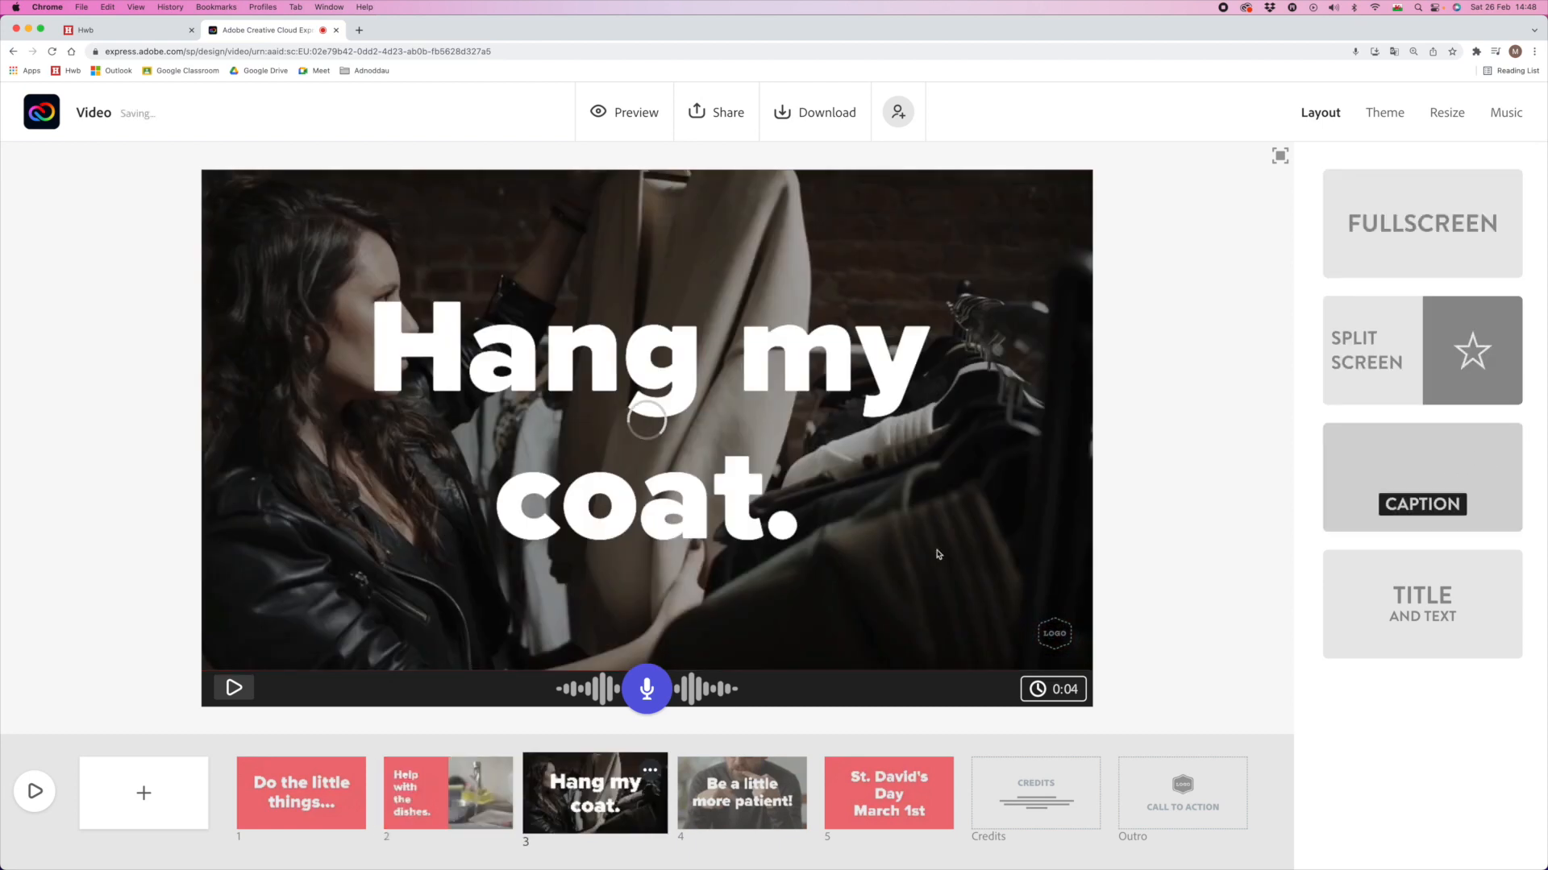
drag(613, 594, 787, 596)
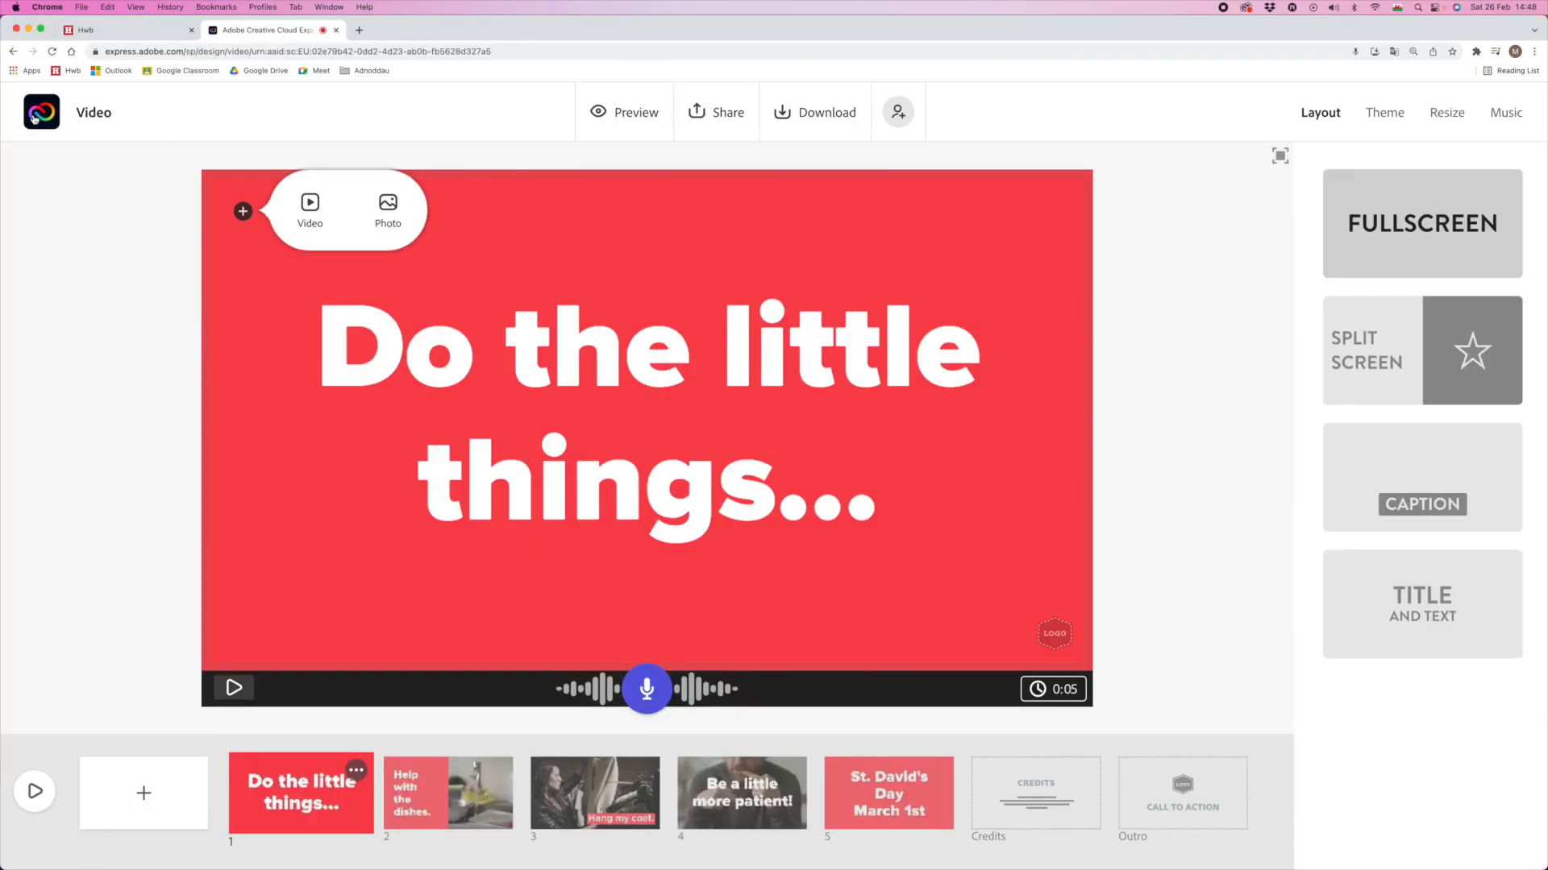
Step: Leave the video project for the home page and start a new collage
click(76, 149)
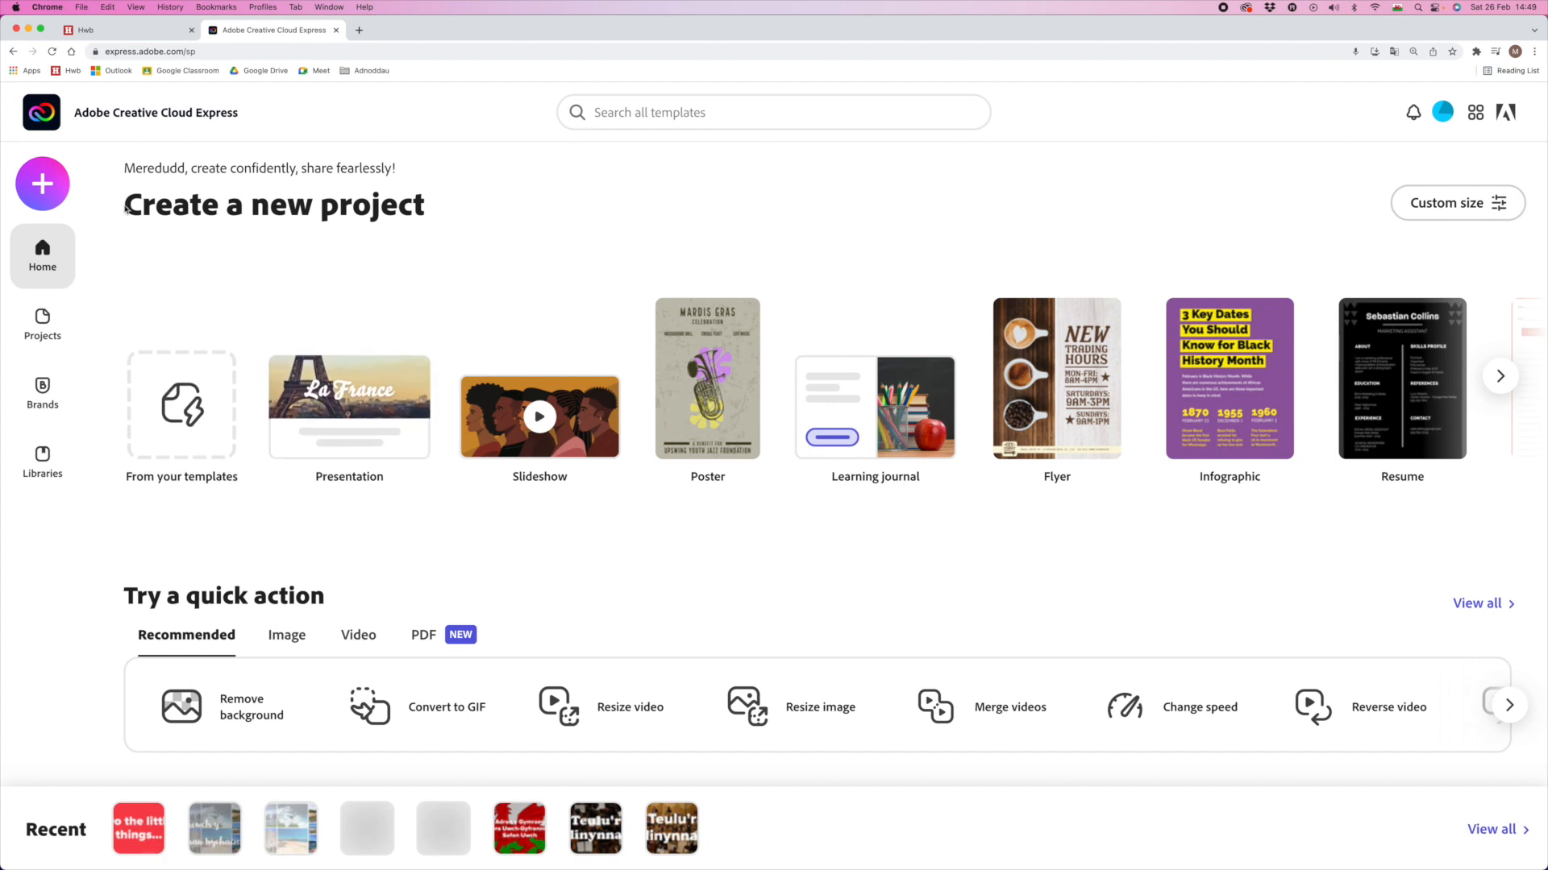
click(31, 190)
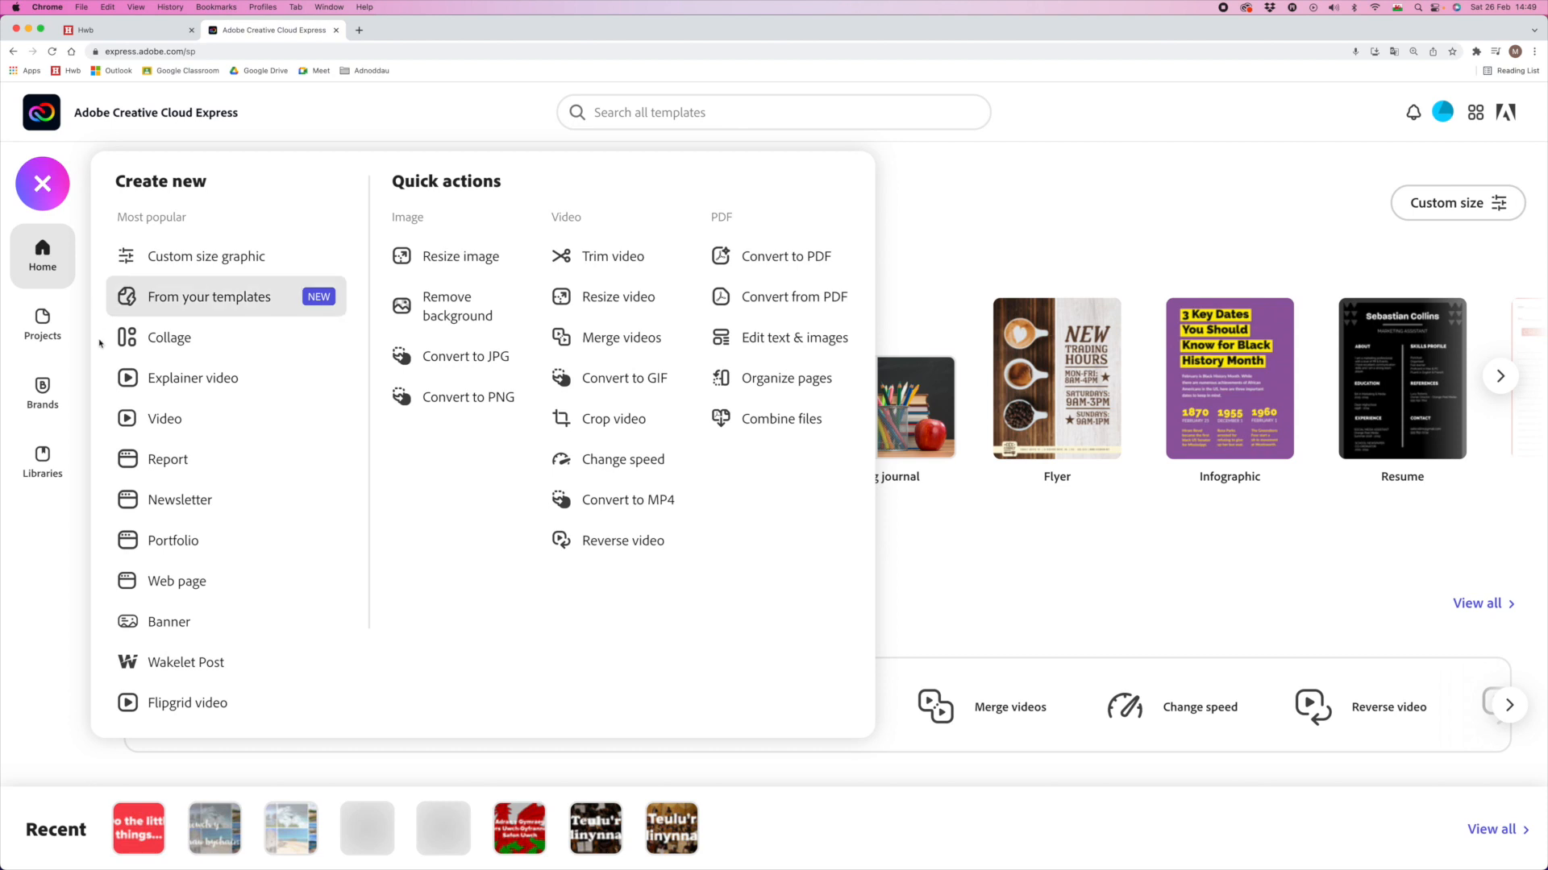
click(285, 337)
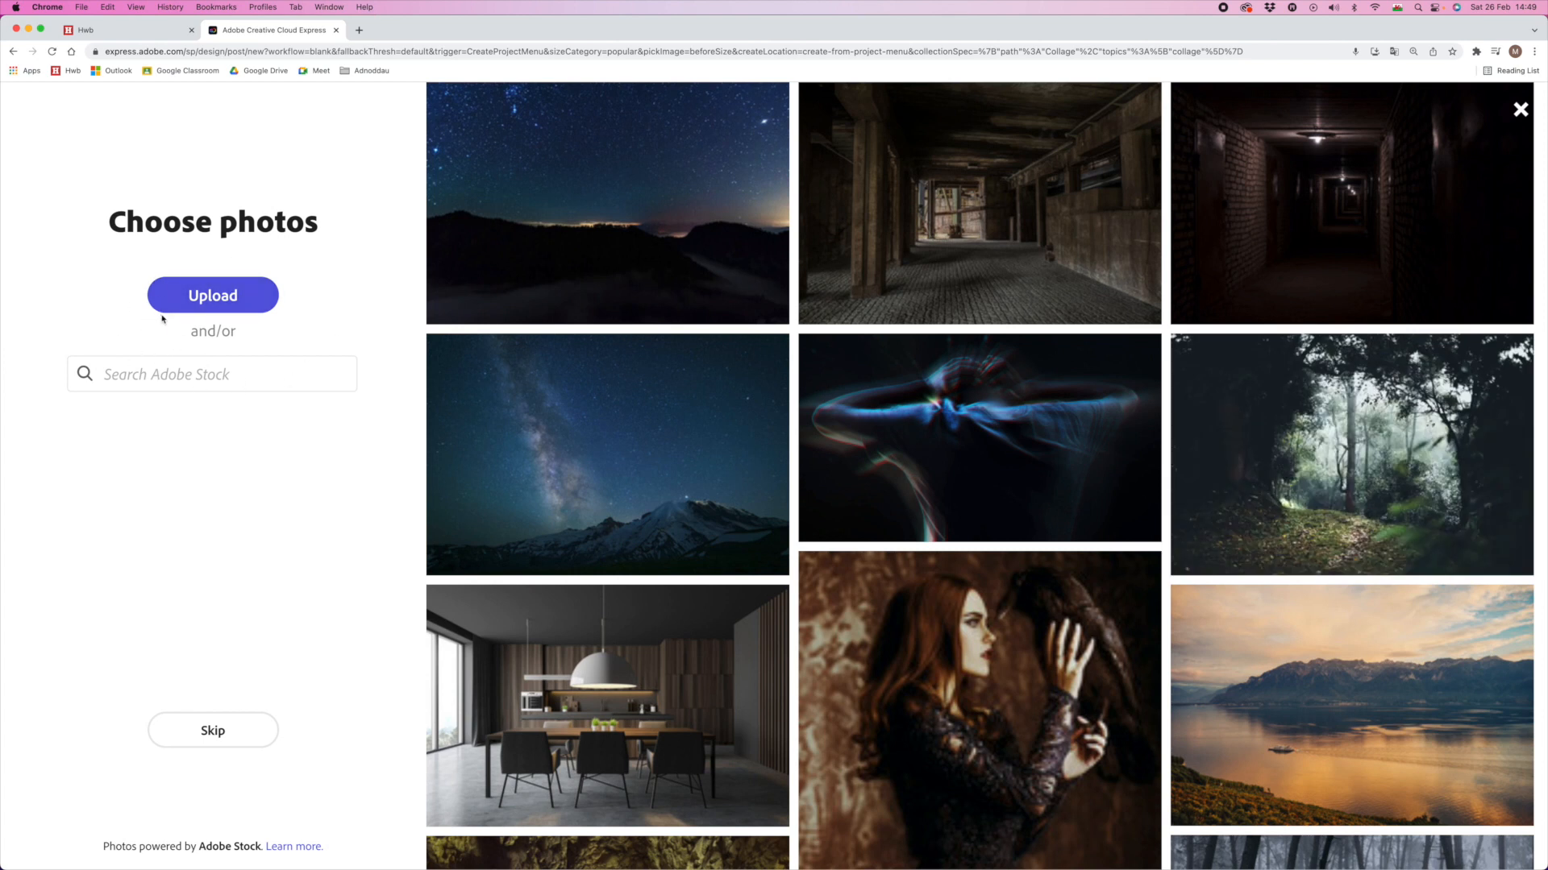
Step: Search Adobe Stock for pembrokeshire and select six photos: coastal path, flying puffin, rocky moorland, coloured harbour houses, harbour beach and white cottages
click(142, 373)
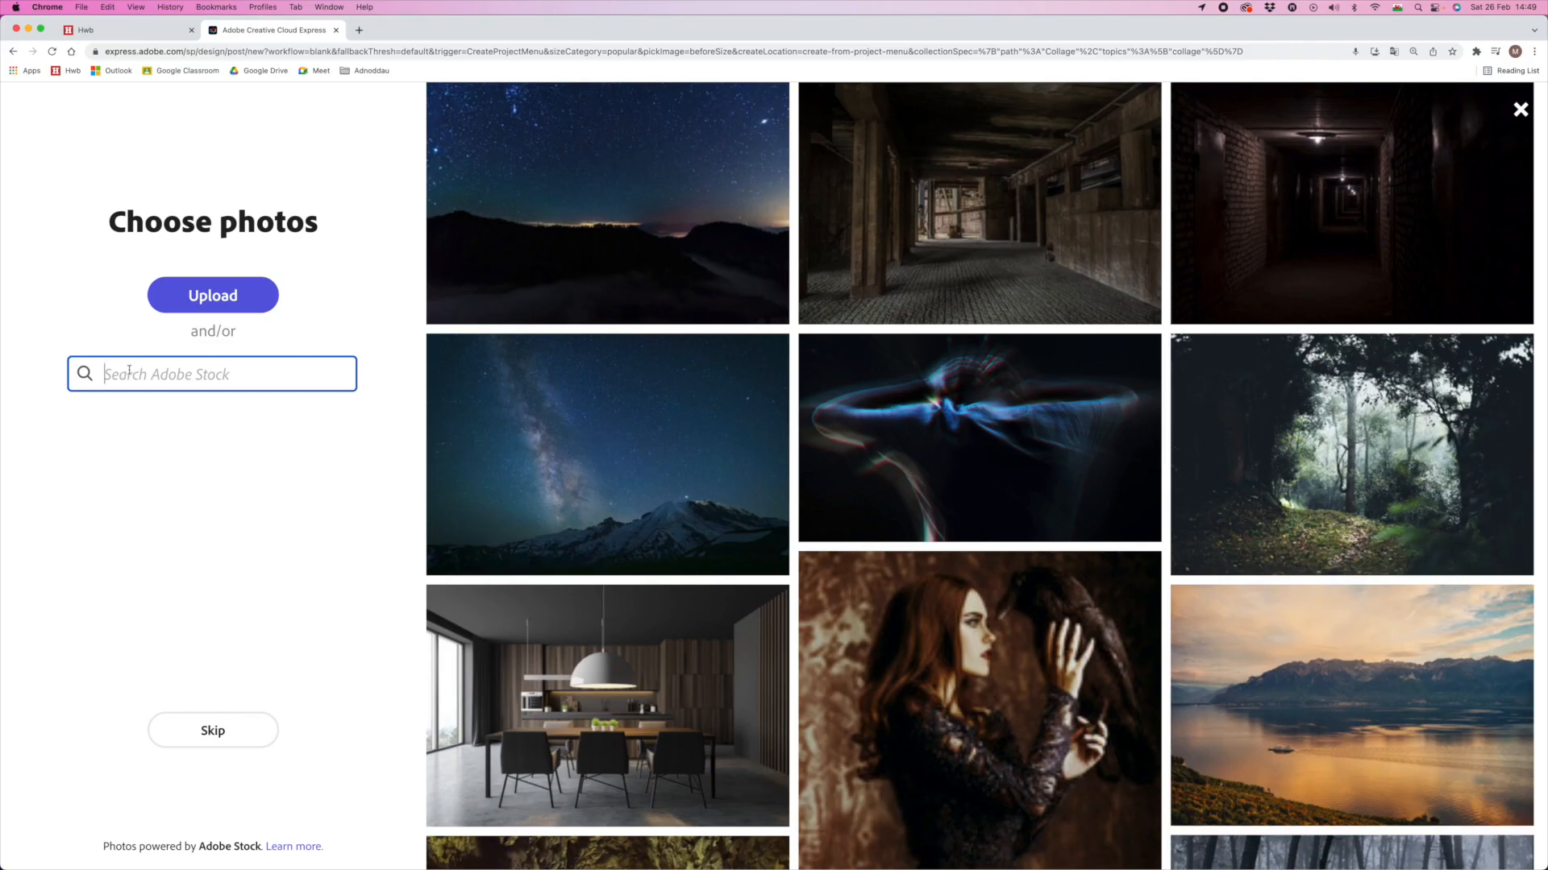
text(pembrokeshire)
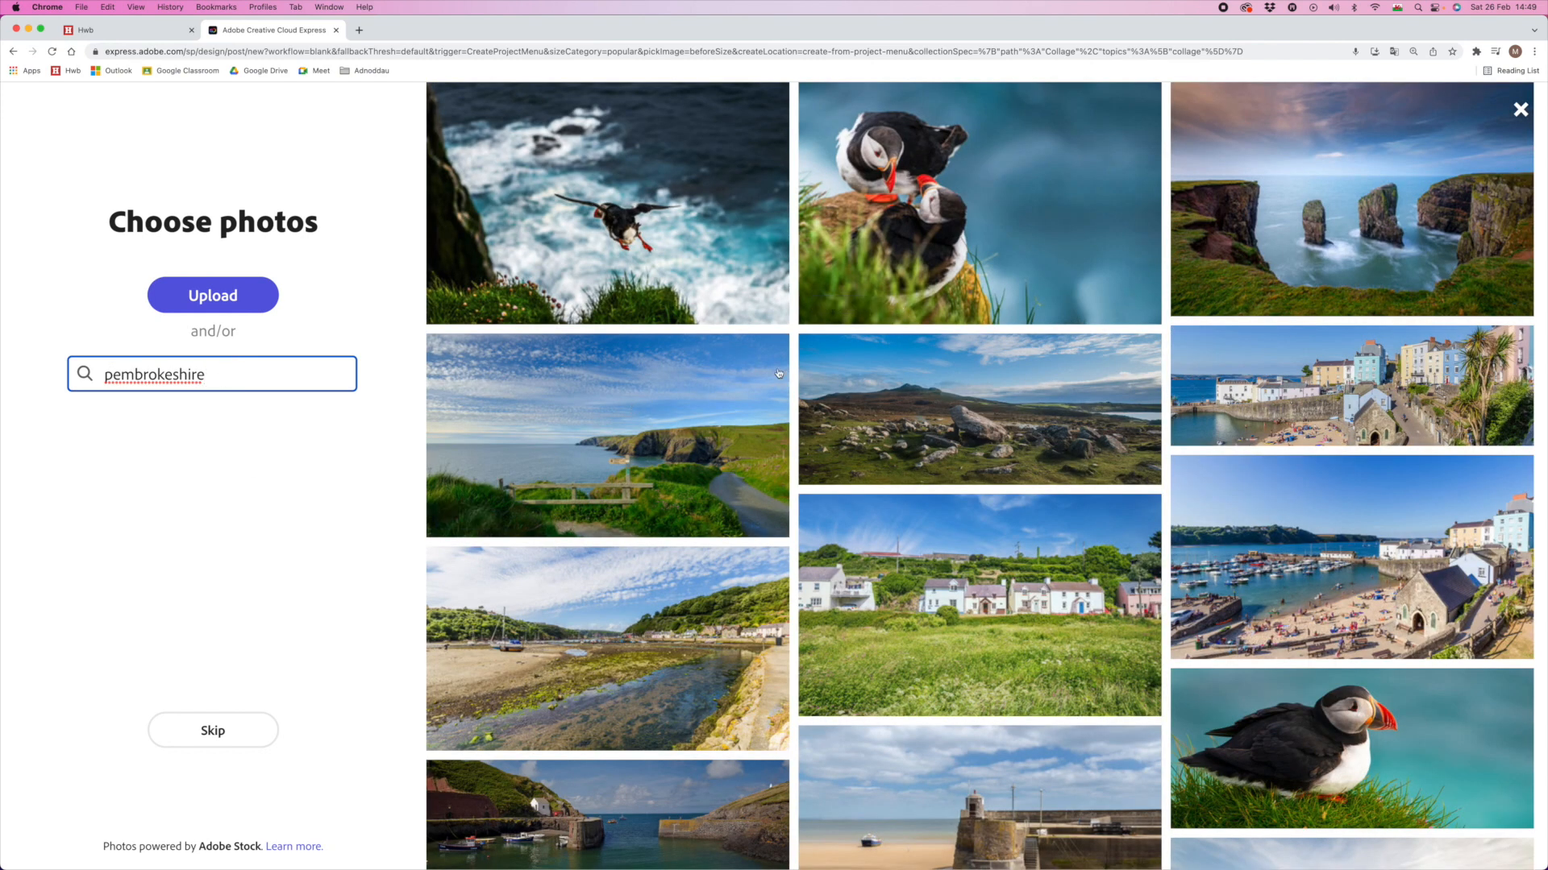
click(685, 403)
click(612, 226)
click(968, 411)
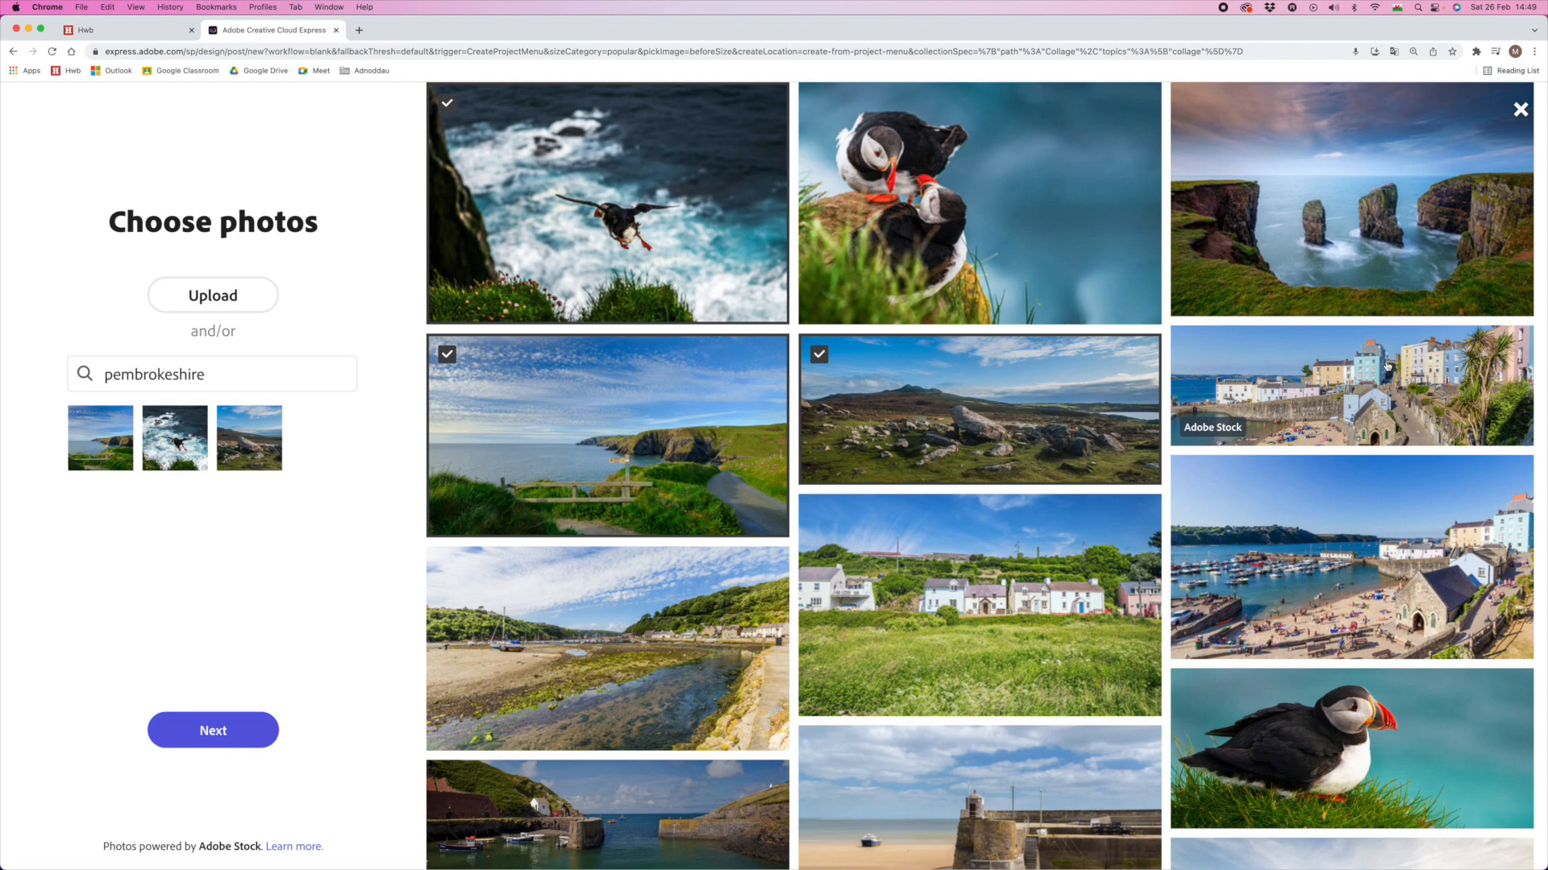
click(1386, 365)
click(1330, 564)
click(1049, 632)
Step: Add the photo overlooking the town and the misty hill at sunset to the collage selection
scroll(1040, 628, down, 10)
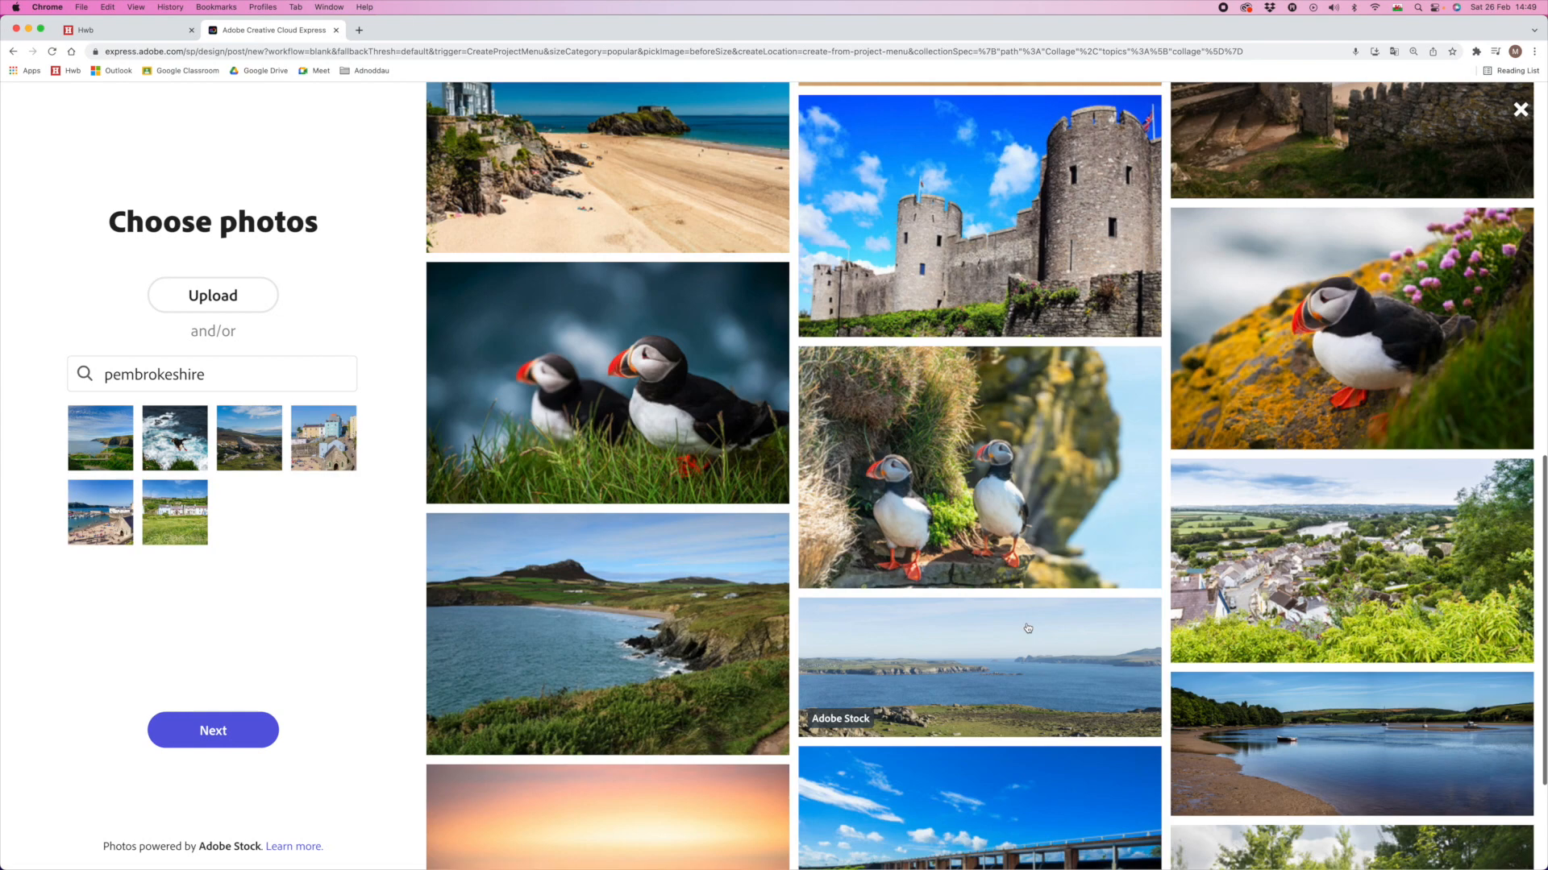
click(1397, 582)
scroll(1396, 582, down, 3)
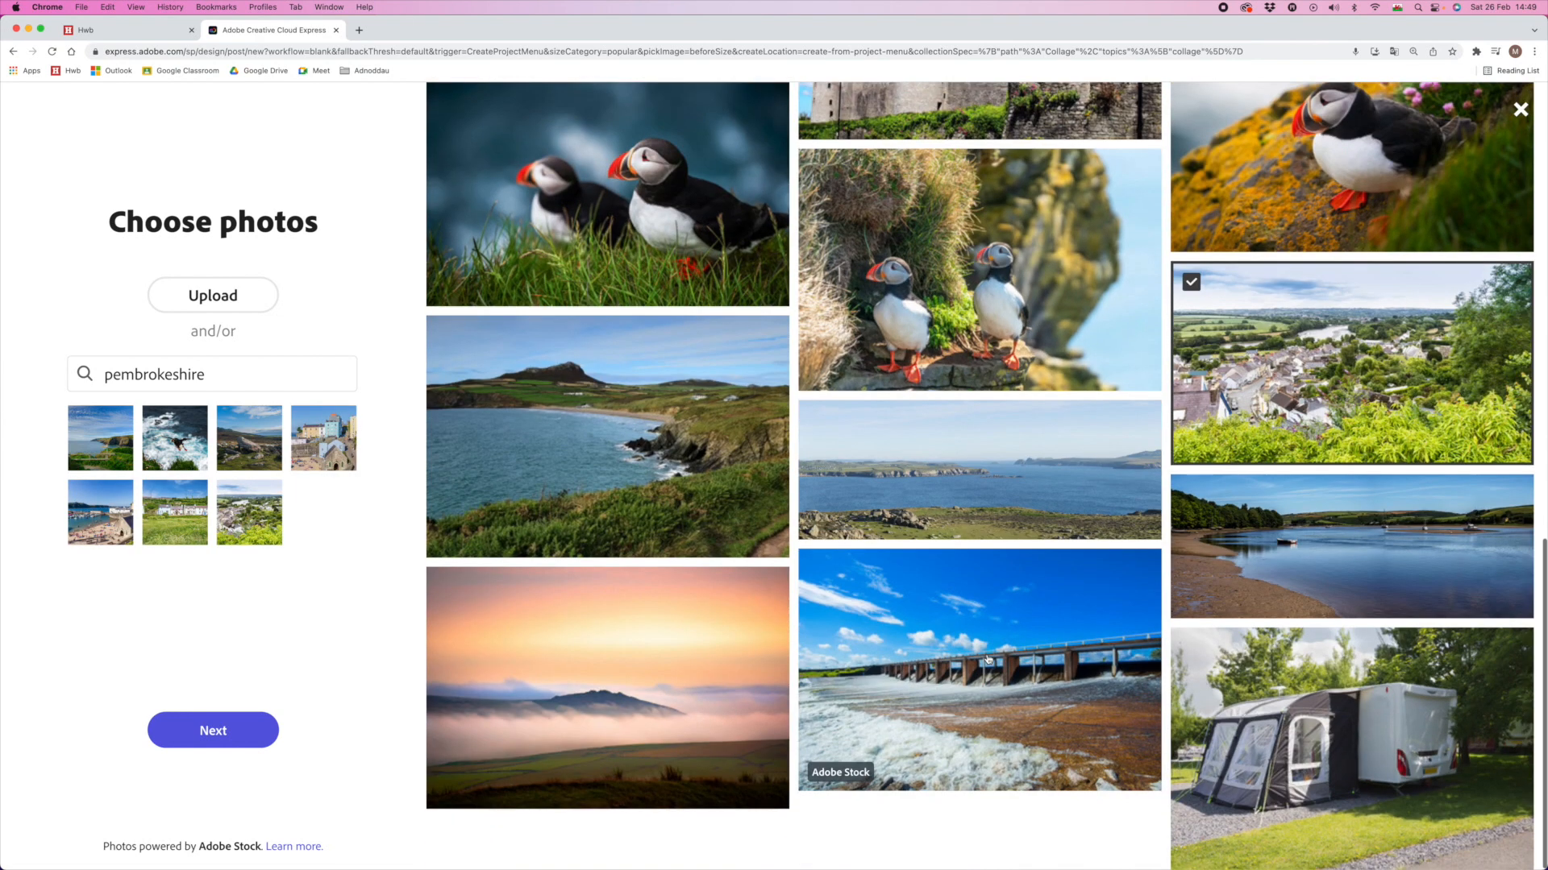
click(661, 644)
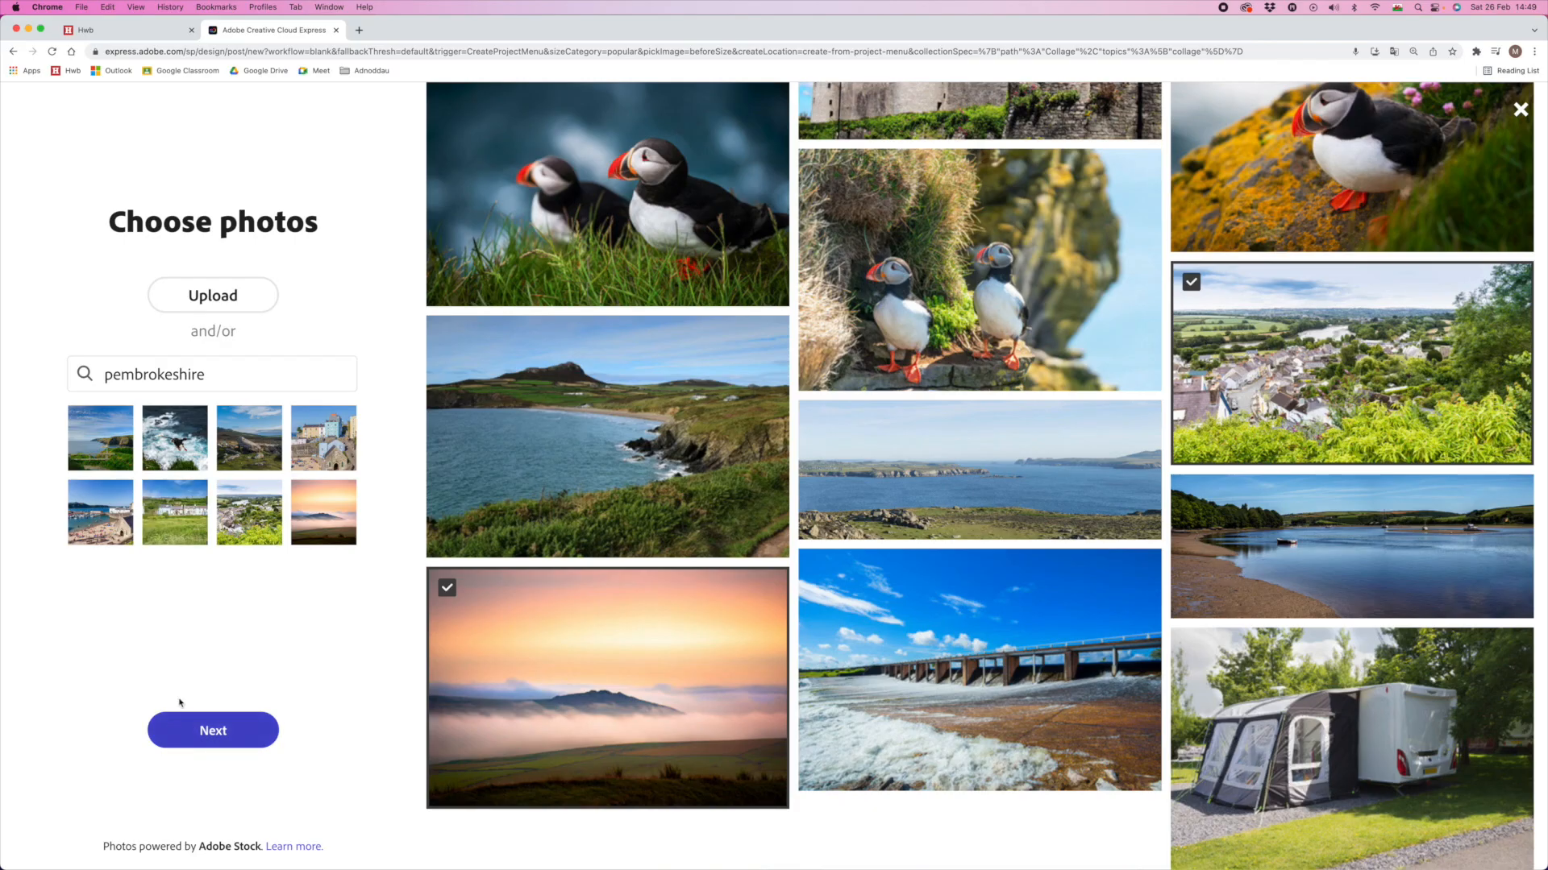
Step: Create the collage from the selected photos in the standard Widescreen 16:9 size and dismiss the template suggestions
click(203, 723)
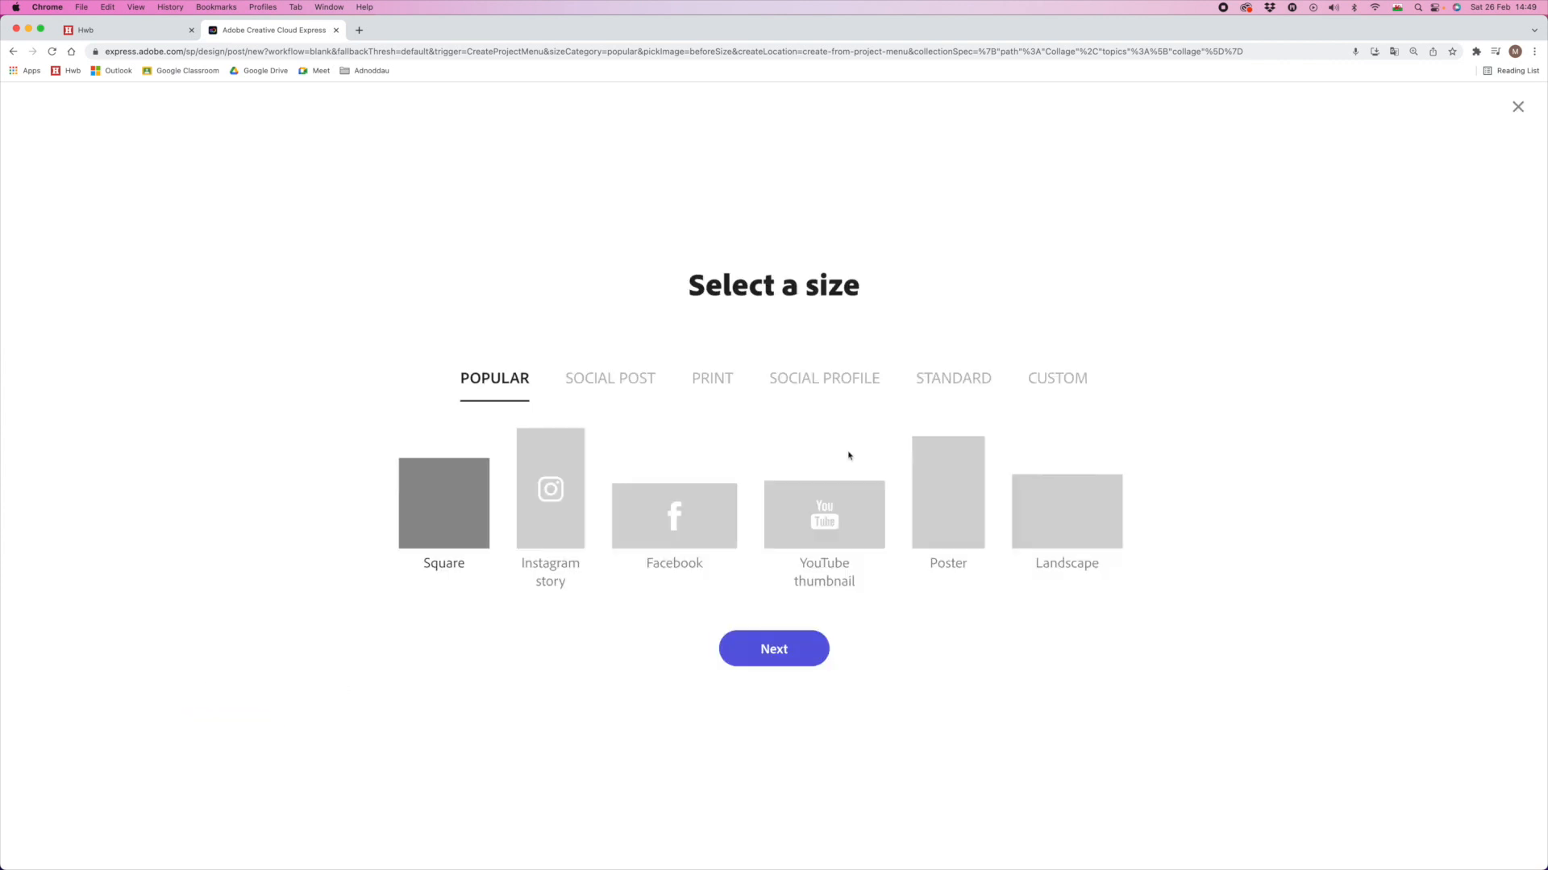
click(951, 379)
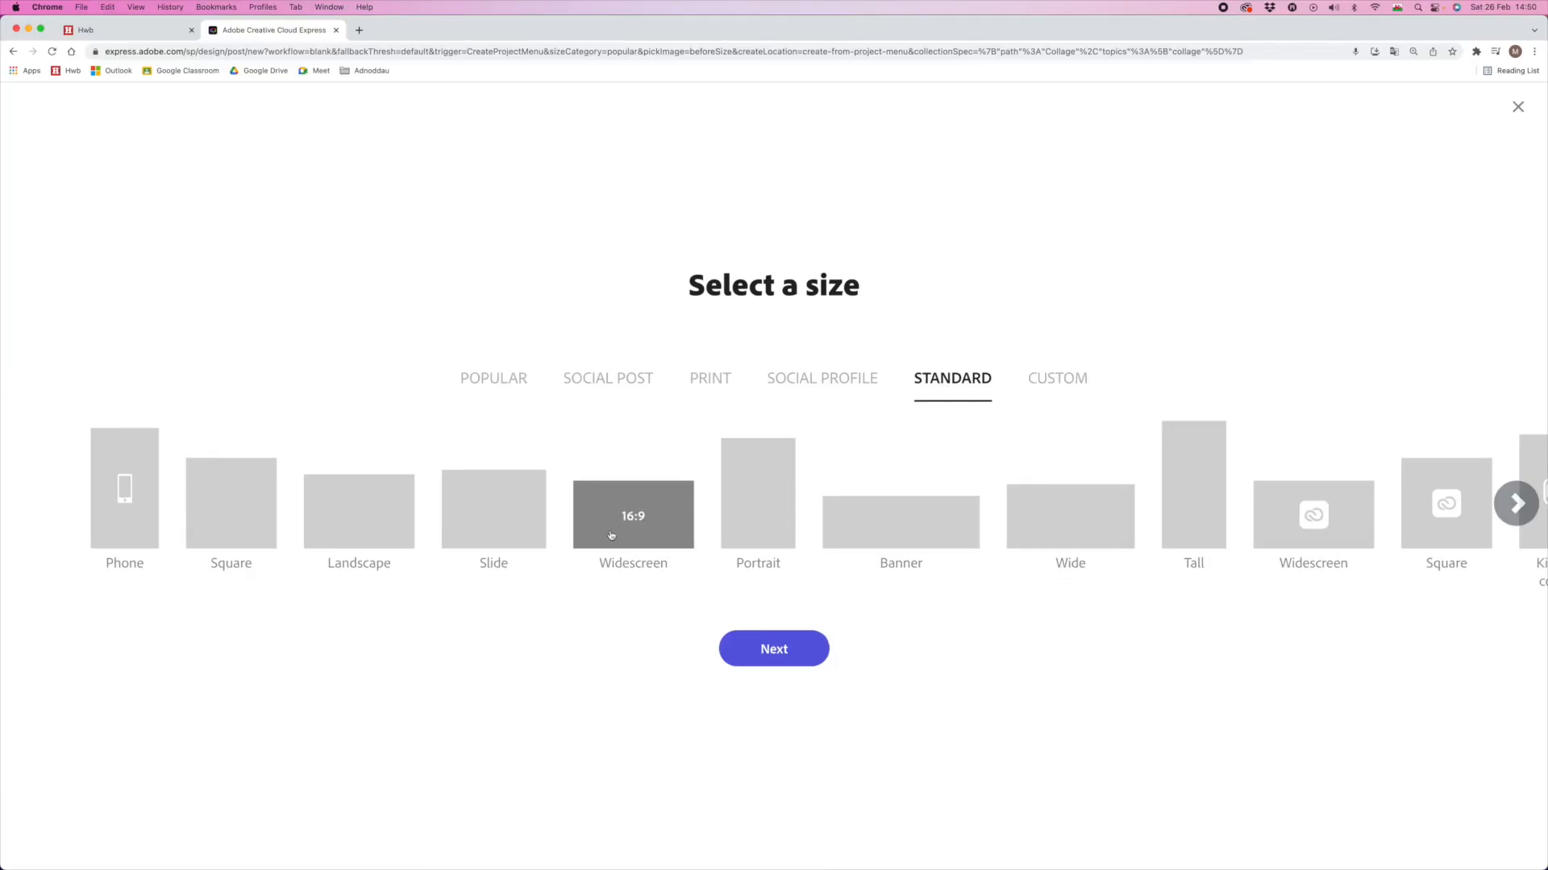
click(796, 659)
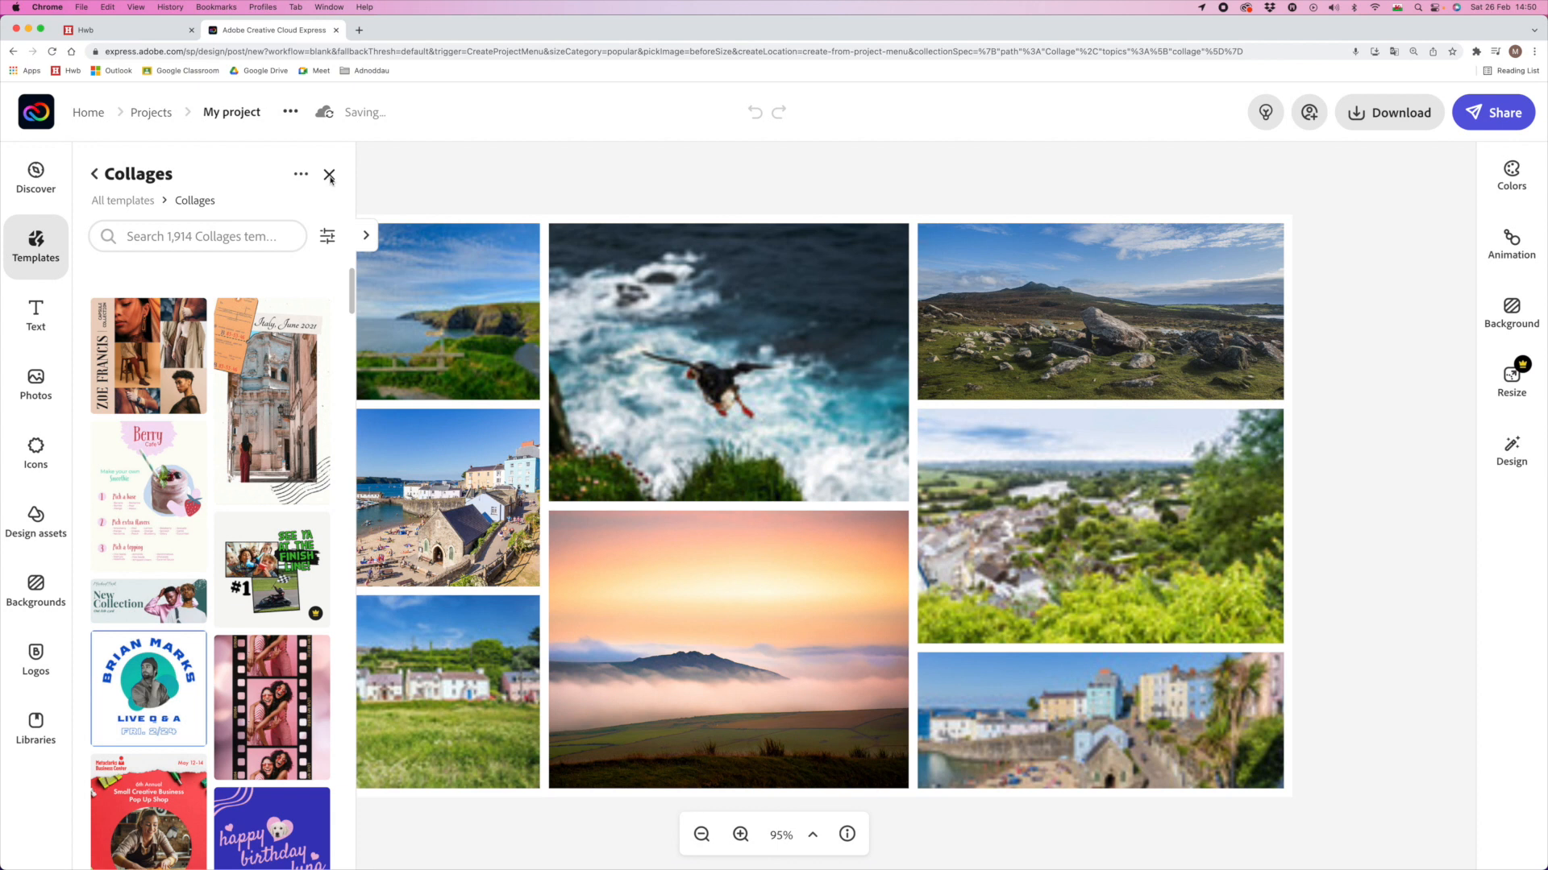
click(329, 176)
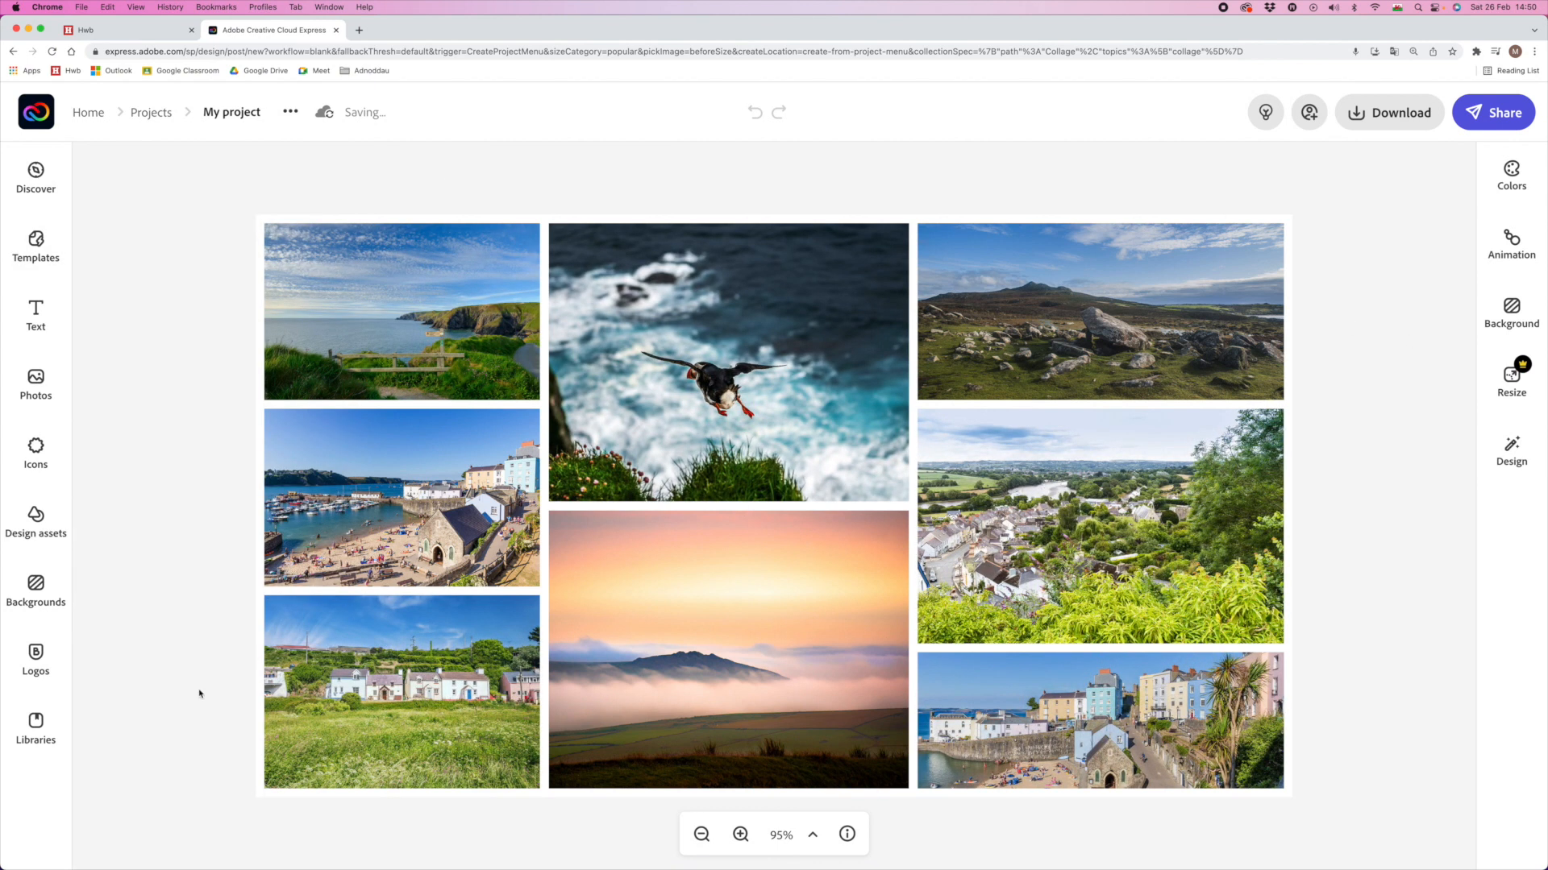
Step: Find a solid rectangle icon, add it to the collage and enlarge it into a wide band across the middle
click(35, 452)
text(arrow)
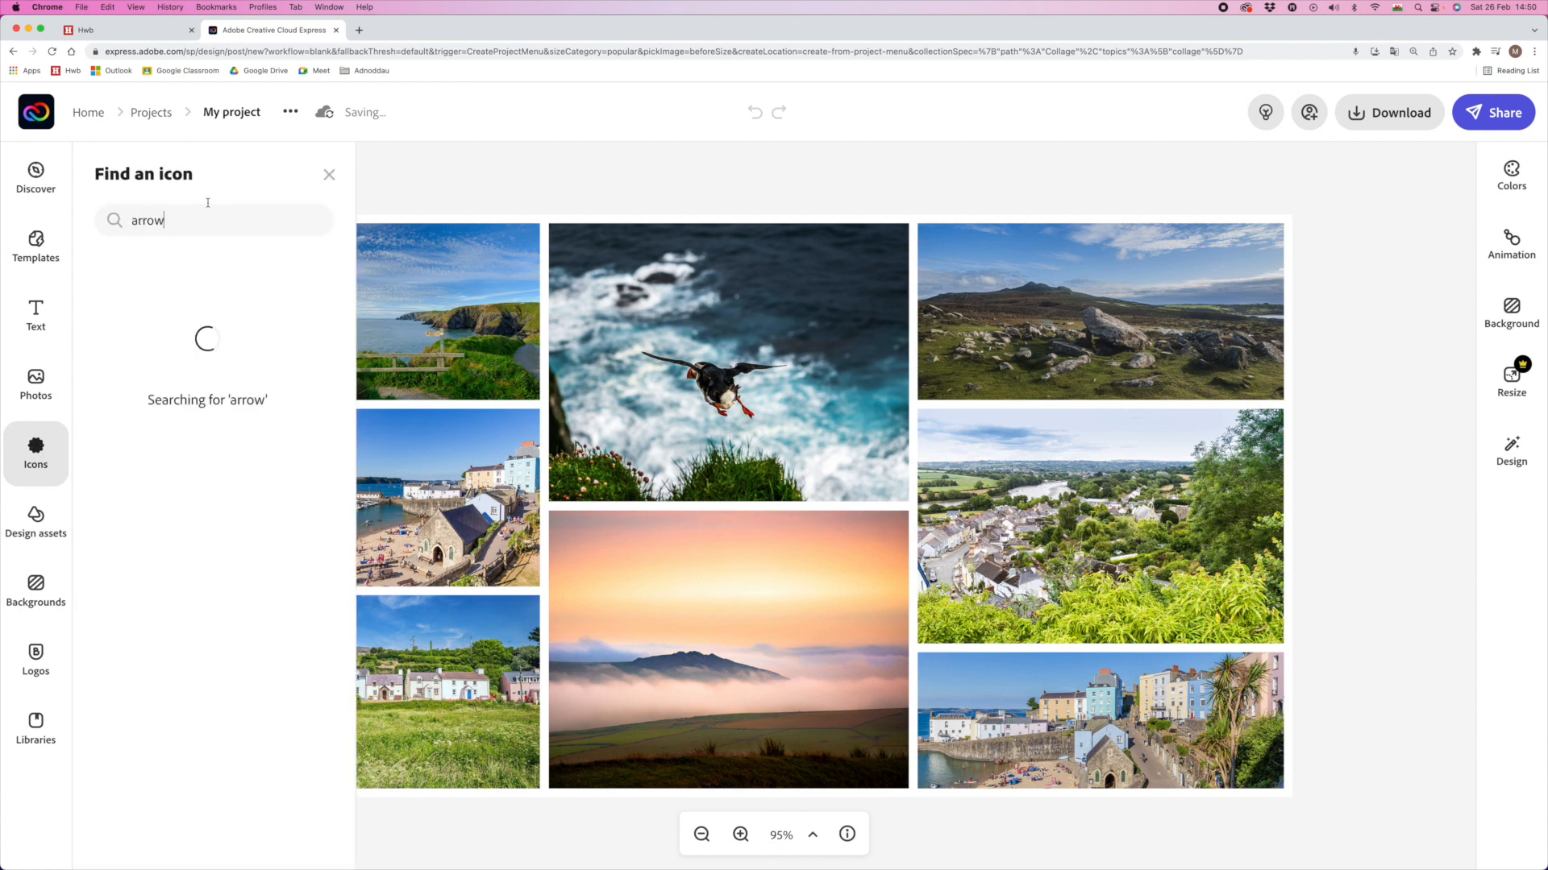
key(Return)
text(r)
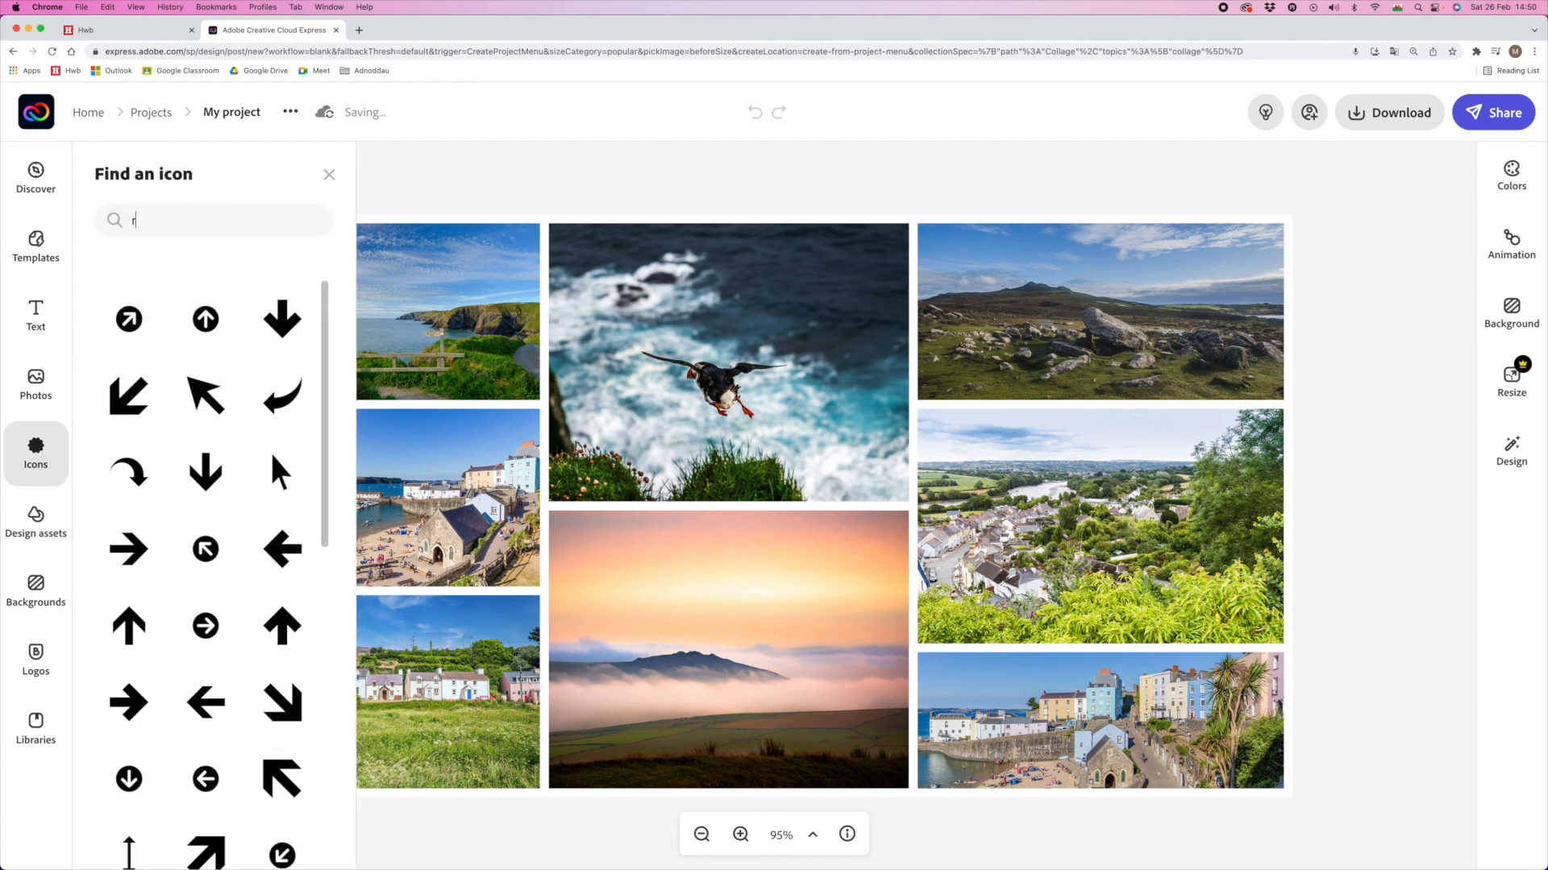
text(ectangle)
key(Return)
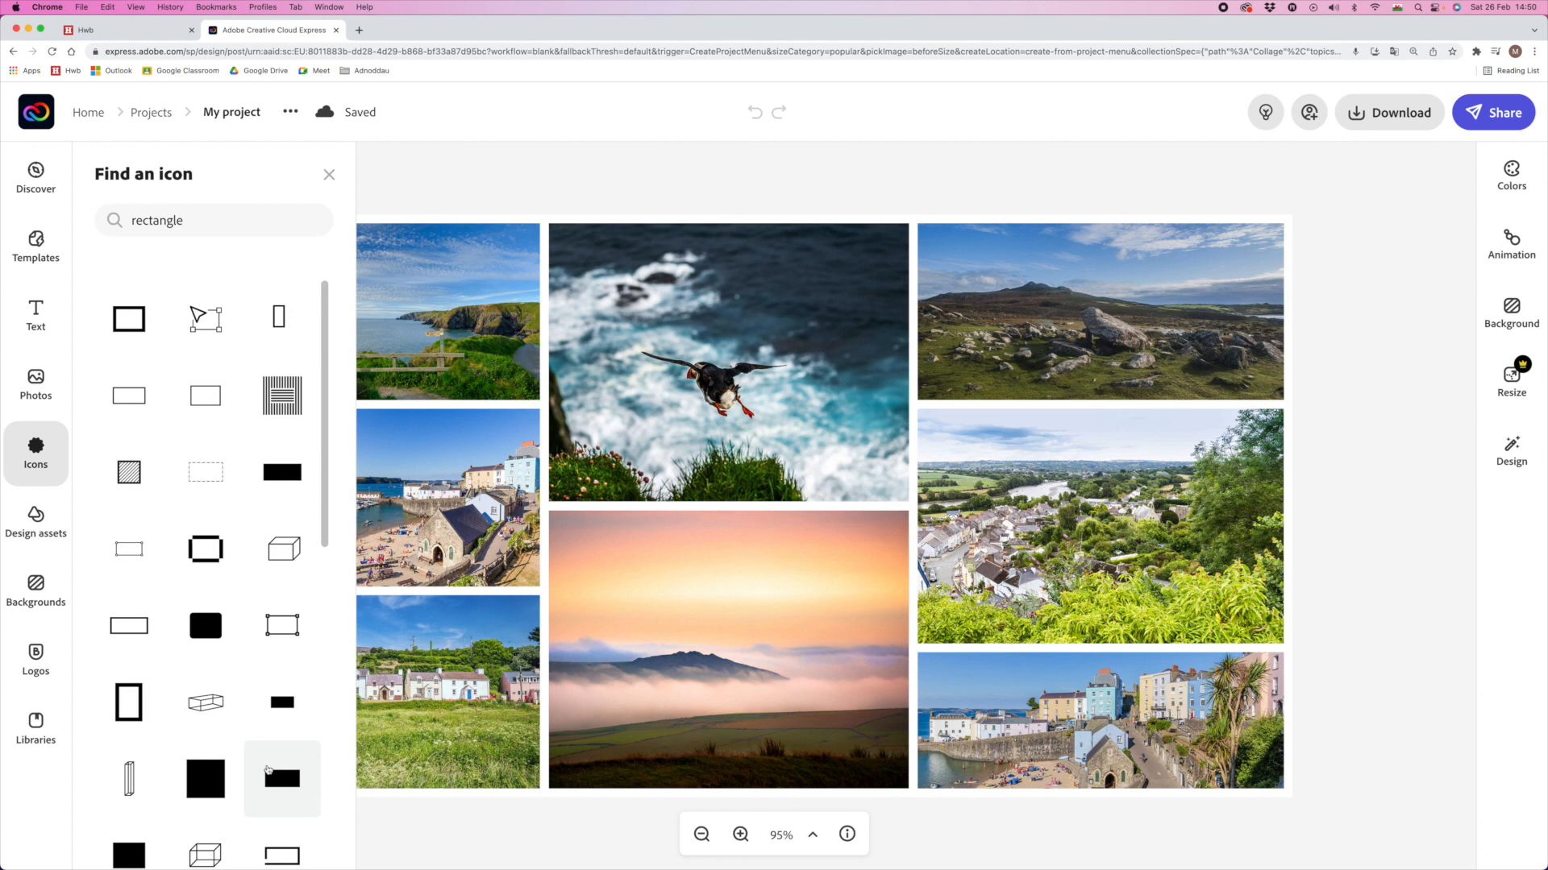
click(282, 778)
click(701, 835)
drag(850, 692, 1254, 621)
drag(781, 461, 781, 480)
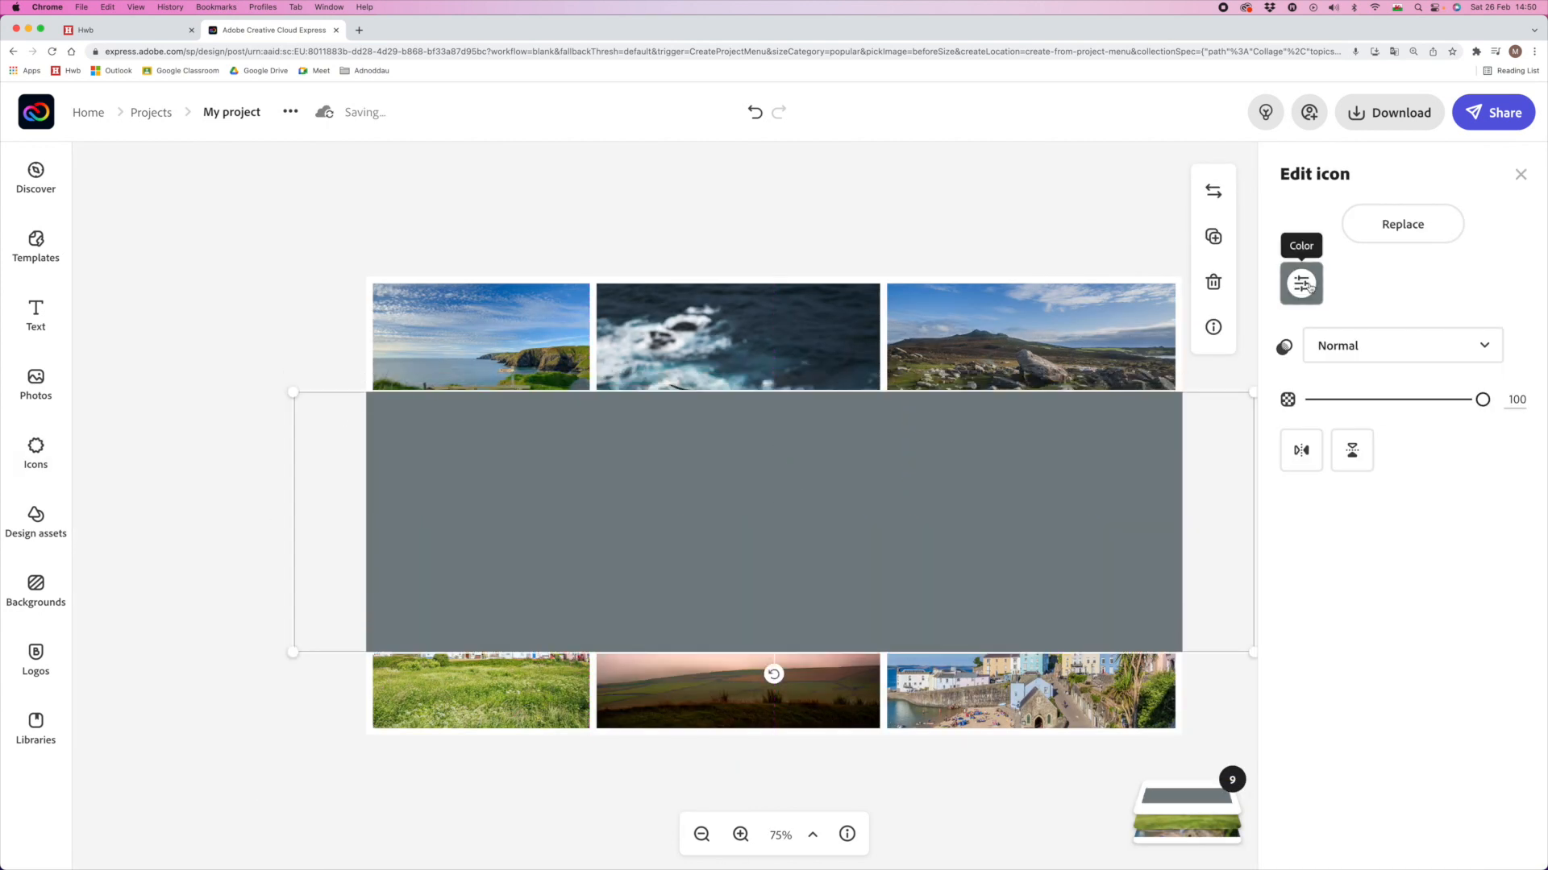
Step: Colour the rectangle black, lower its opacity so the photos show through, and make the band taller
click(1302, 284)
click(1314, 699)
click(1410, 282)
drag(1482, 400, 1409, 400)
drag(292, 392, 284, 353)
drag(284, 654, 453, 489)
Step: Place a yellow Welsh dragon icon at the left end of the dark band and a yellow Wales map icon at the right end
click(35, 452)
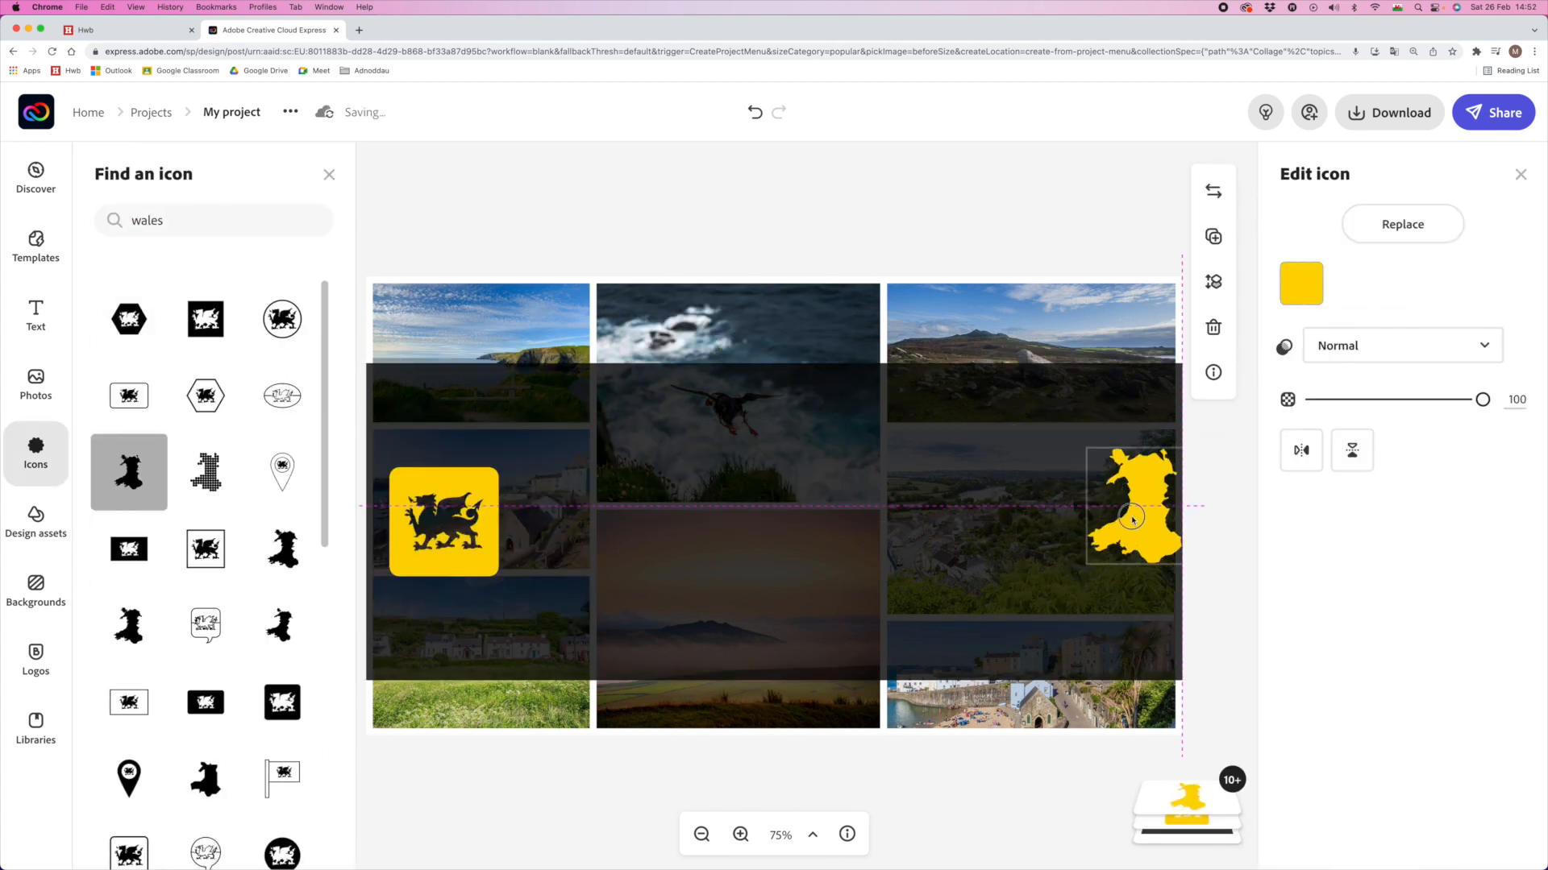
click(368, 339)
Step: Name the project "st david collage" and download it as a PNG
click(233, 113)
text(s)
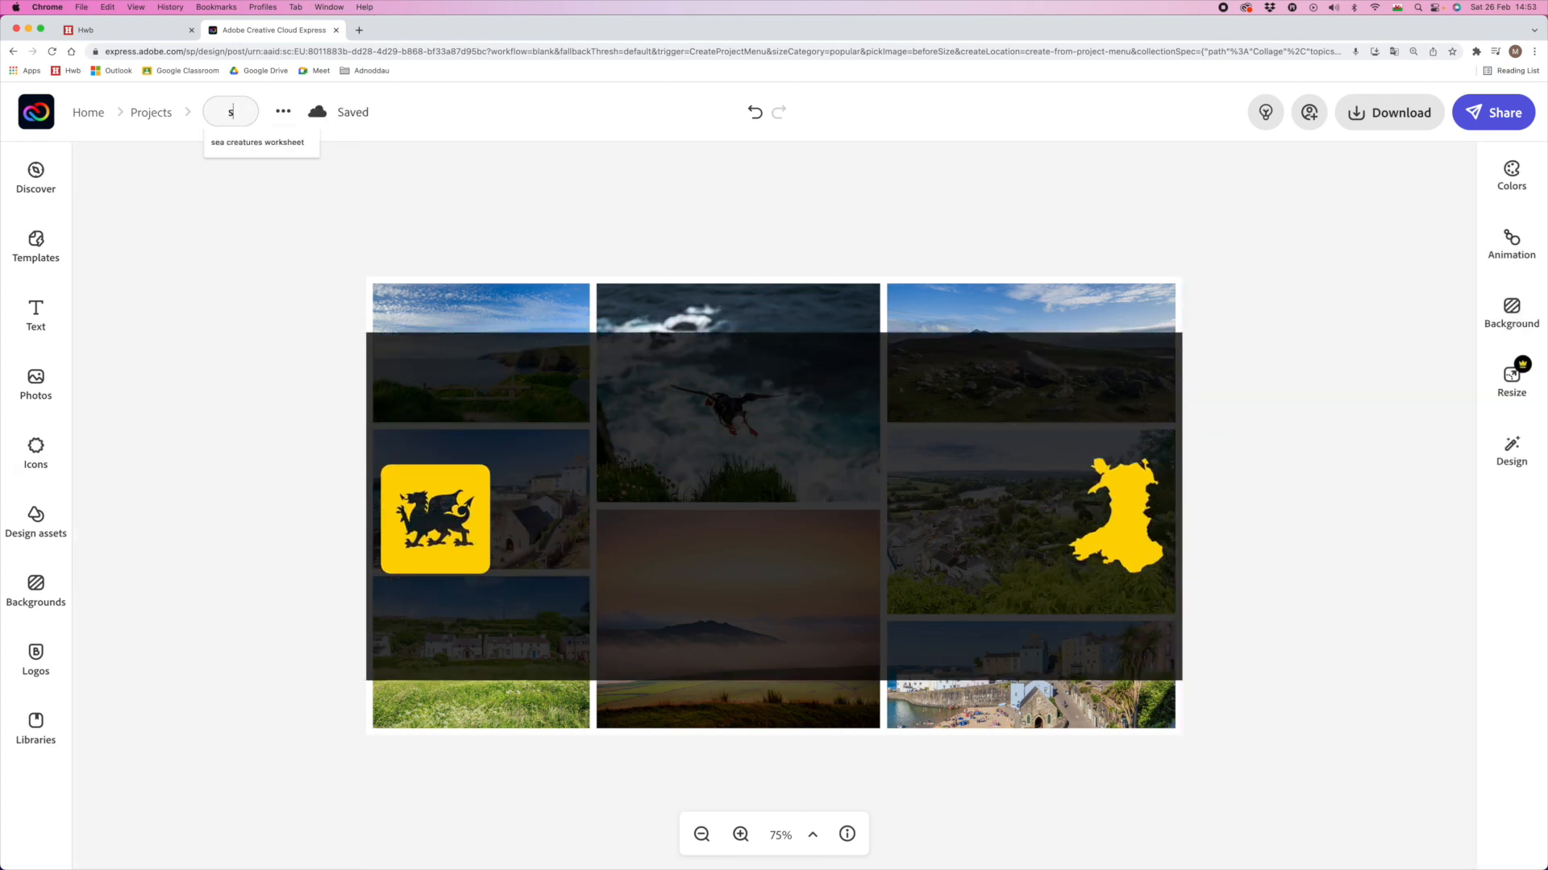
text(t david collage)
click(392, 220)
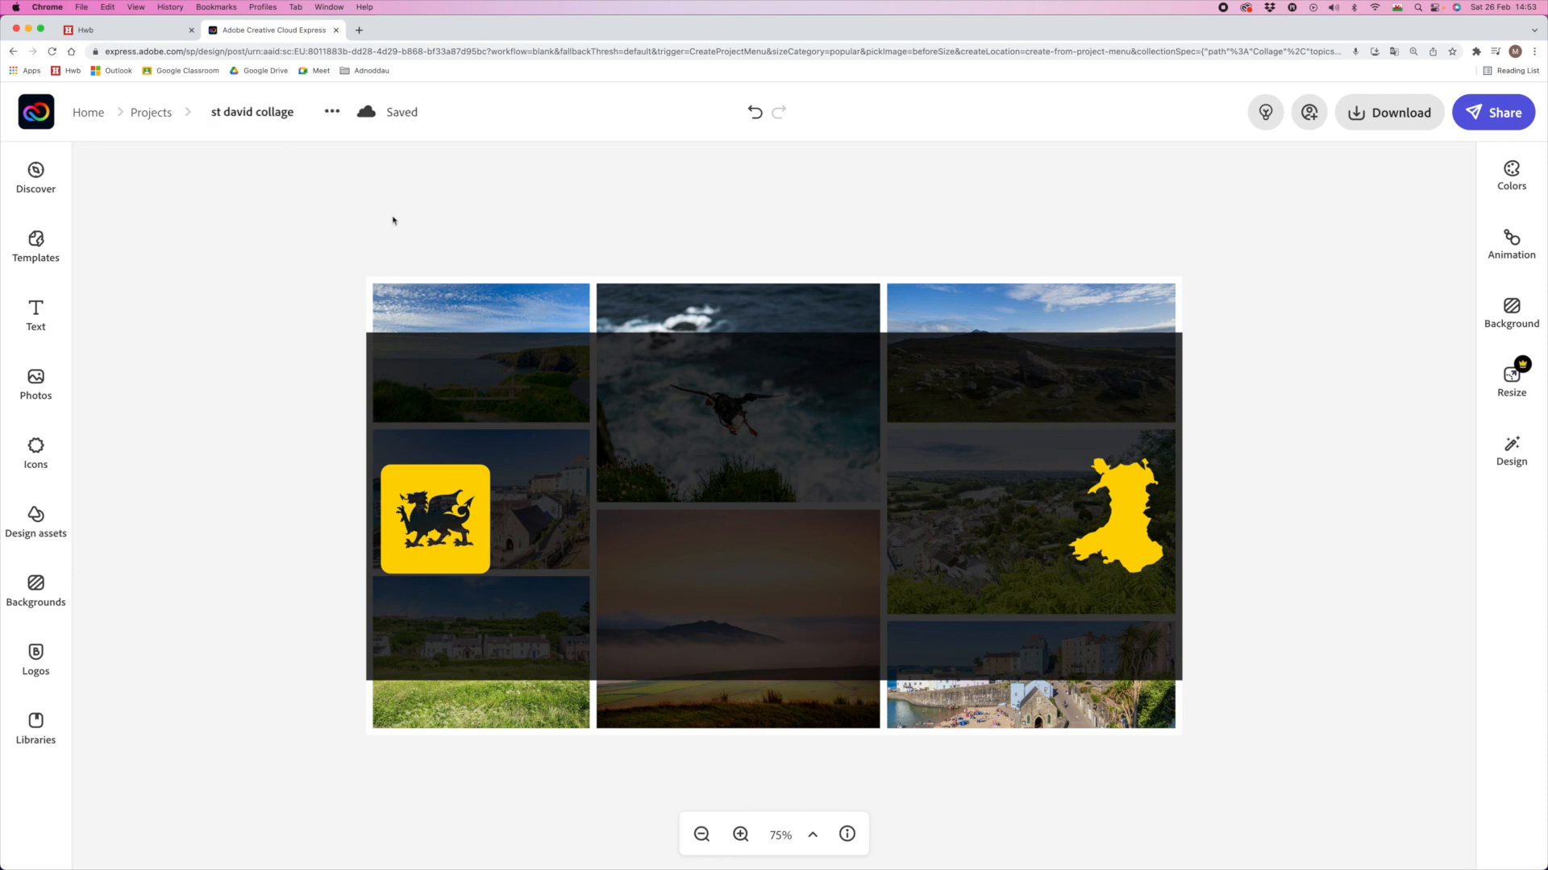
click(1404, 118)
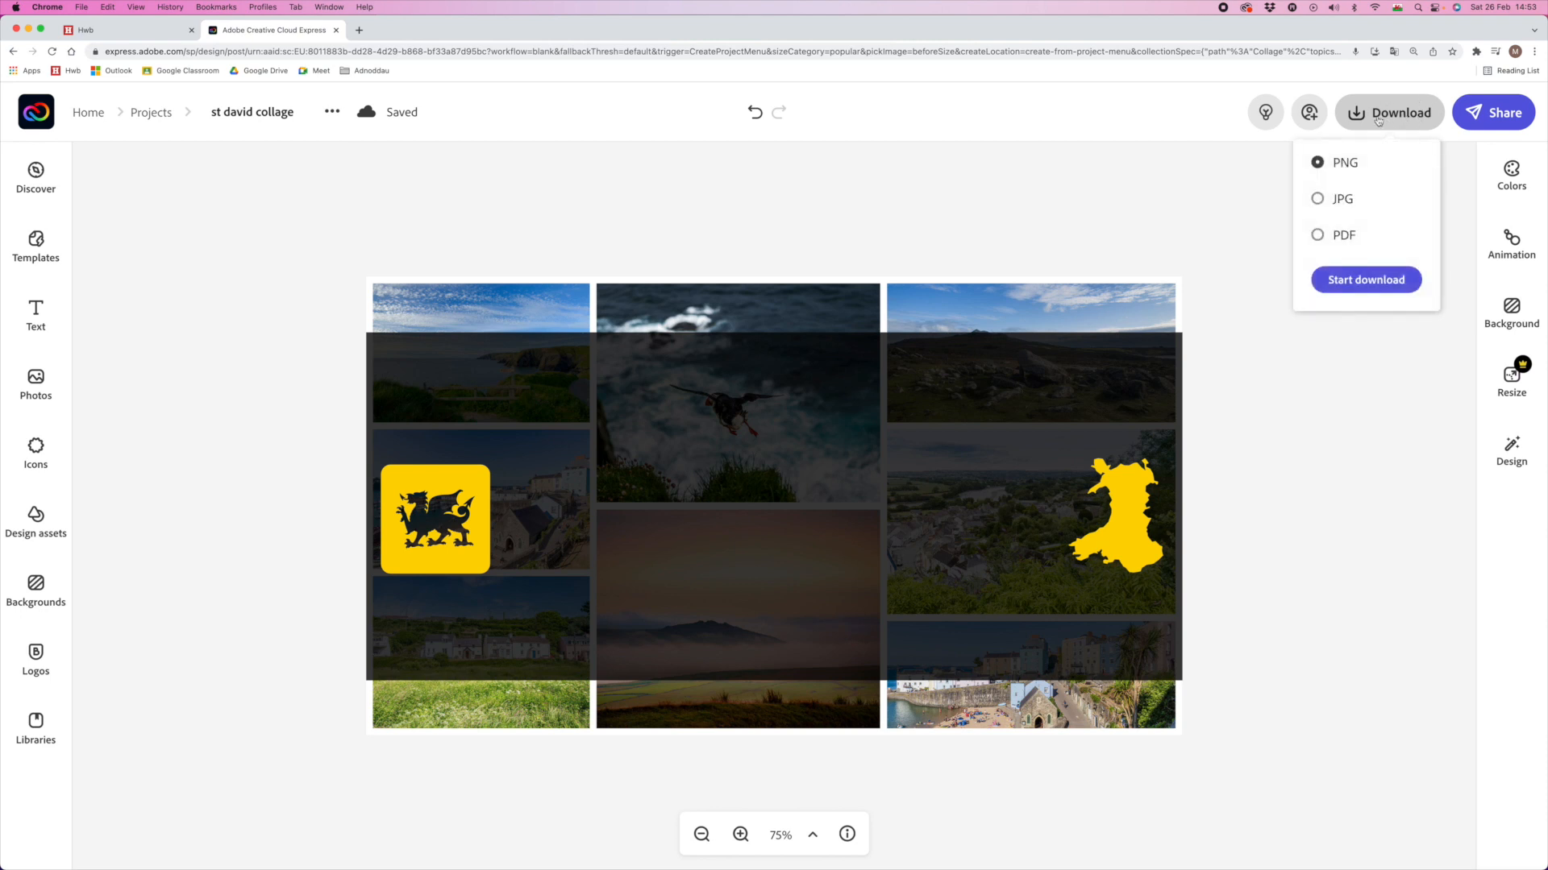
click(1383, 282)
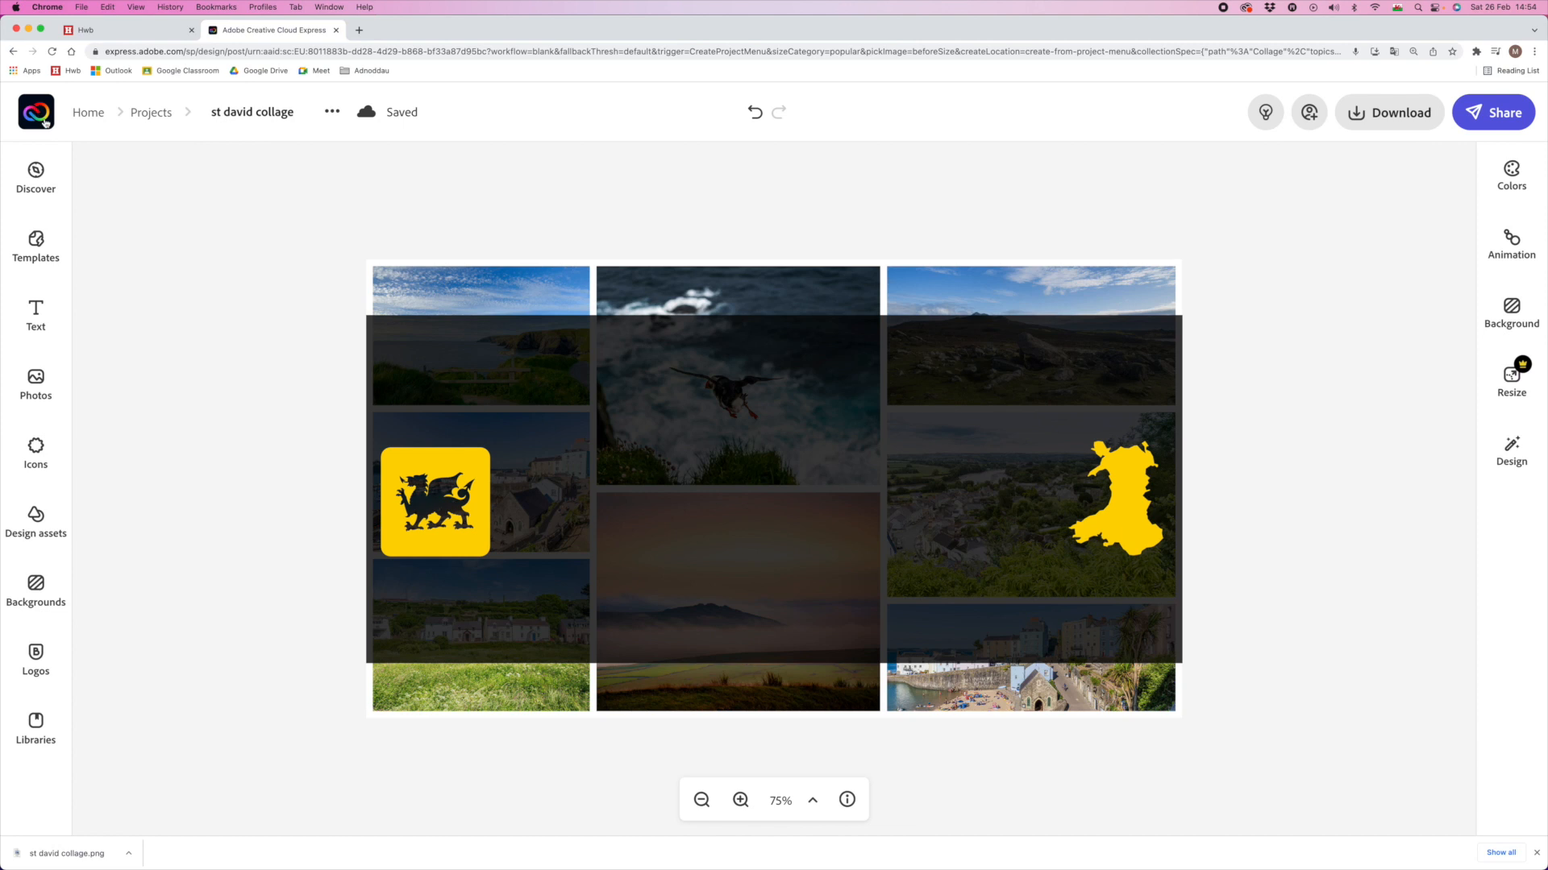
Step: Return to the home page and reopen the recent "Do the little things..." video project
click(30, 118)
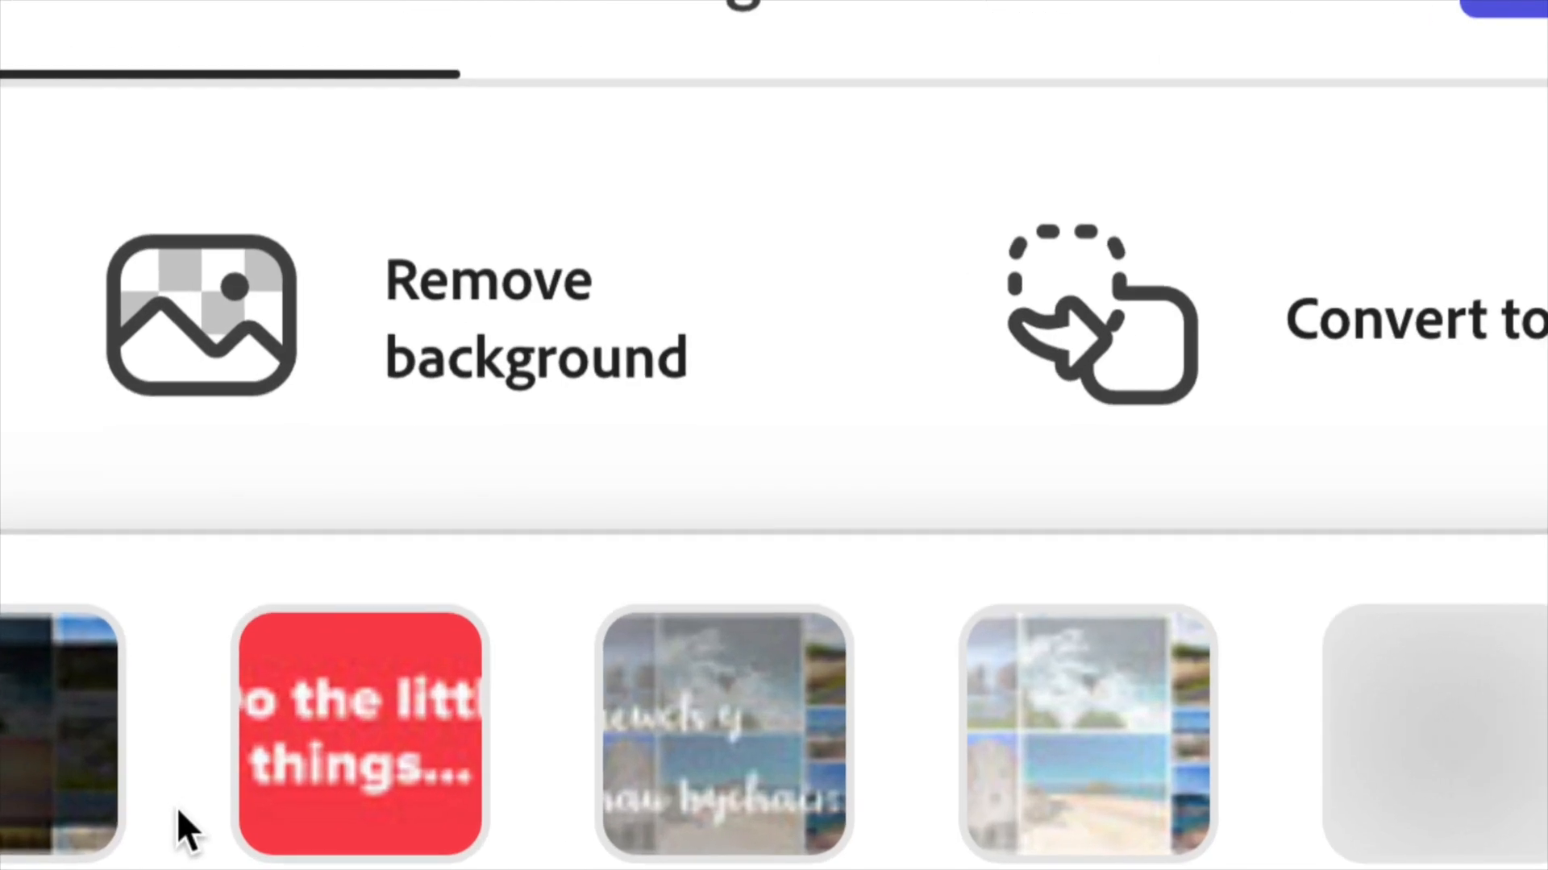
mouse_move(370, 754)
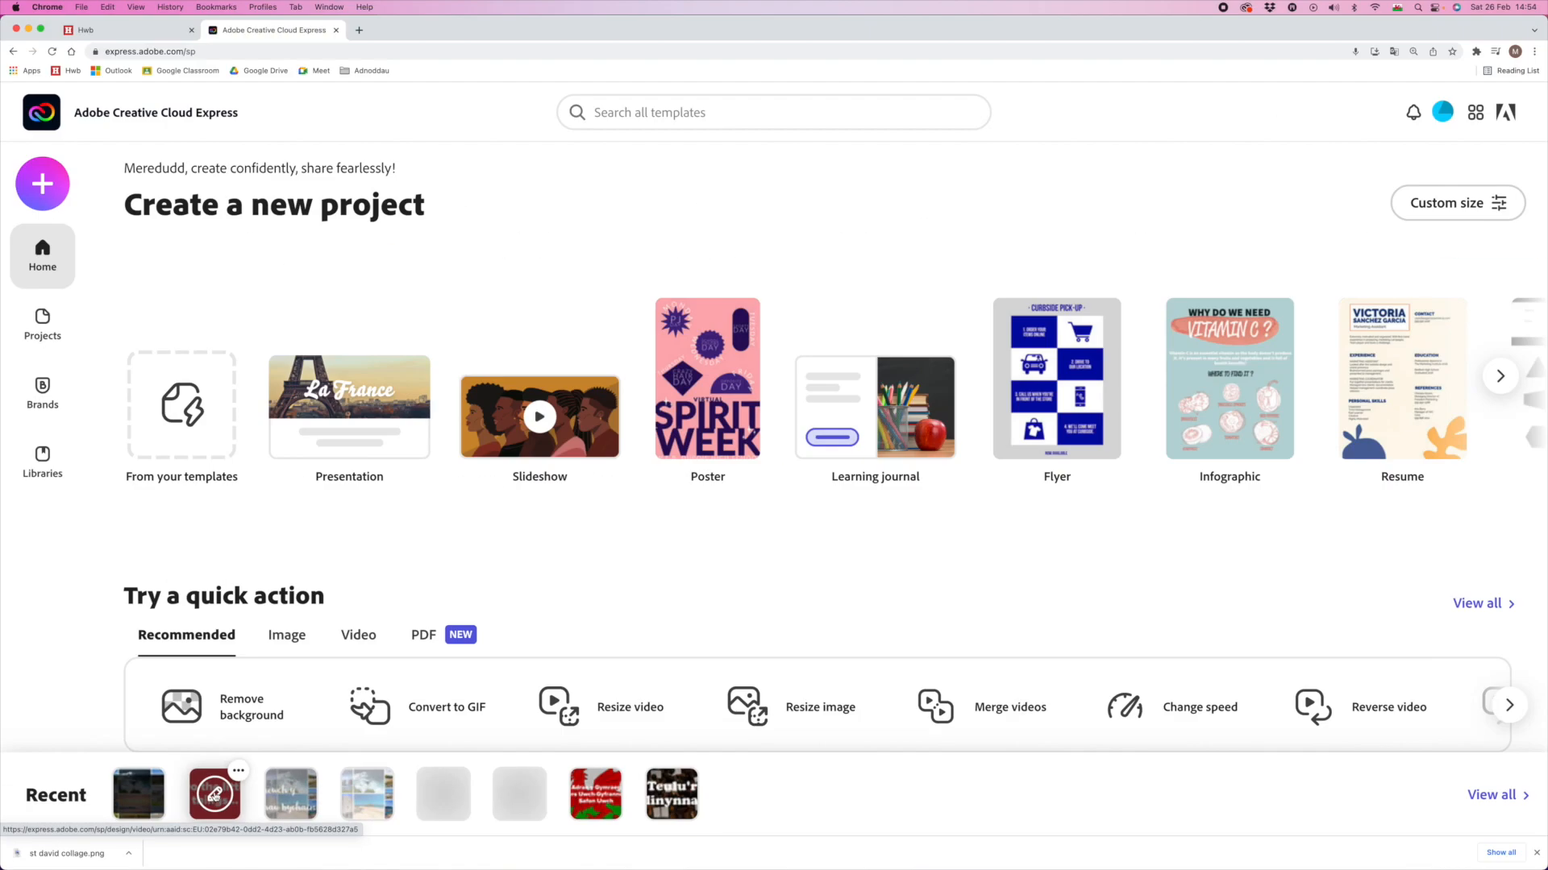
click(215, 794)
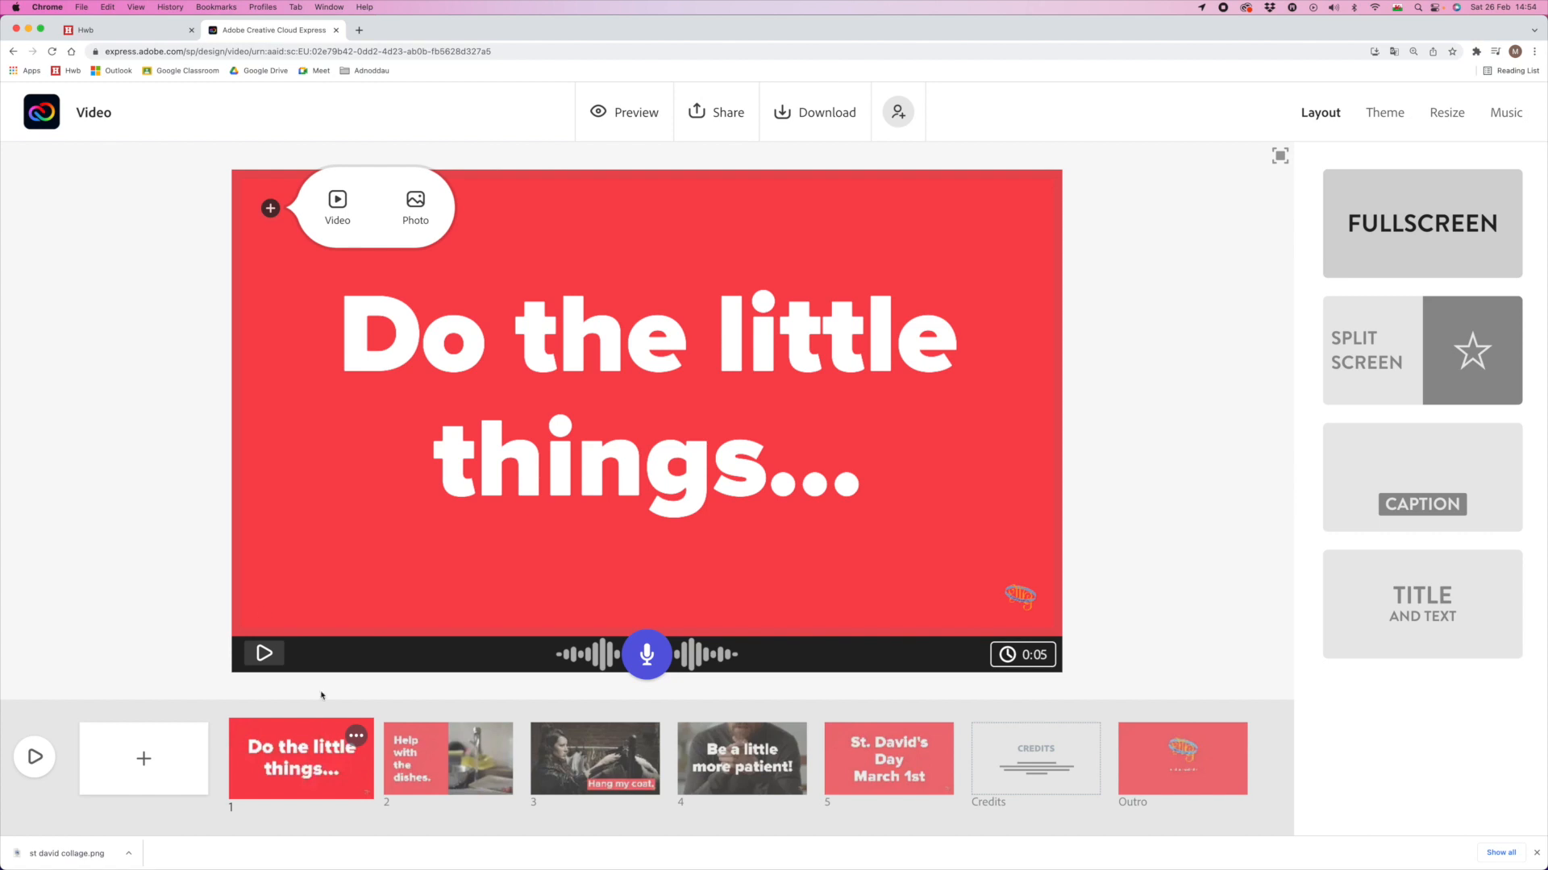
Step: Upload st david collage.png from Downloads as the background photo of the "Do the little things..." slide
click(415, 208)
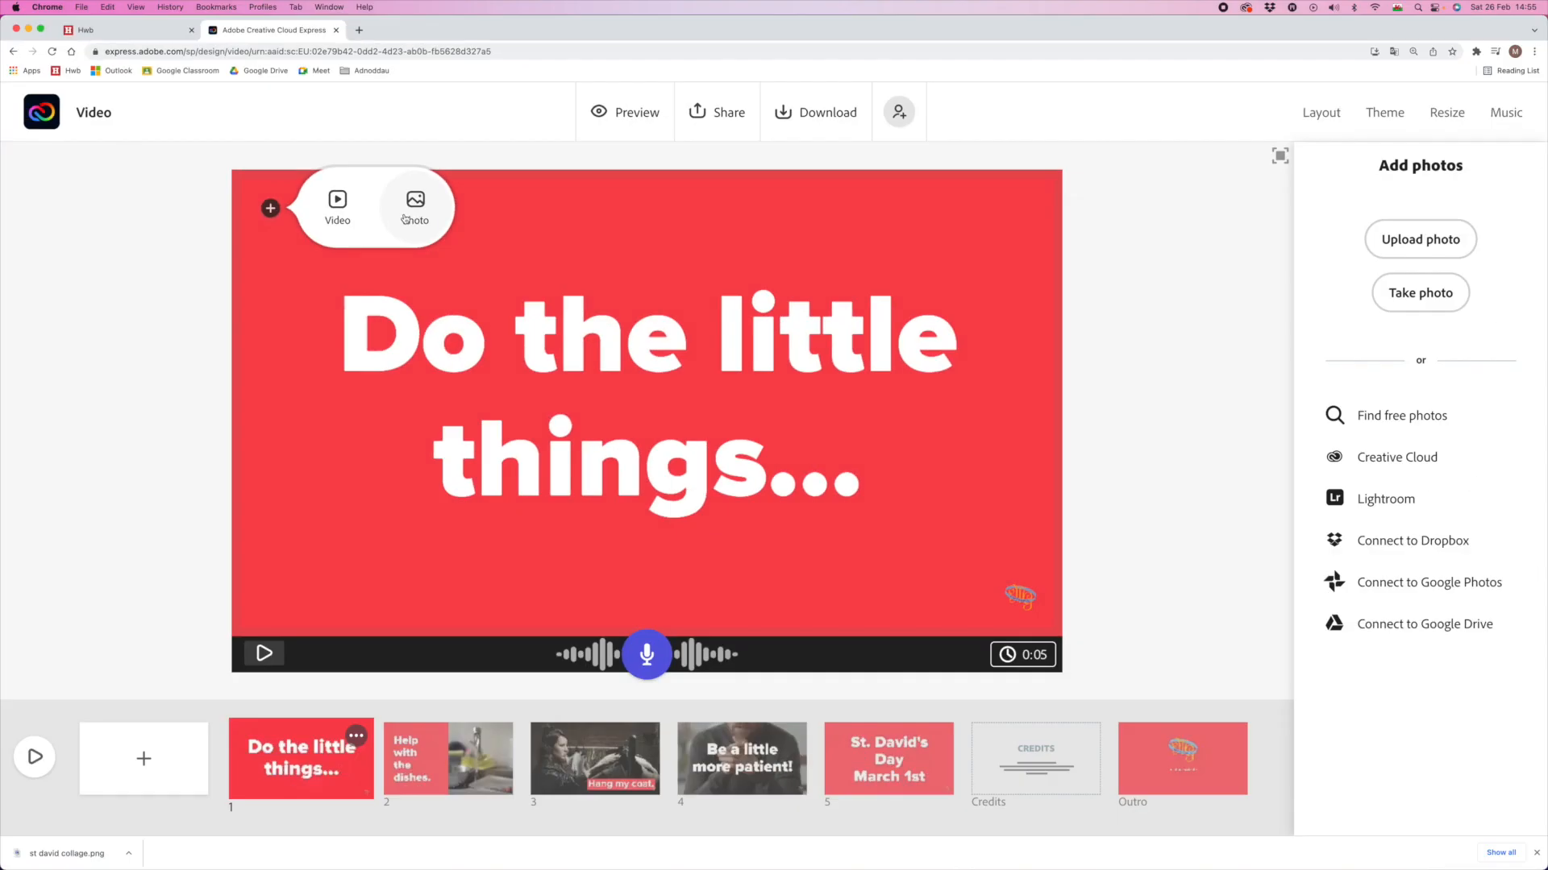
click(408, 216)
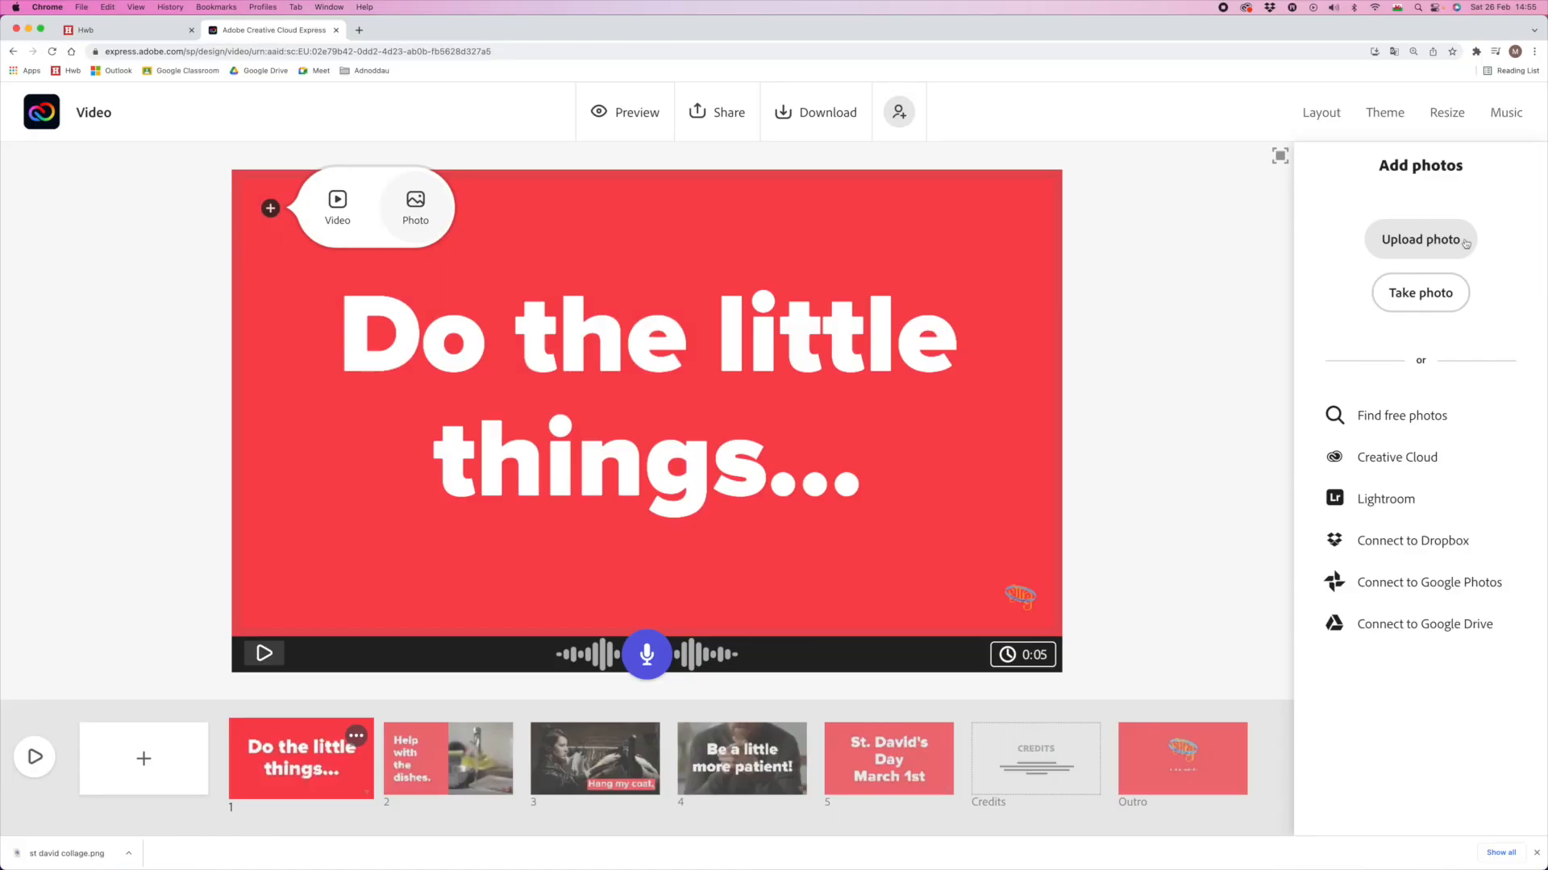
click(1443, 245)
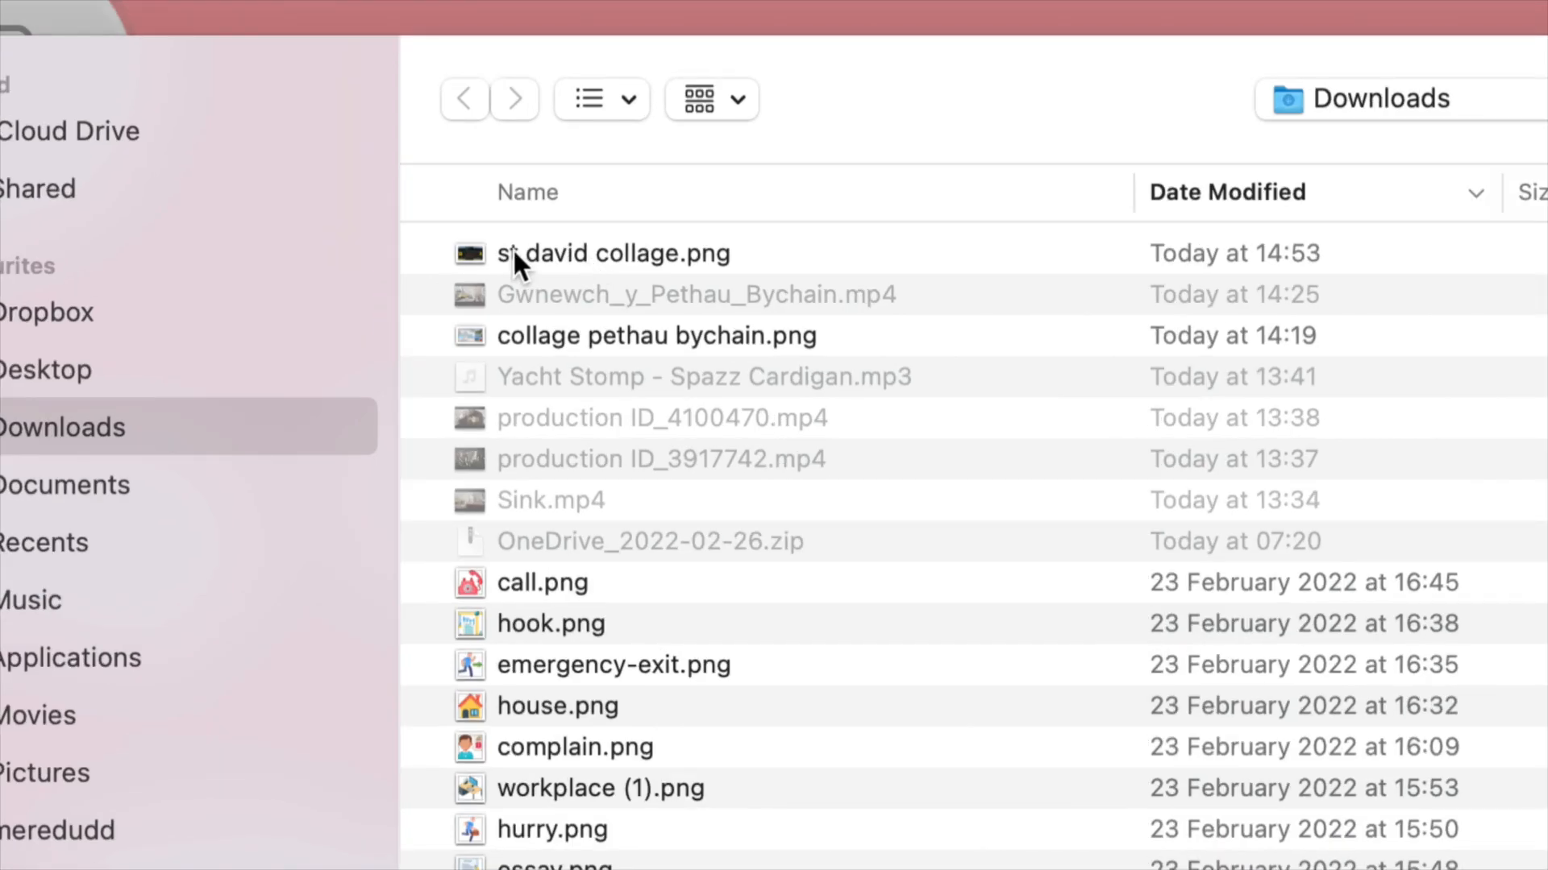
click(640, 257)
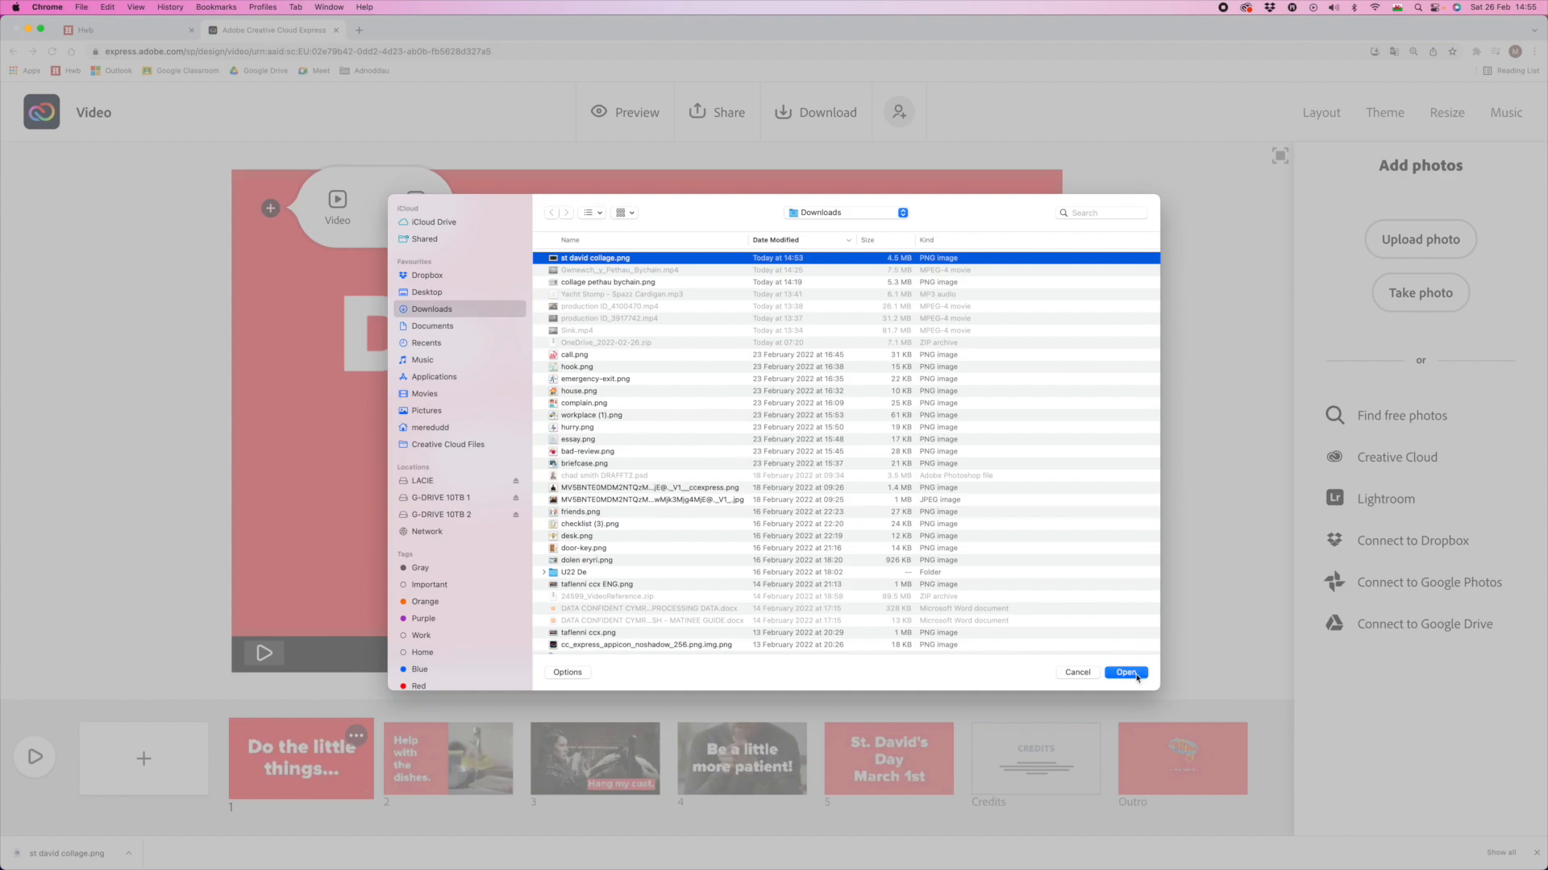
click(1136, 675)
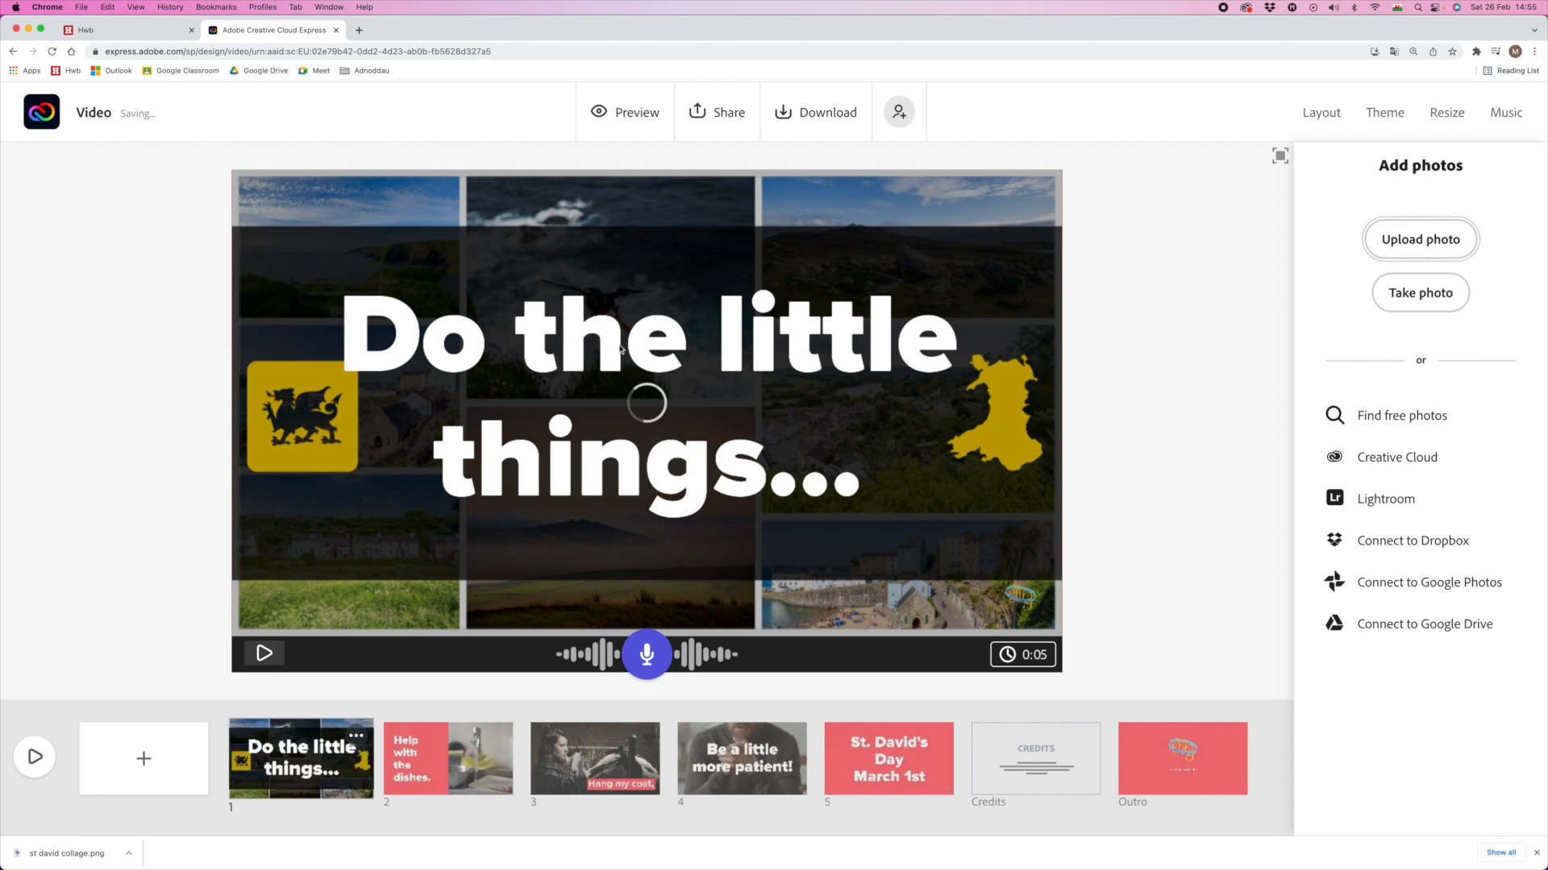
Step: Upload st david collage.png as the background photo of the "St. David's Day March 1st" slide
click(888, 757)
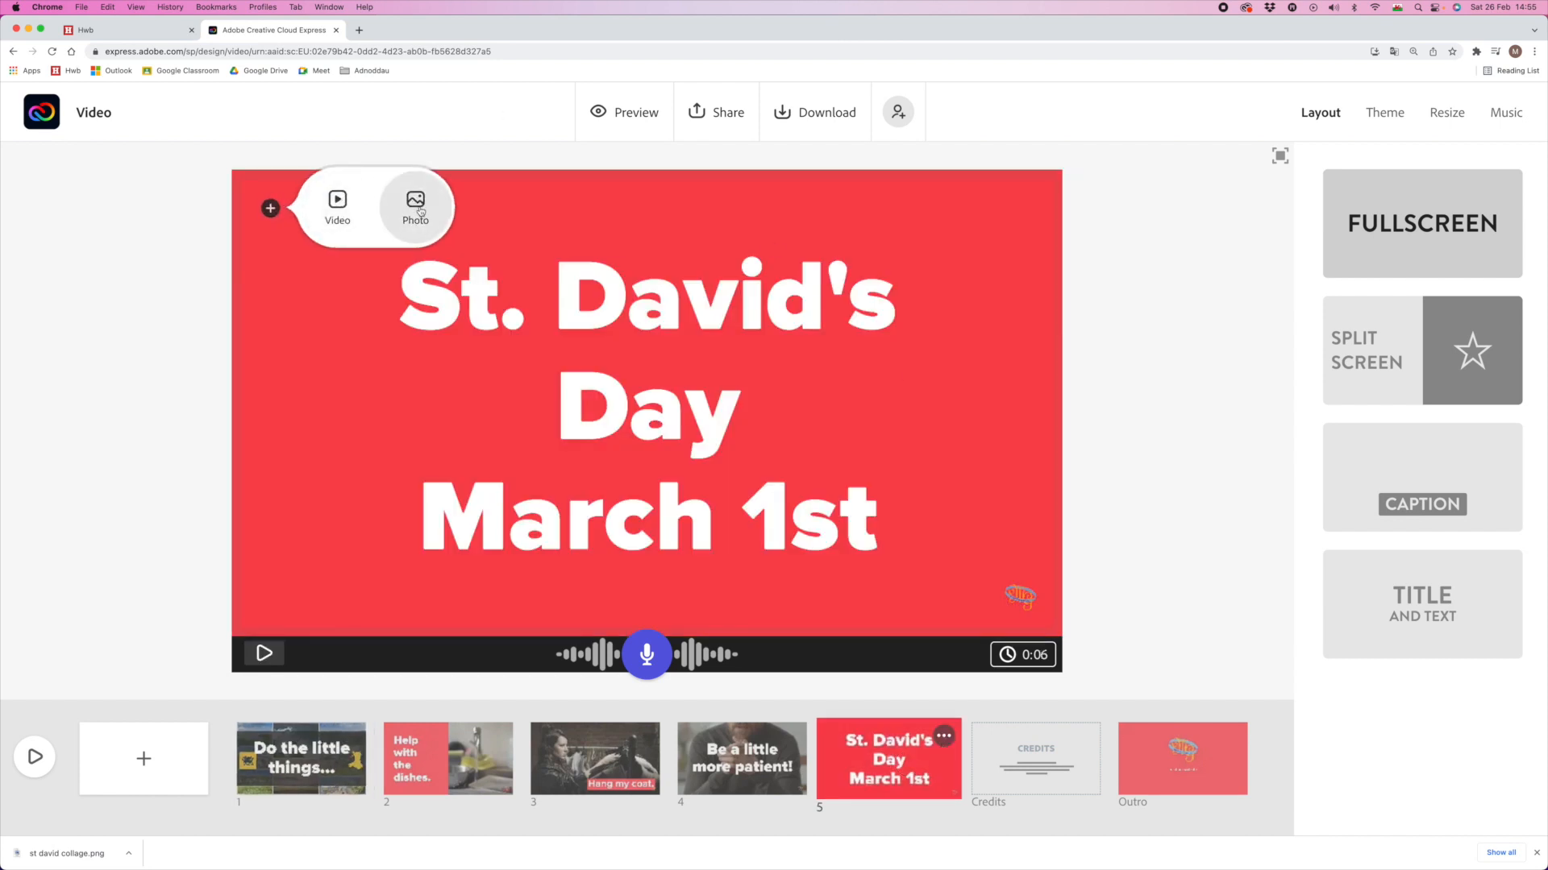
click(425, 207)
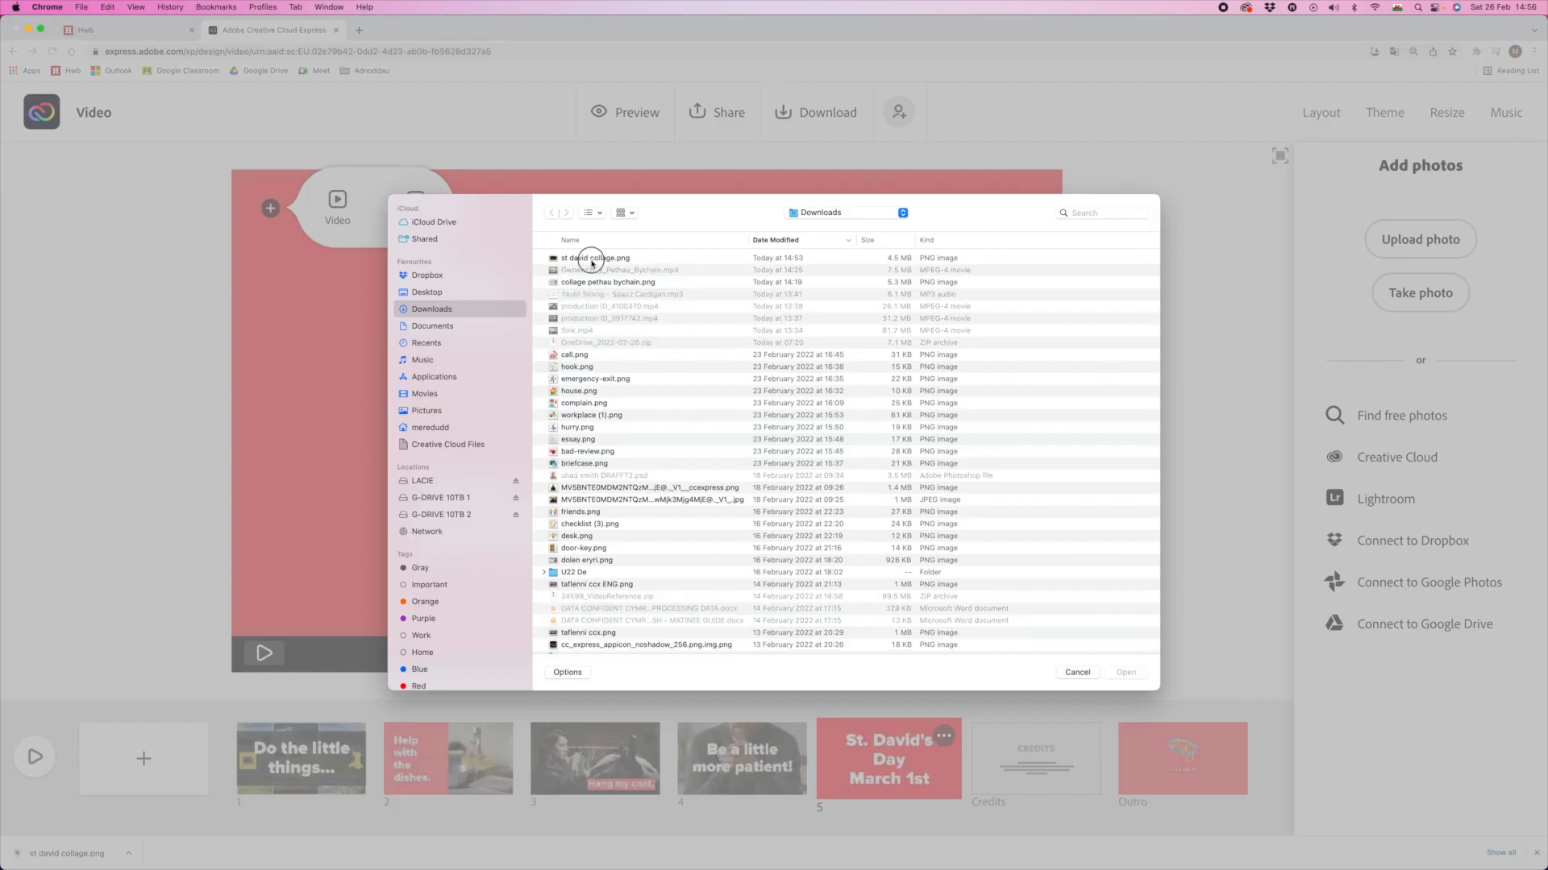
double_click(591, 259)
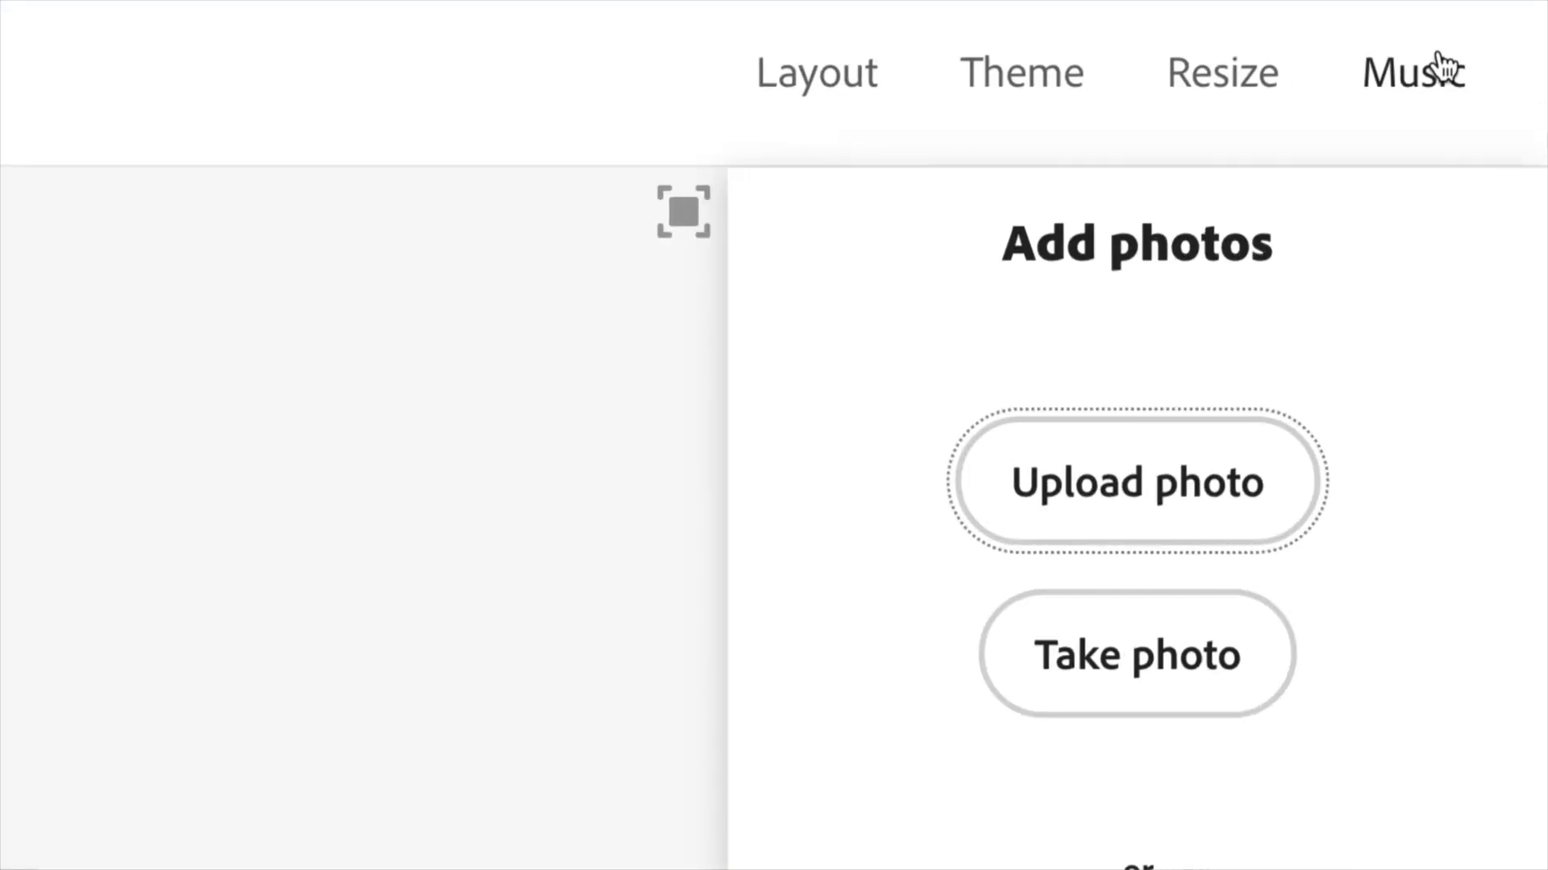
Step: Open the video's music options and look through the built-in tracks grouped by mood
click(1518, 119)
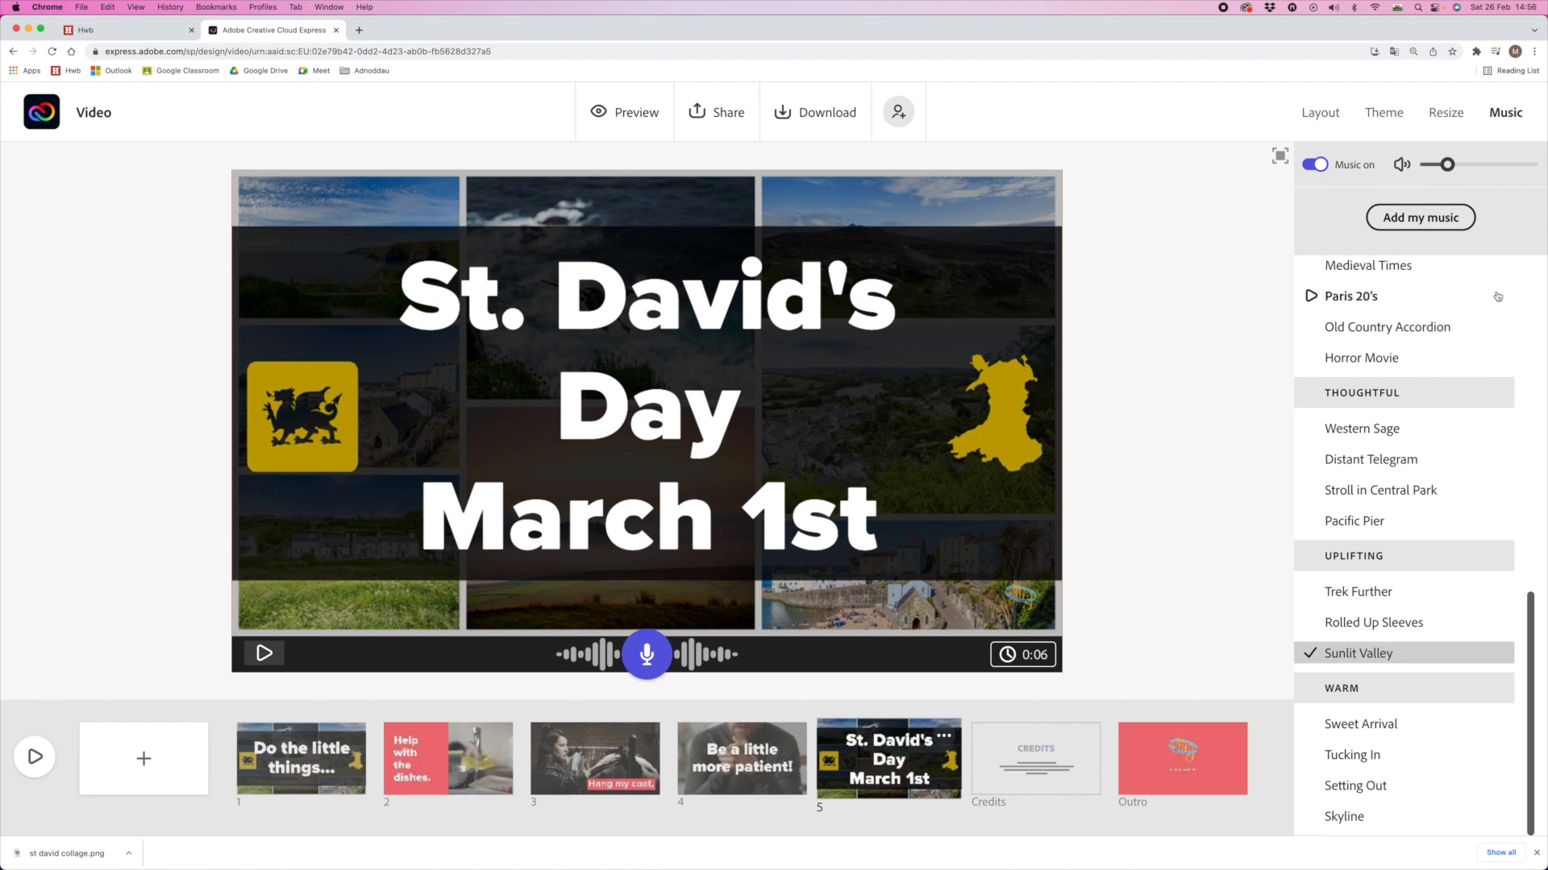
scroll(1465, 546, up, 1)
scroll(1465, 545, up, 15)
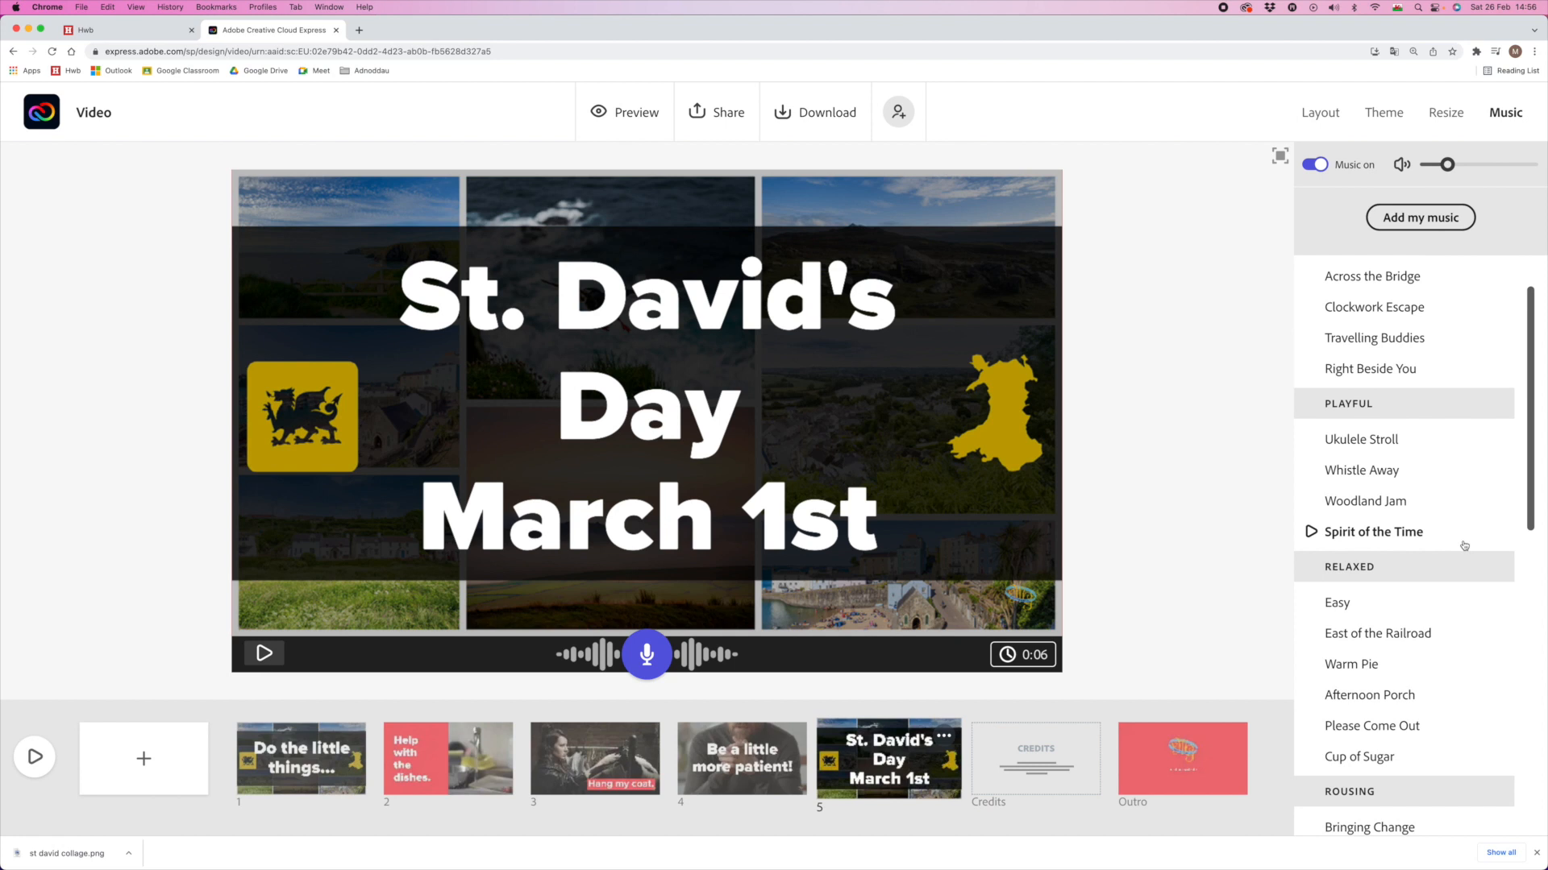
scroll(1460, 528, up, 2)
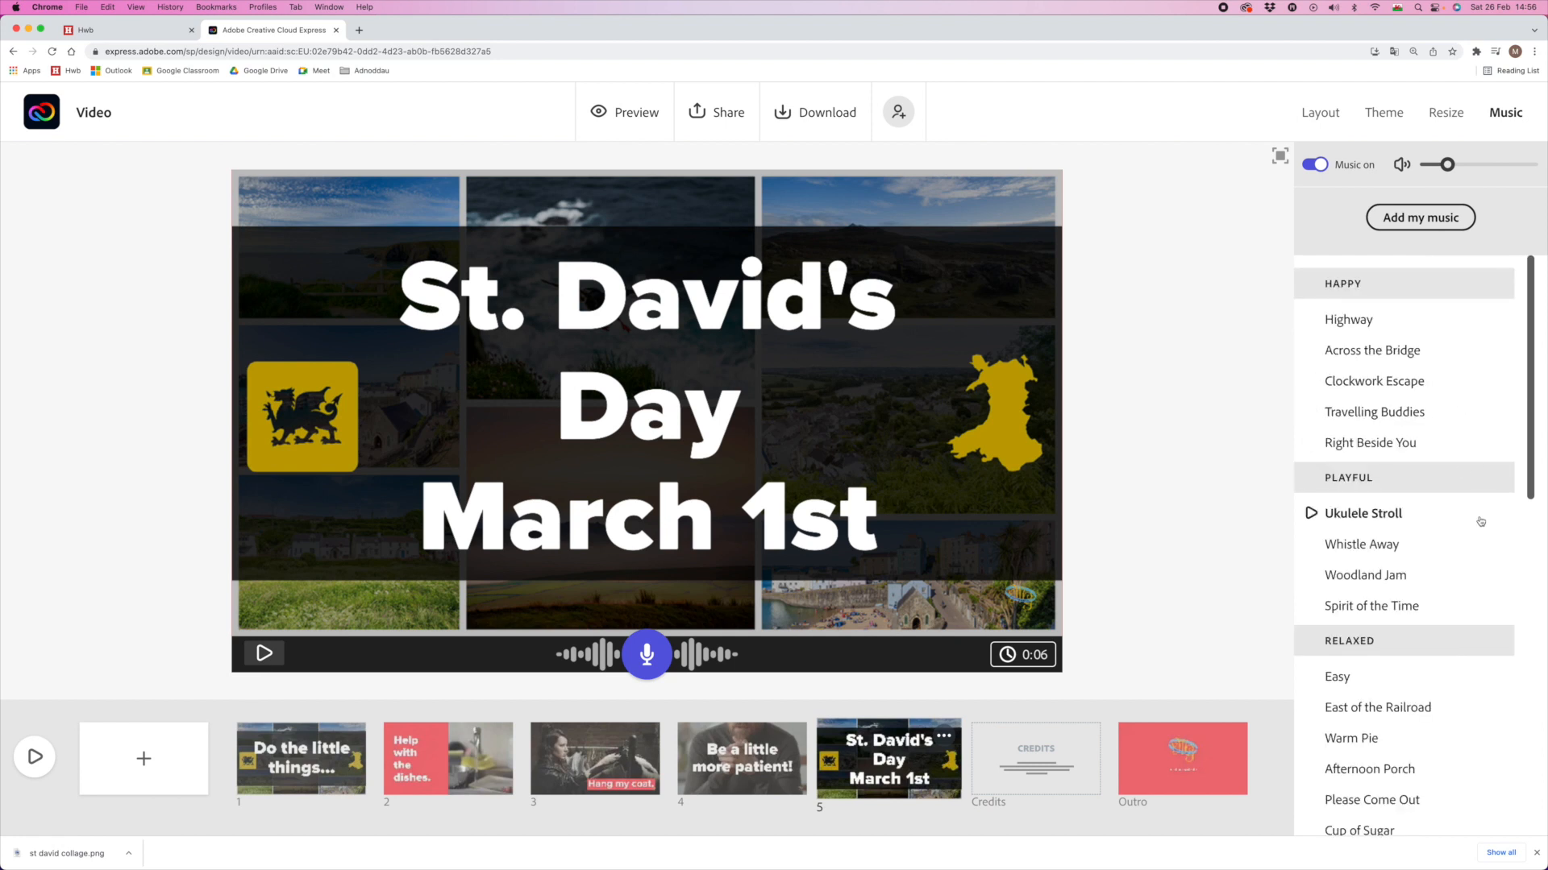
scroll(1467, 584, down, 2)
scroll(1467, 584, down, 10)
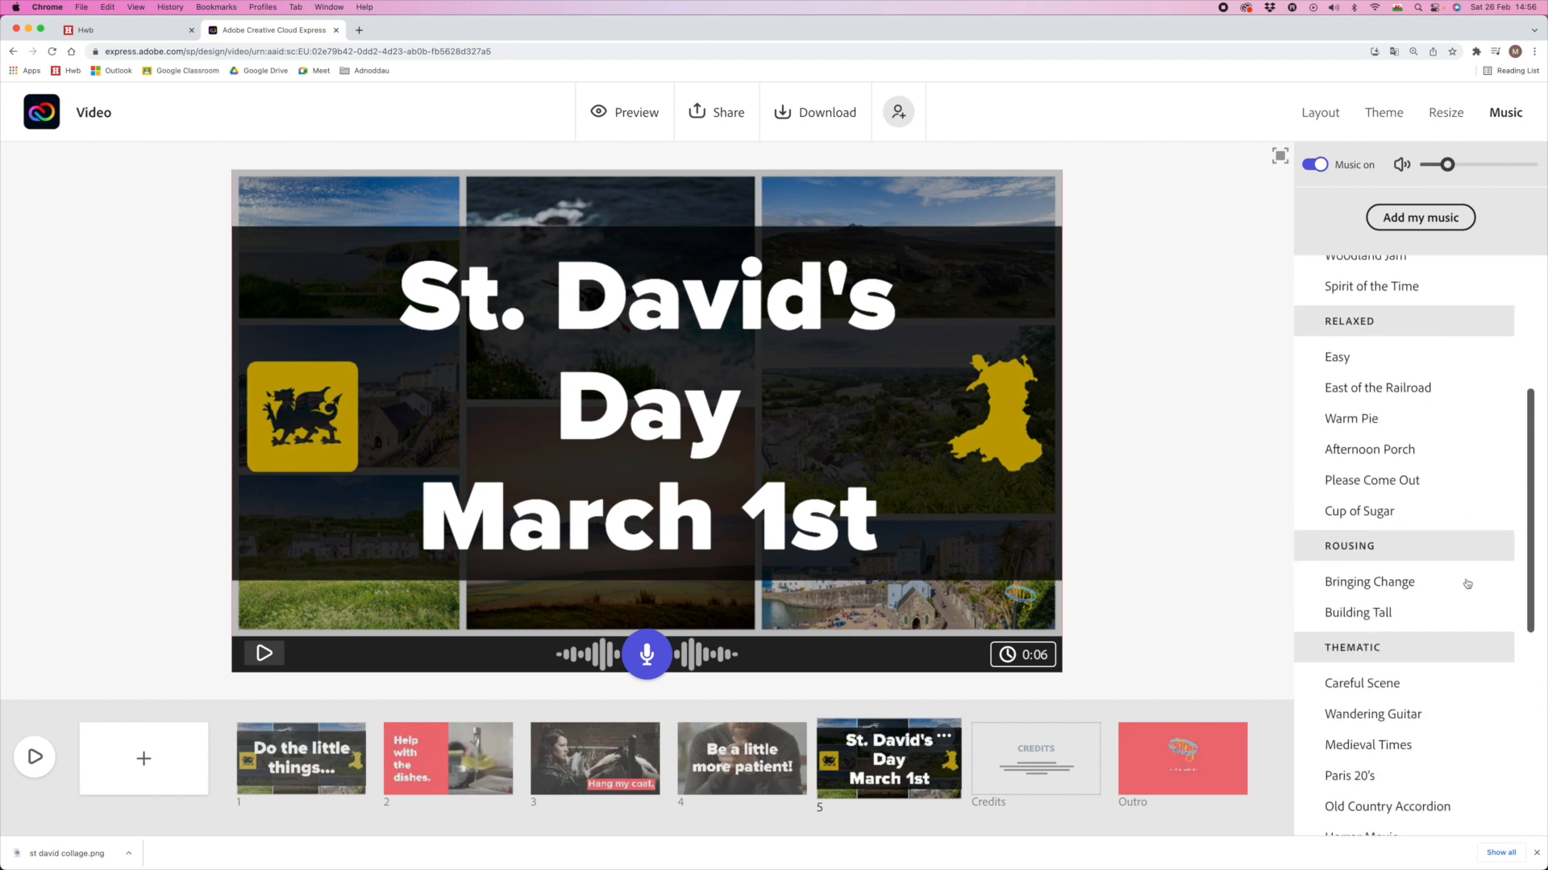
scroll(1467, 584, up, 10)
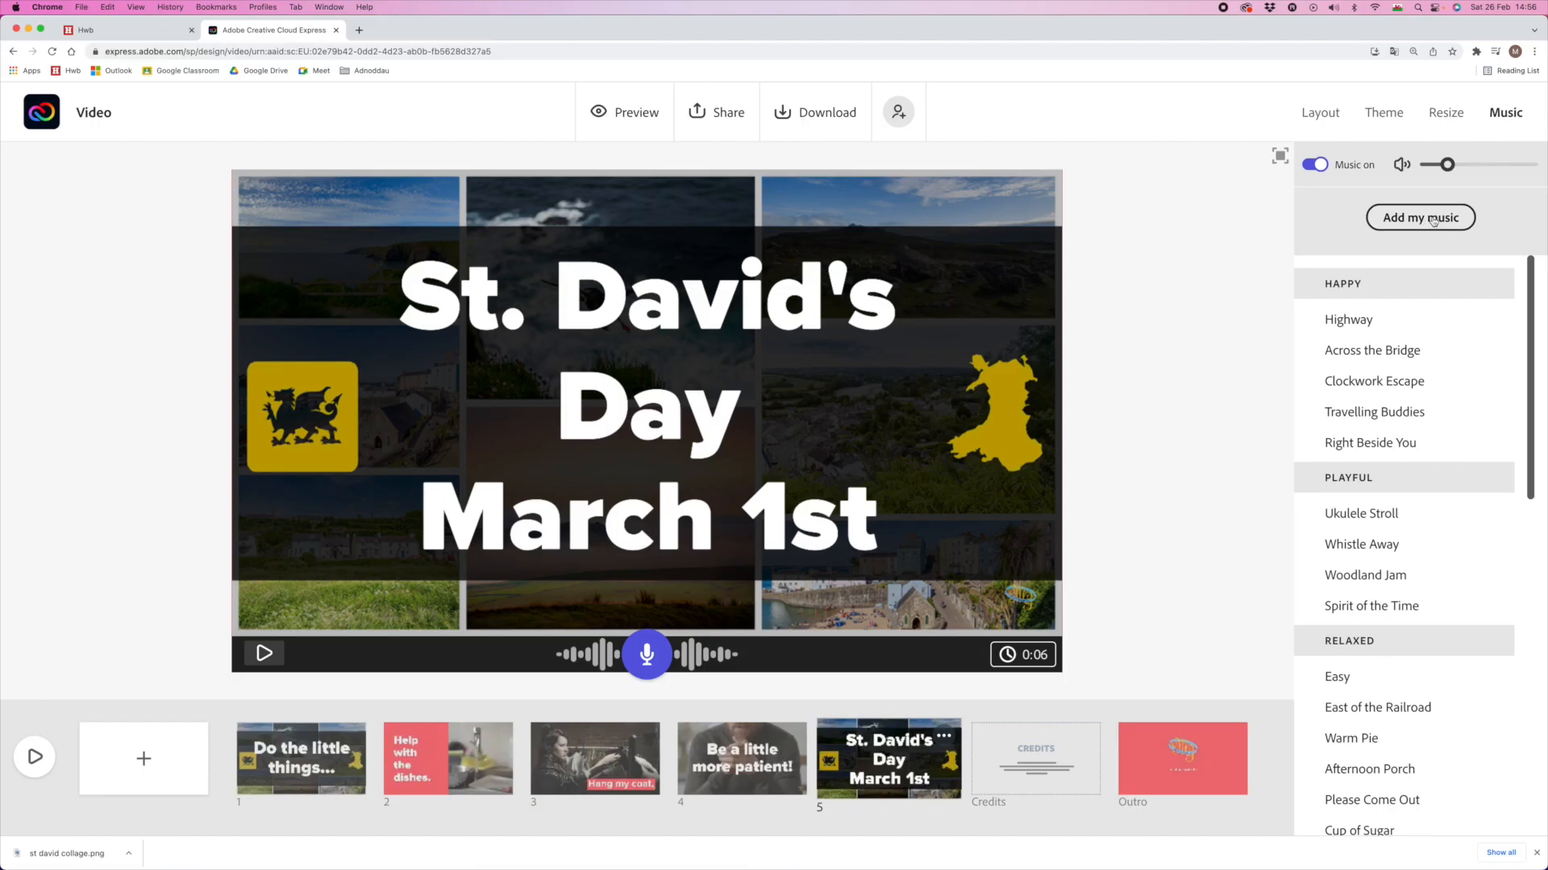
Step: Add Yacht Stomp - Spazz Cardigan.mp3 from Downloads as the video's background music
click(1312, 241)
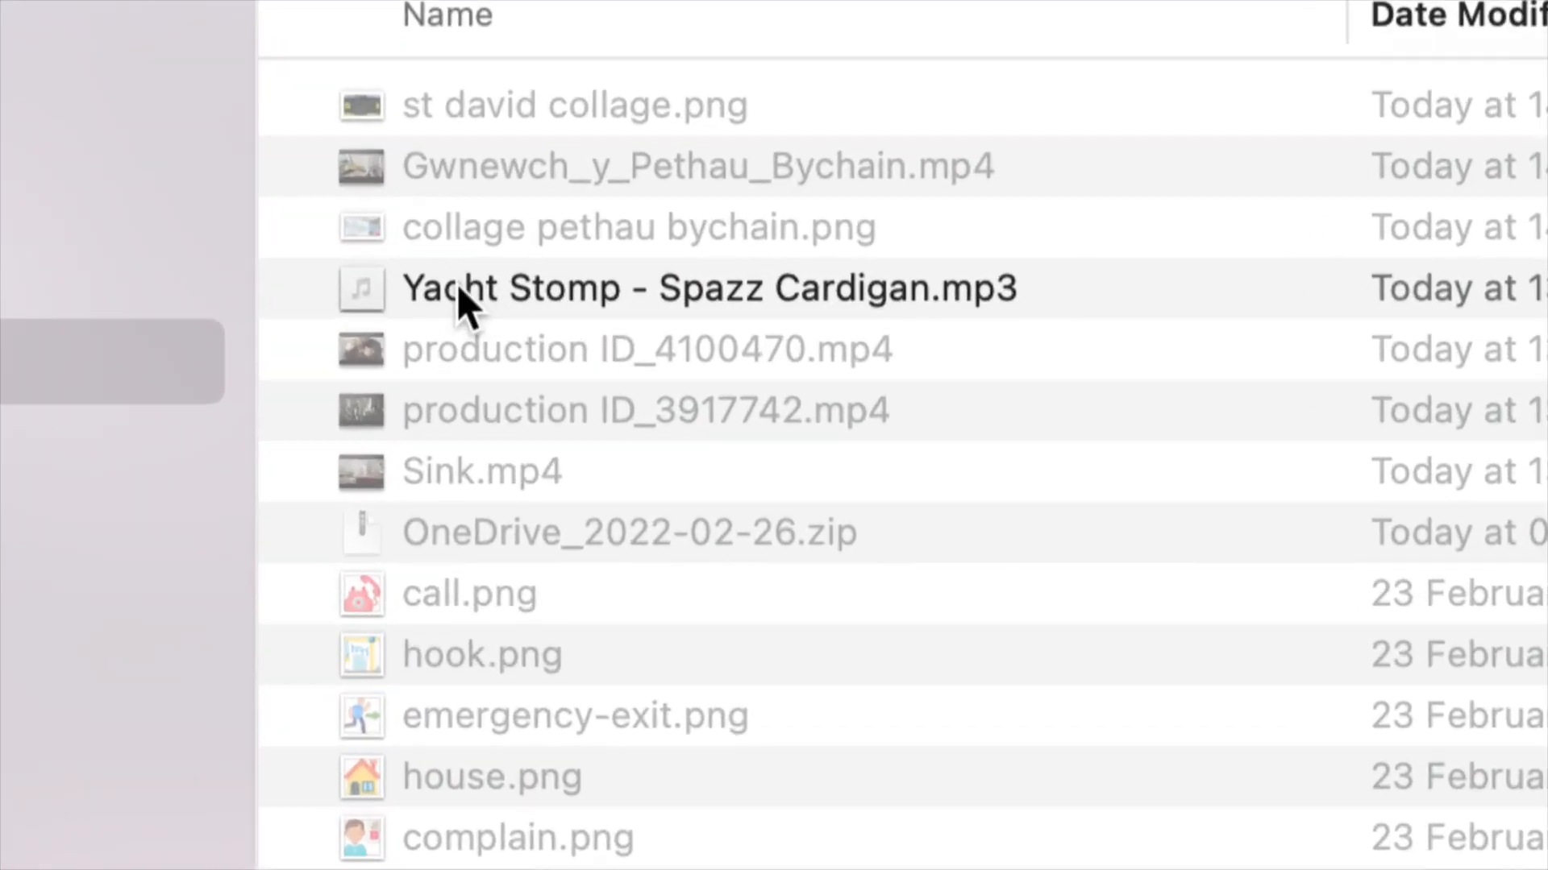
click(766, 291)
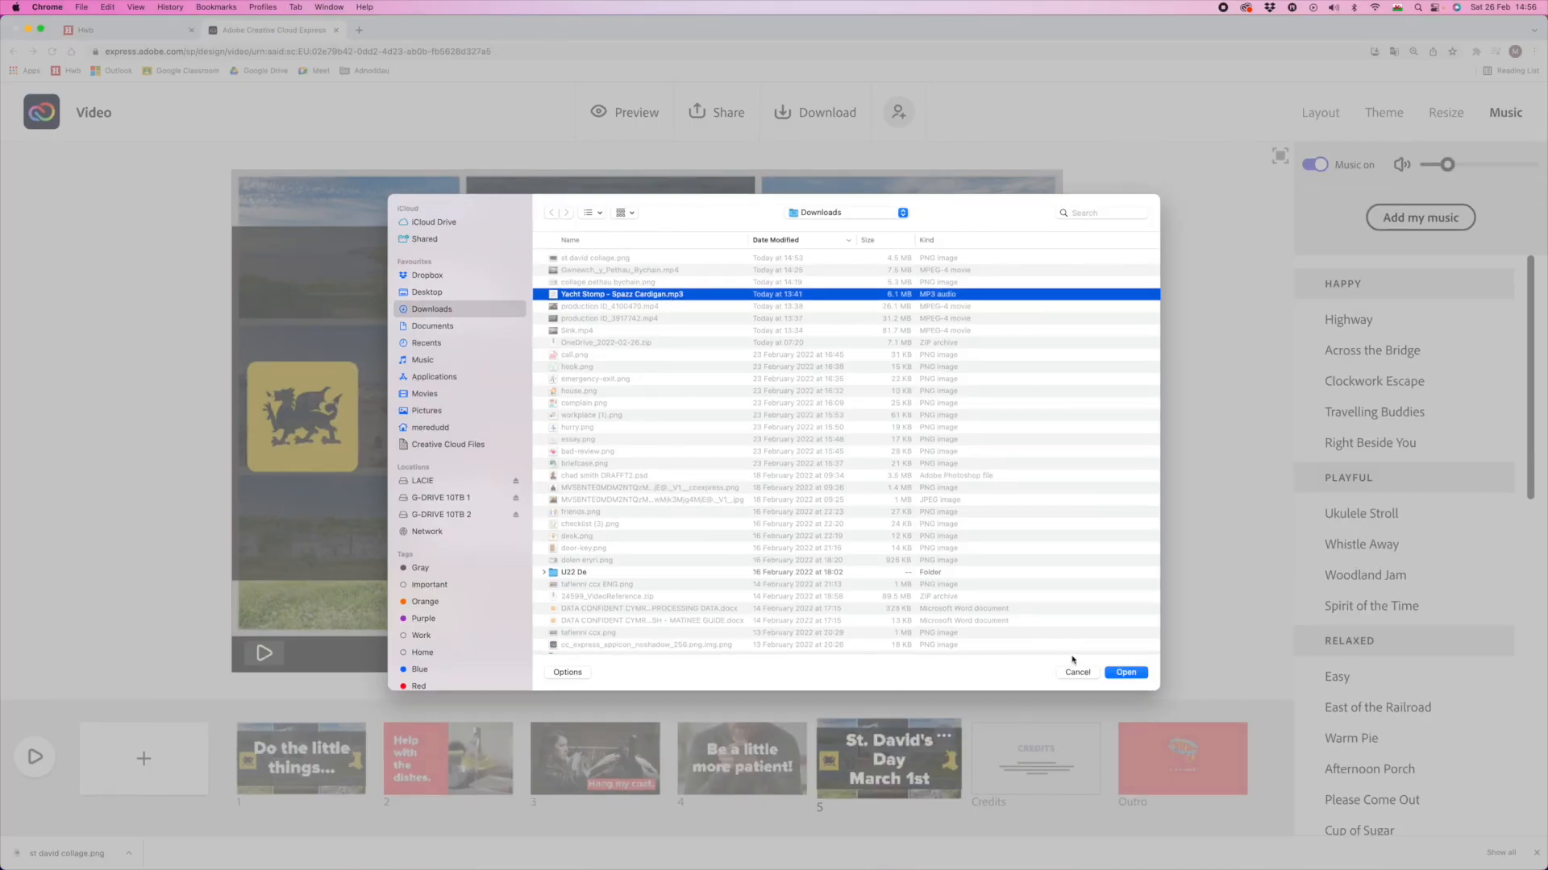
click(1126, 673)
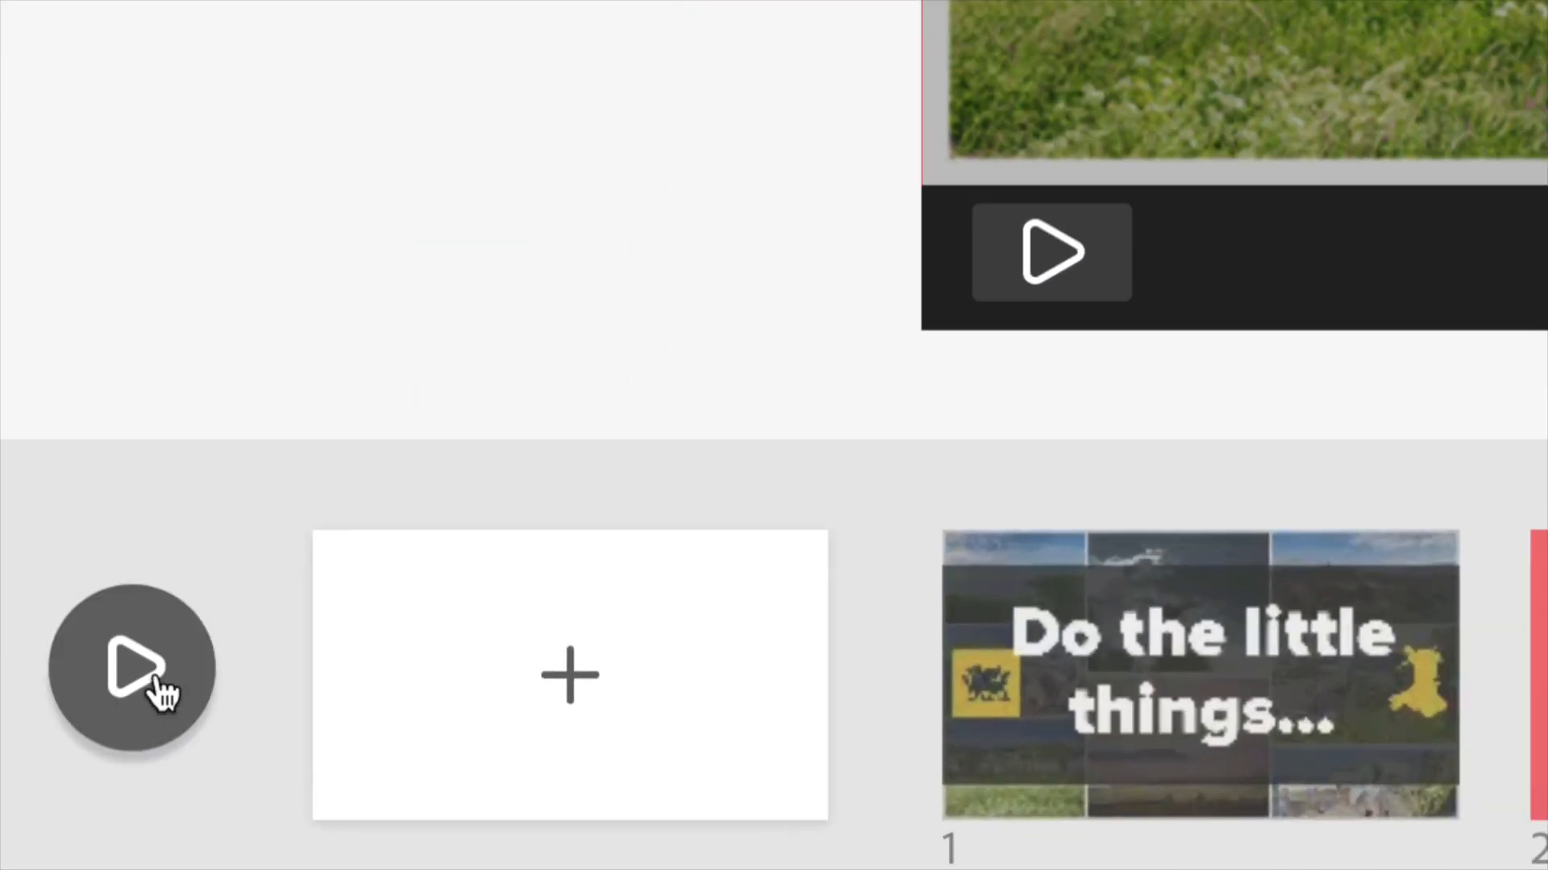
Step: Preview the video from the beginning to check the added soundtrack, and return to the editor
click(131, 695)
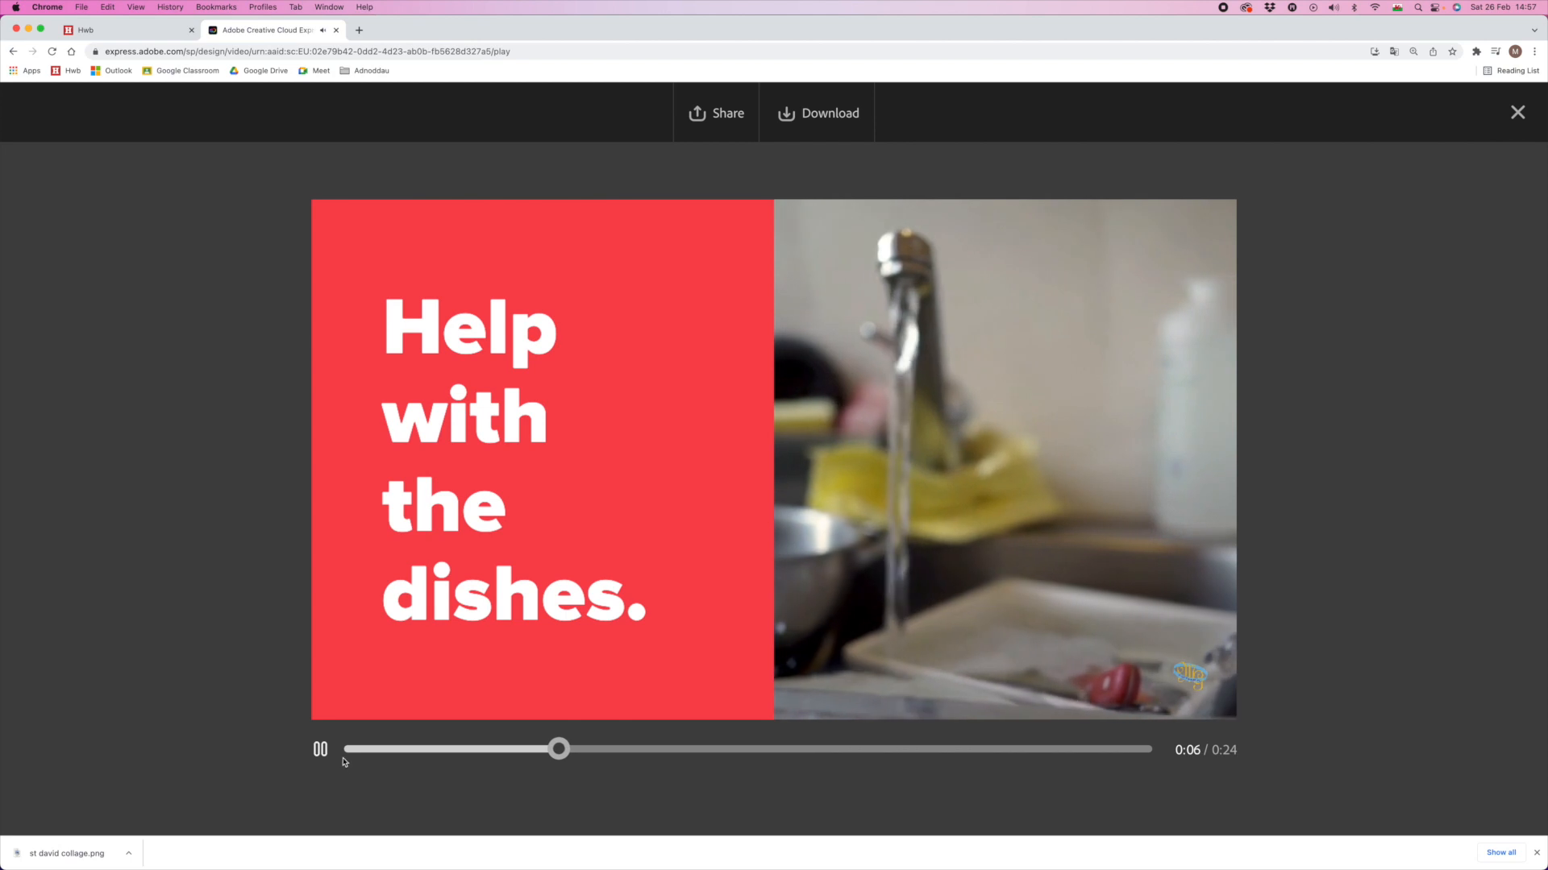
click(328, 755)
click(1518, 113)
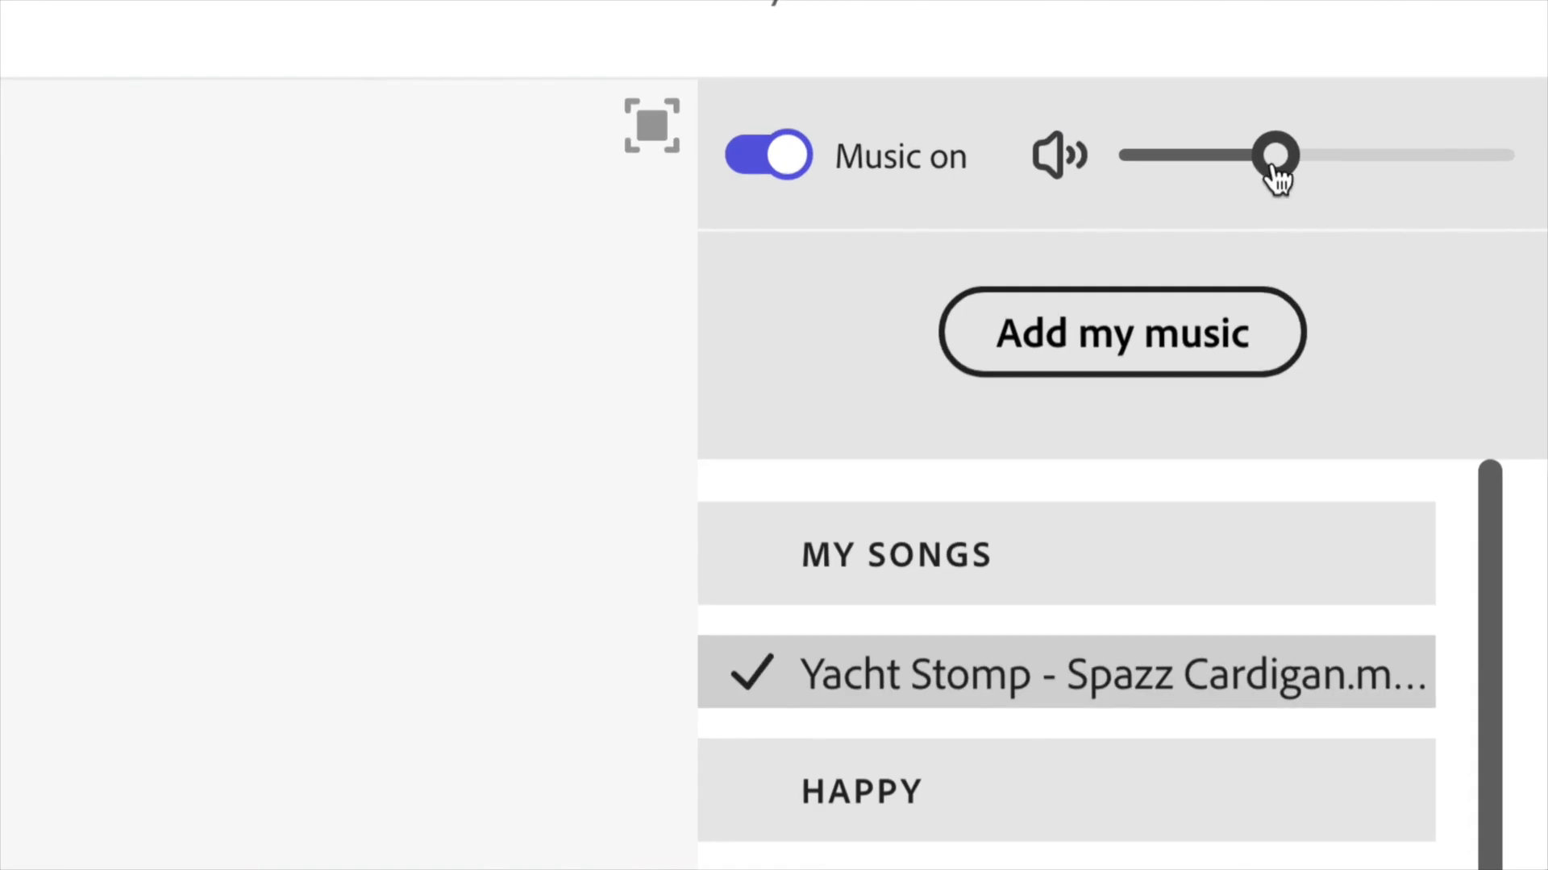
Step: Lower the background music volume slightly and play the video again to check the sound level
drag(1212, 167, 1208, 168)
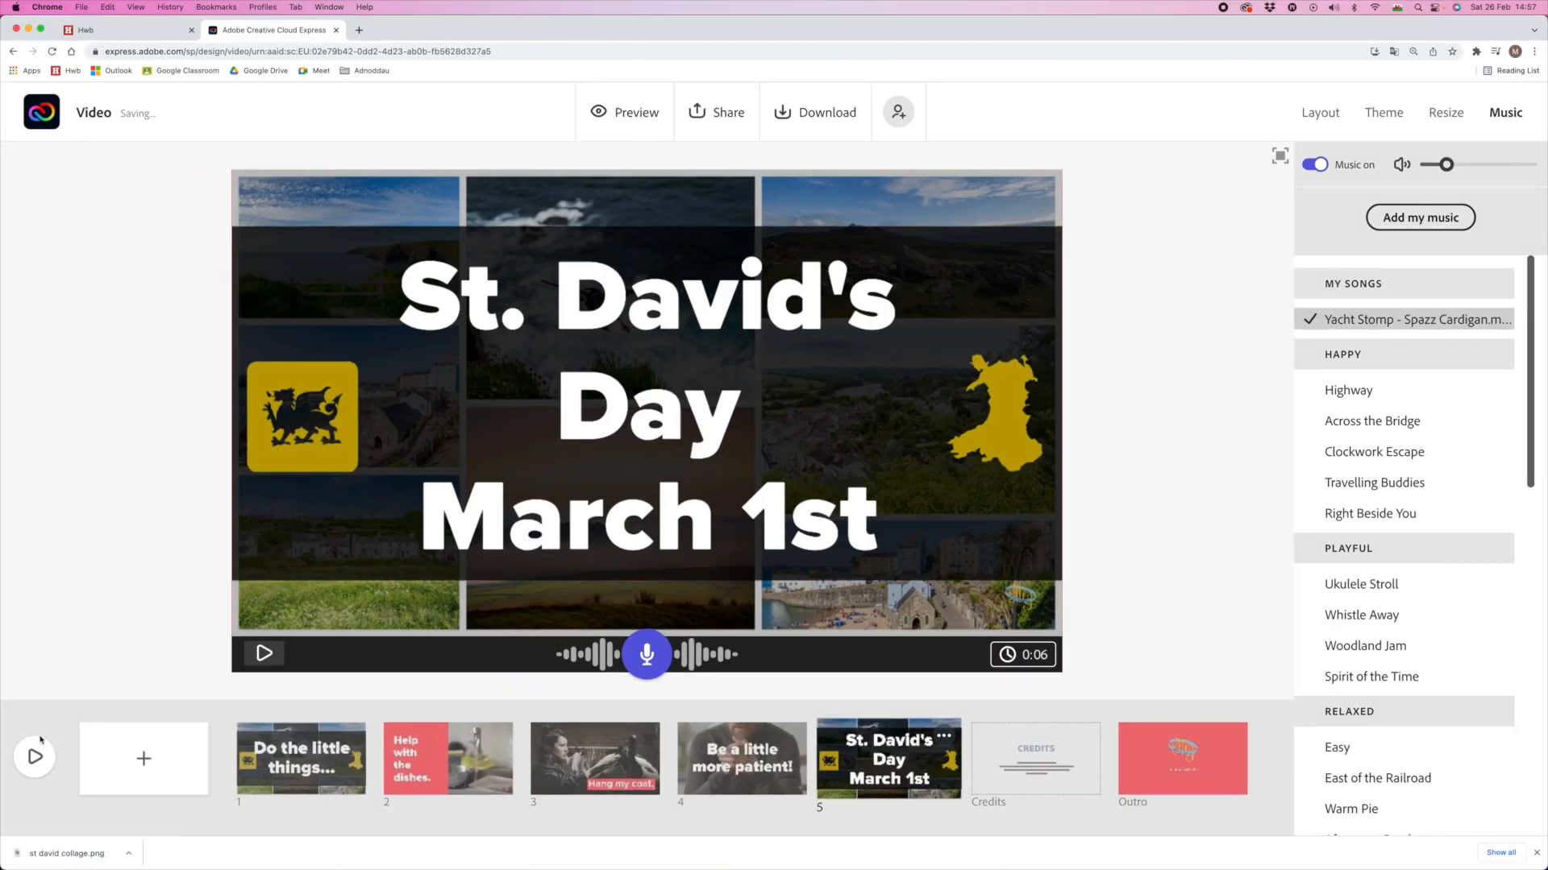
click(38, 746)
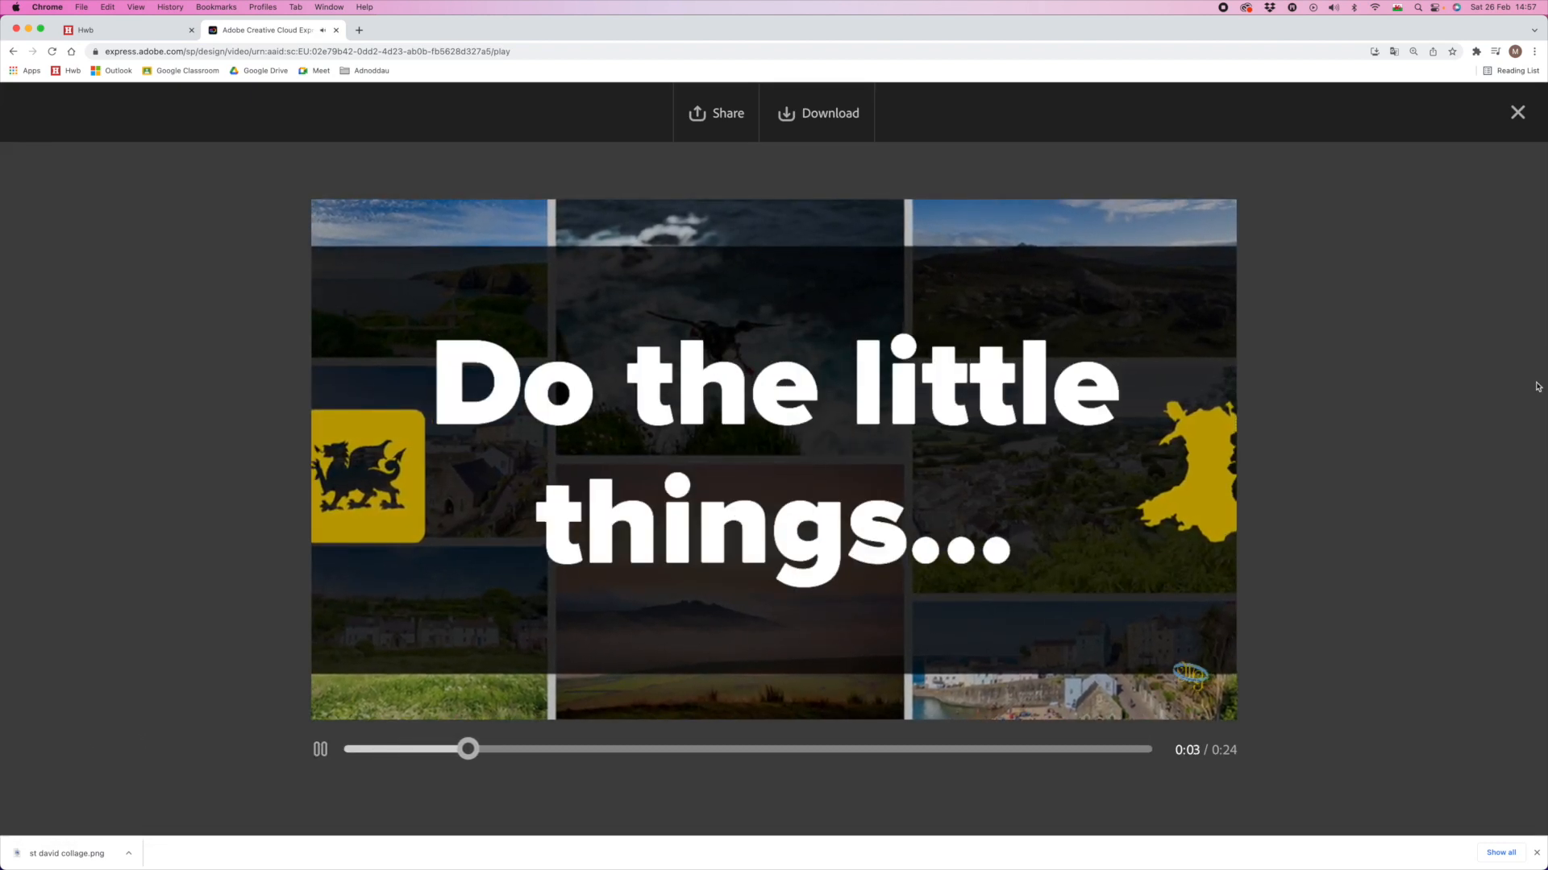
key(Escape)
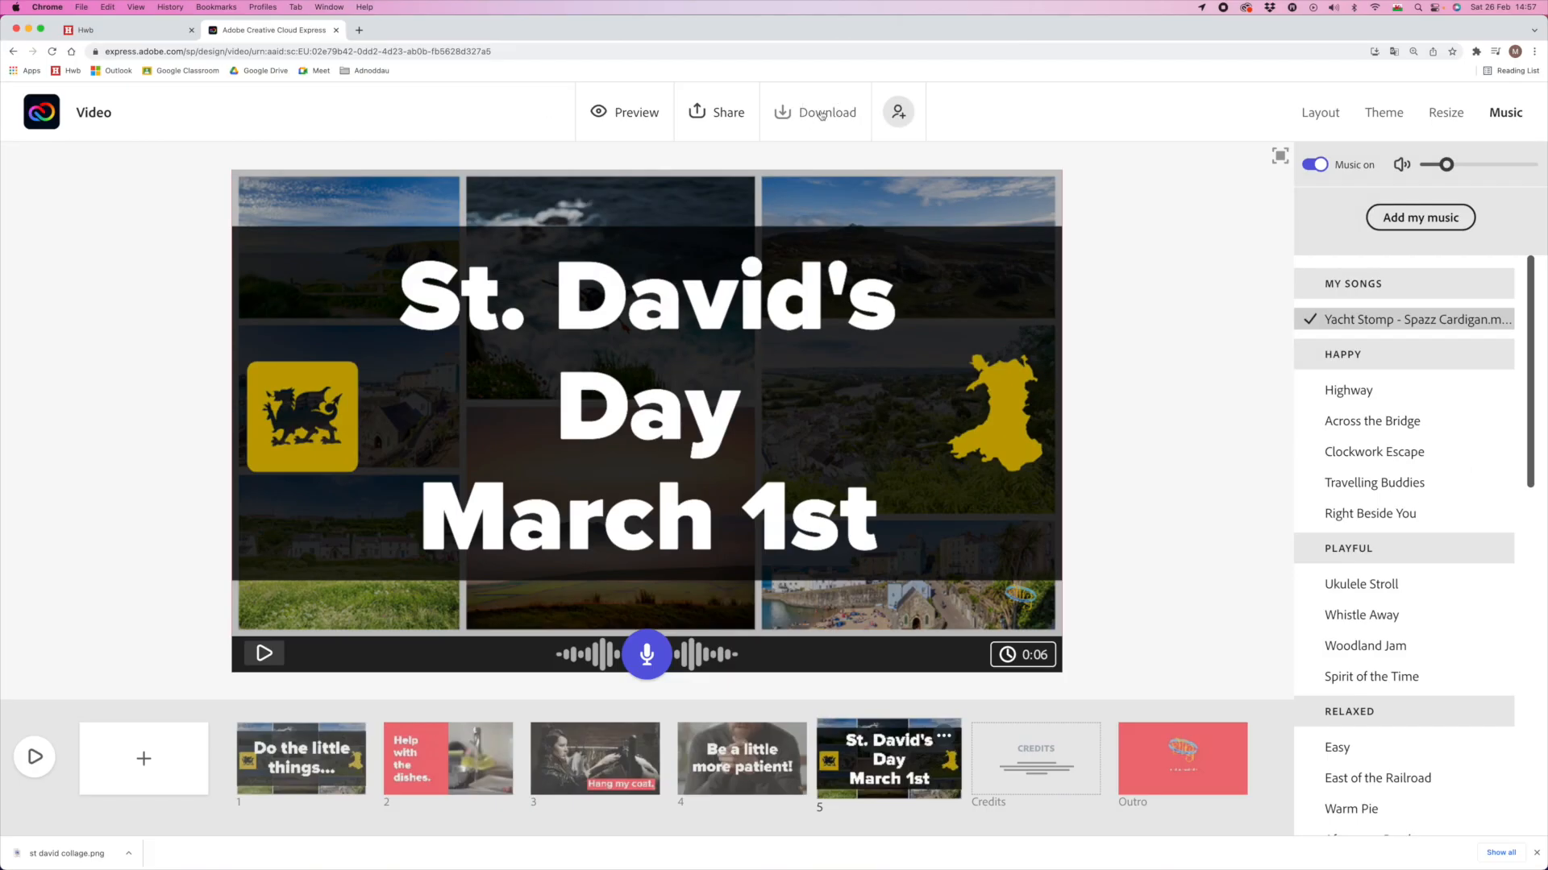
Step: Download the finished video and publish it with a share link under the title "Do the little things..."
click(821, 114)
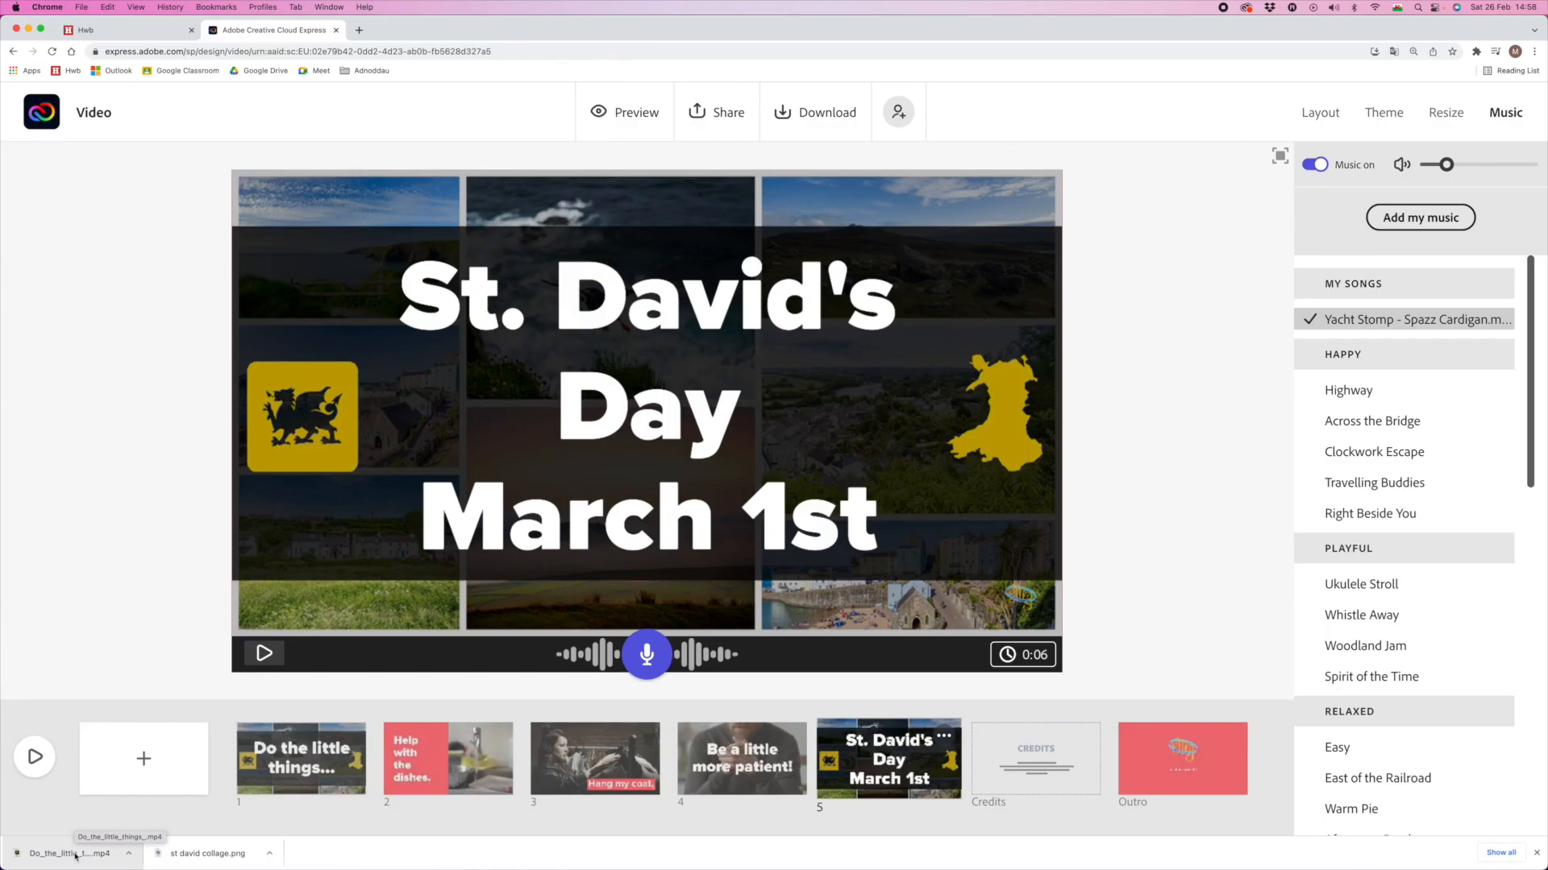
click(722, 118)
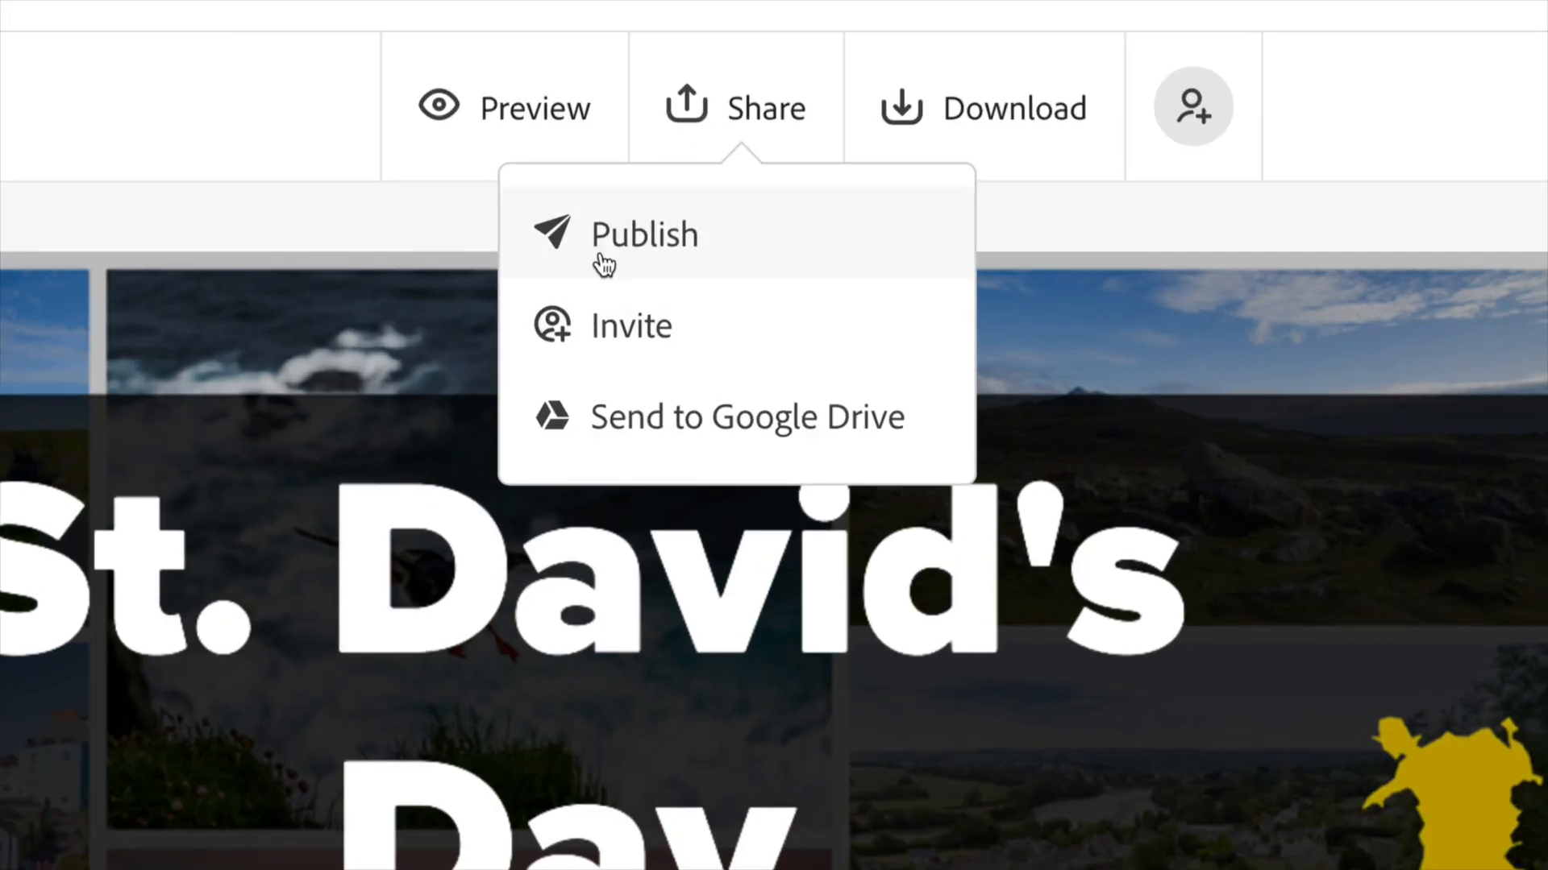
click(663, 167)
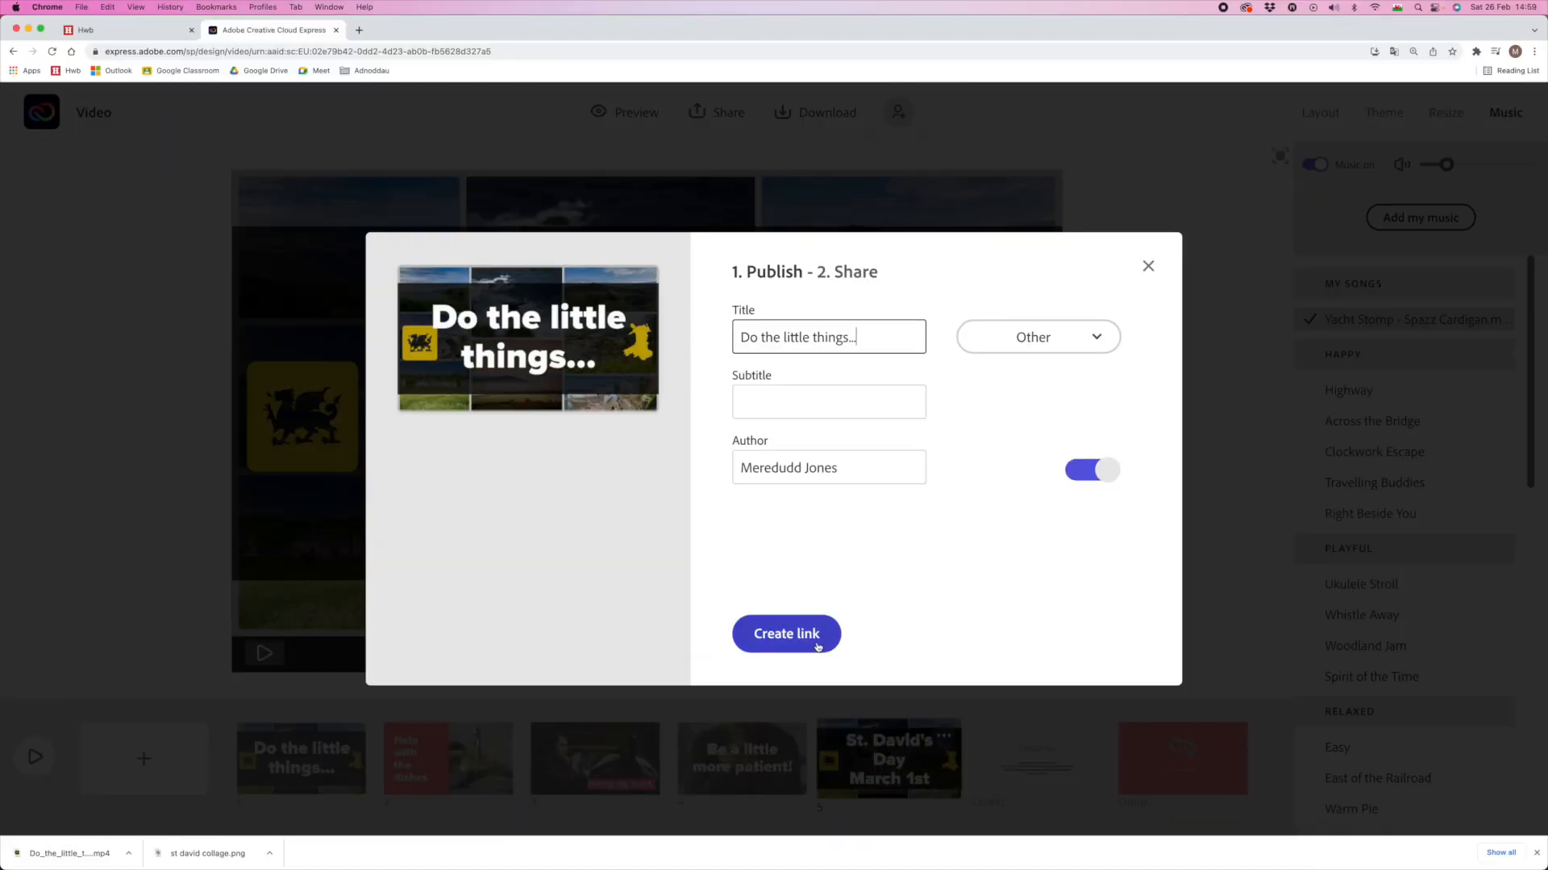
click(818, 645)
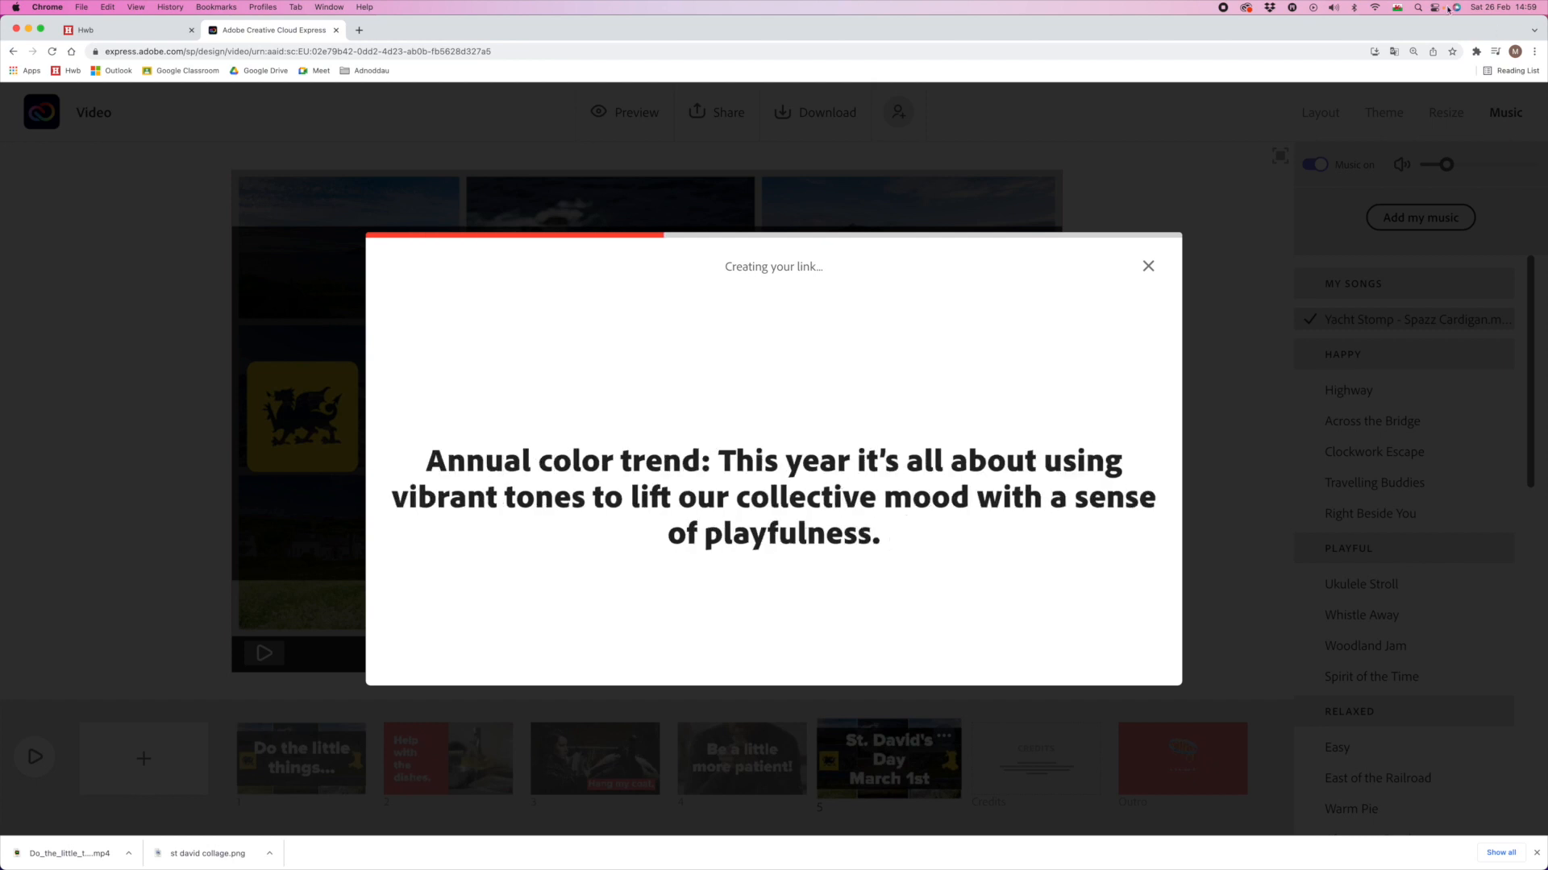